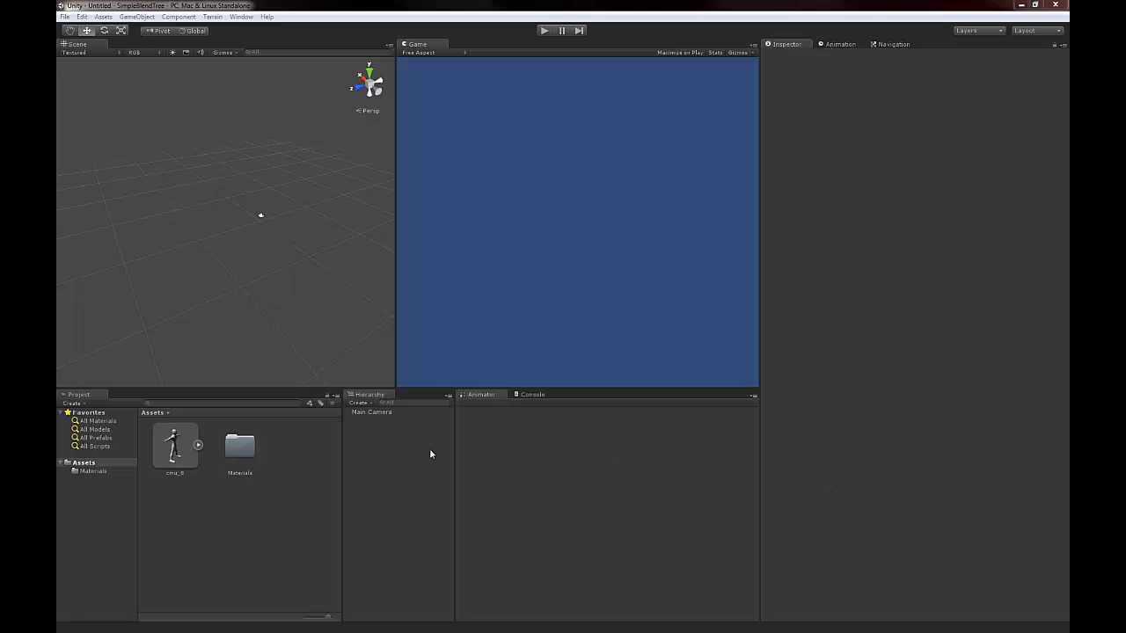
left_click(245, 449)
left_click(193, 452)
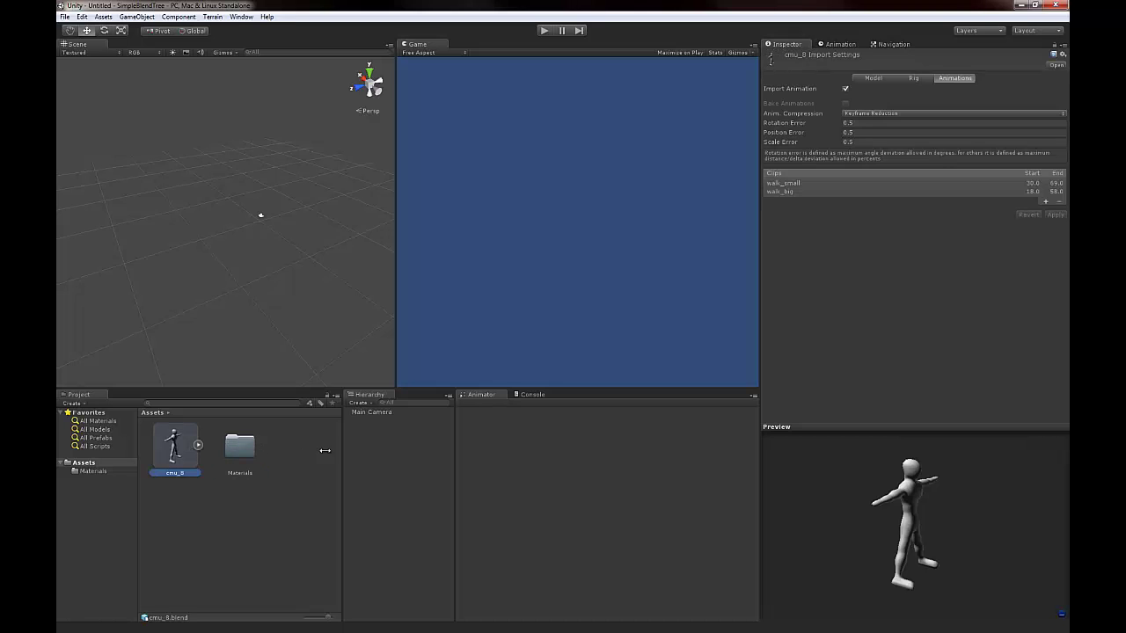
left_click(528, 395)
left_click(480, 395)
left_click(410, 496)
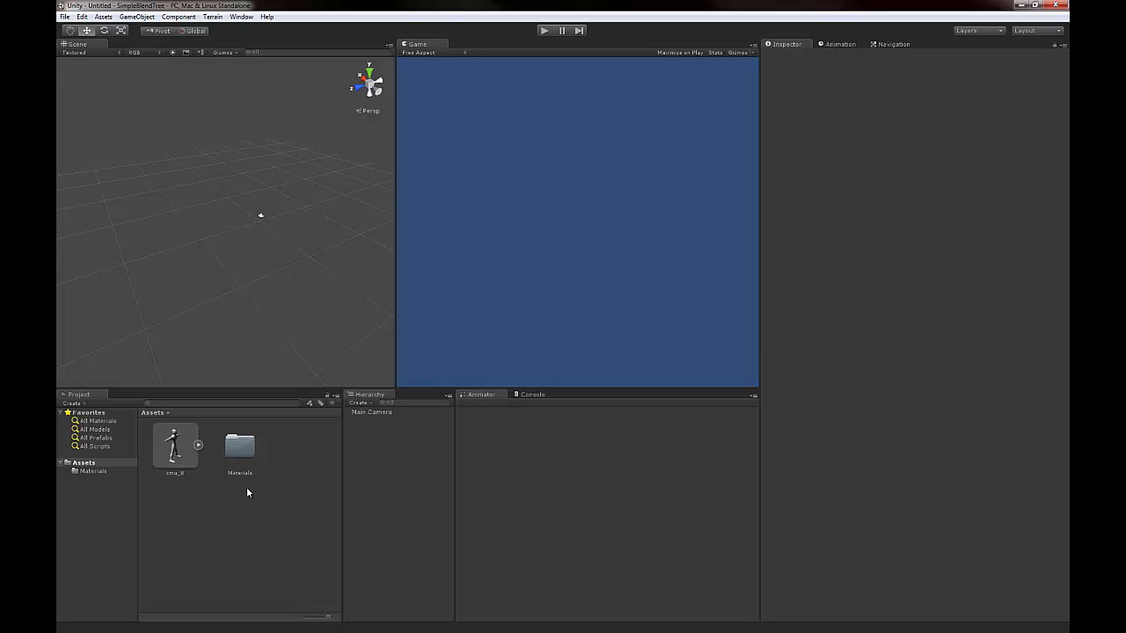
Examine the cmu_8 model and compare its walk_small and walk_big animation clips in the import settings
left_click(191, 448)
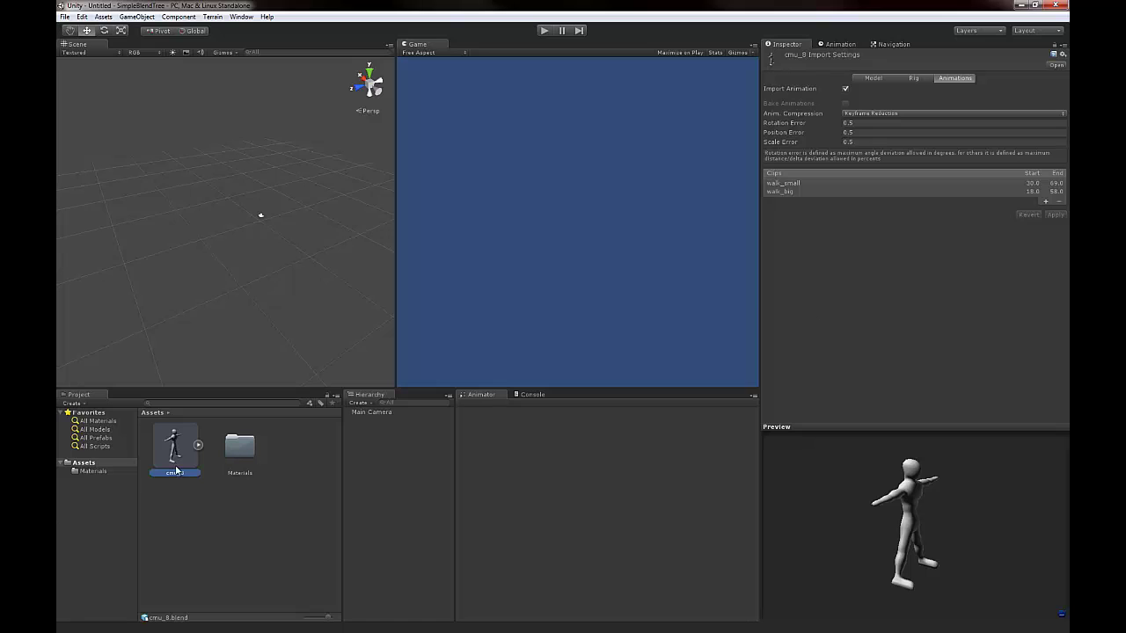
left_click_drag(956, 549, 925, 541)
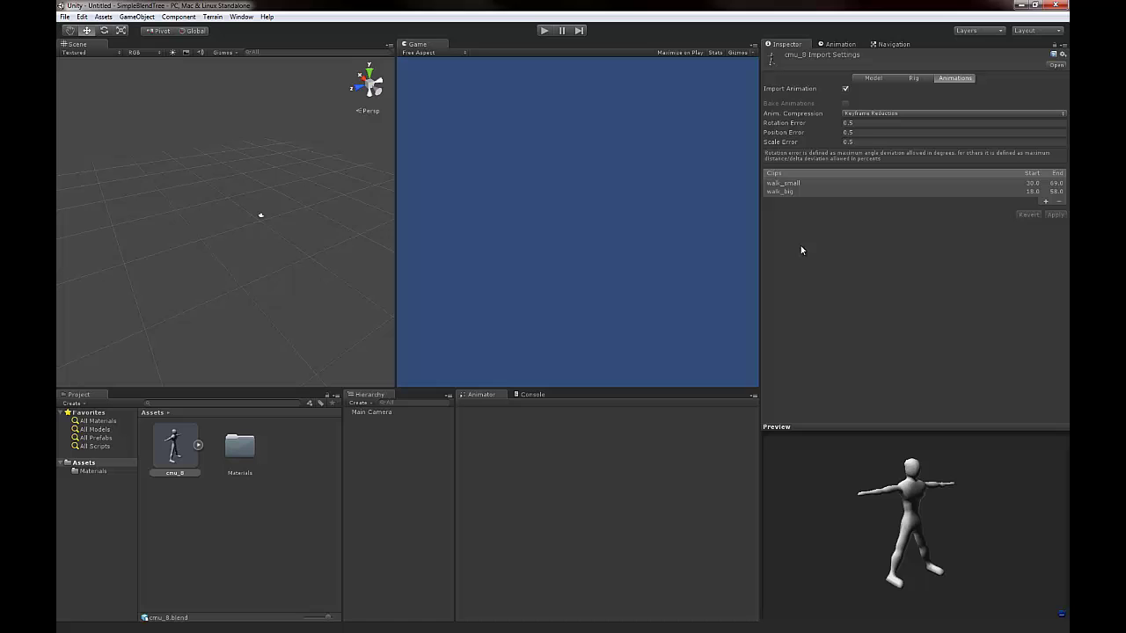
left_click(787, 184)
left_click(790, 192)
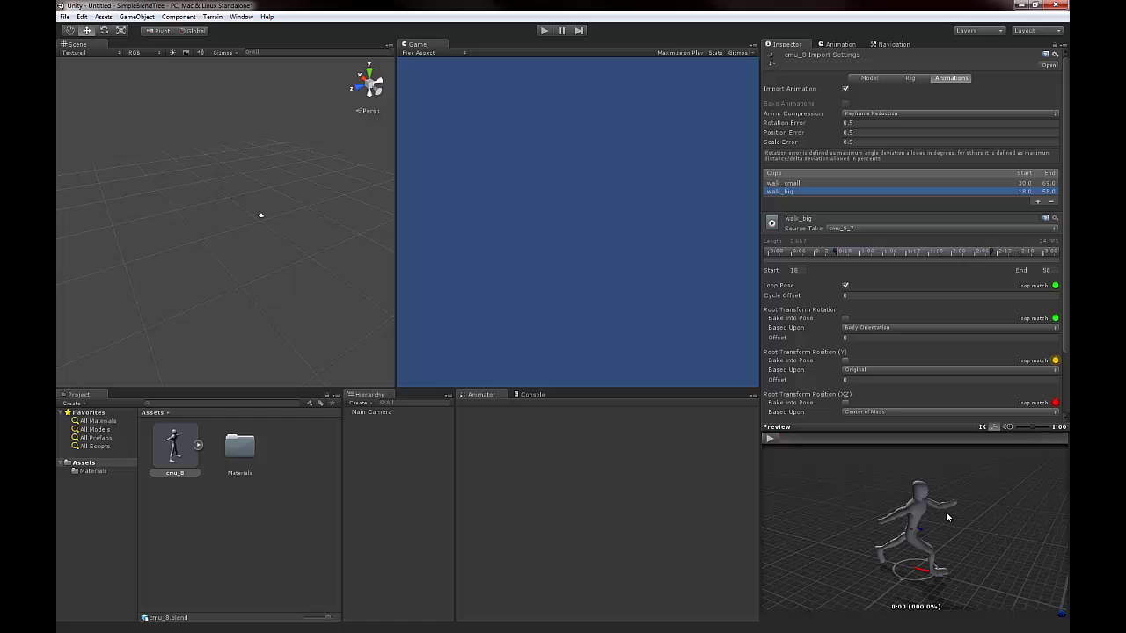
left_click(790, 184)
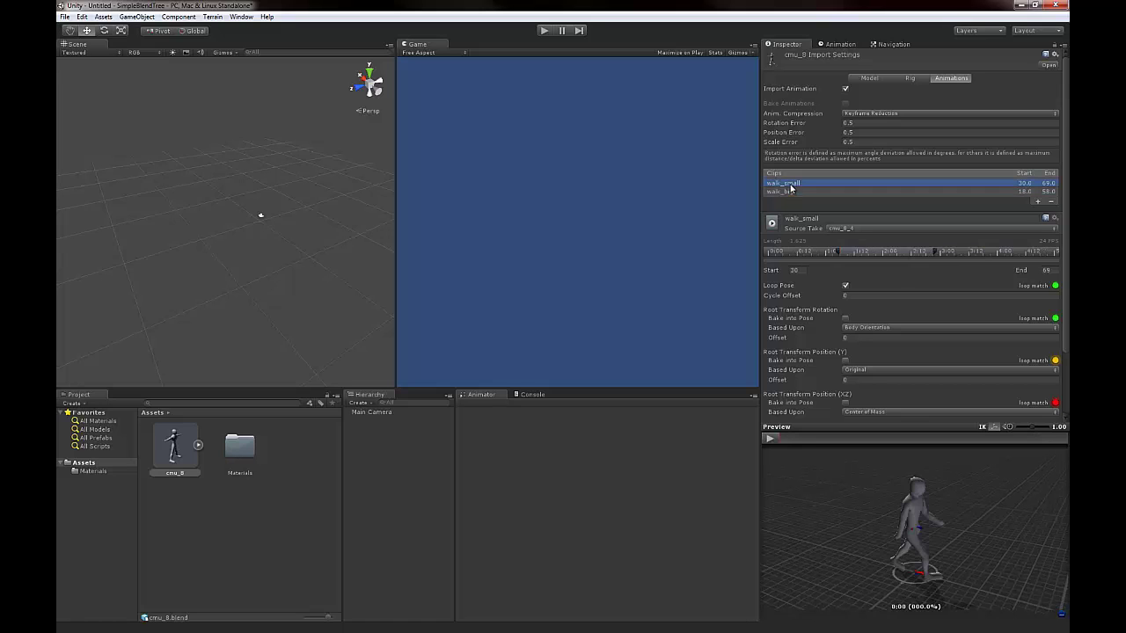
left_click(791, 190)
left_click(793, 185)
left_click(793, 190)
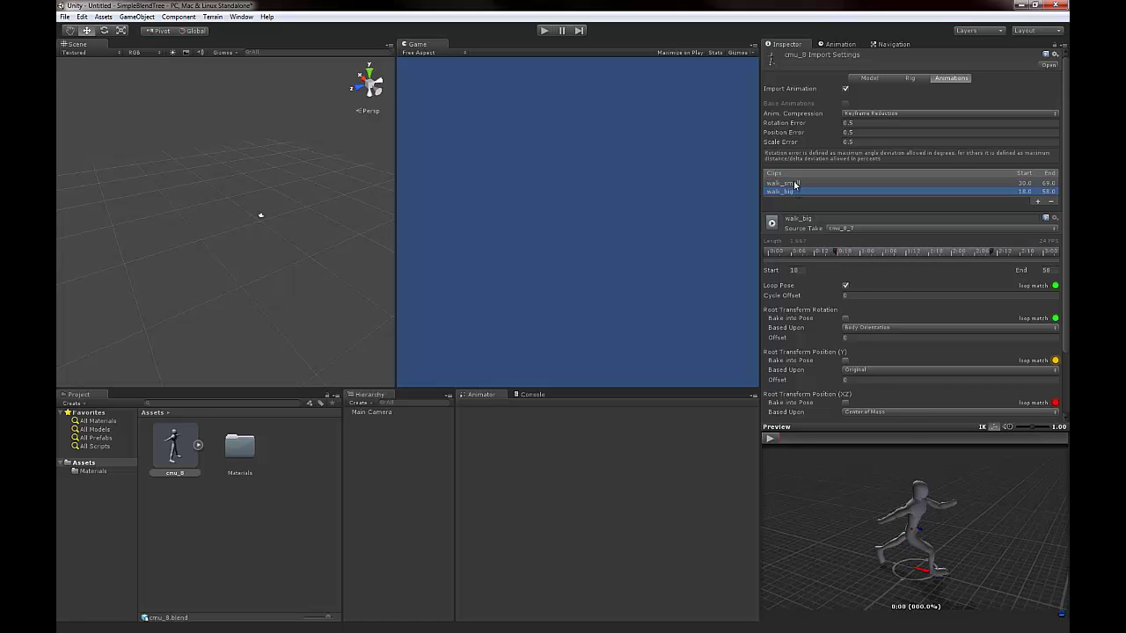
left_click(794, 183)
Play the preview of the walk_small clip and of the walk_big clip
left_click(770, 440)
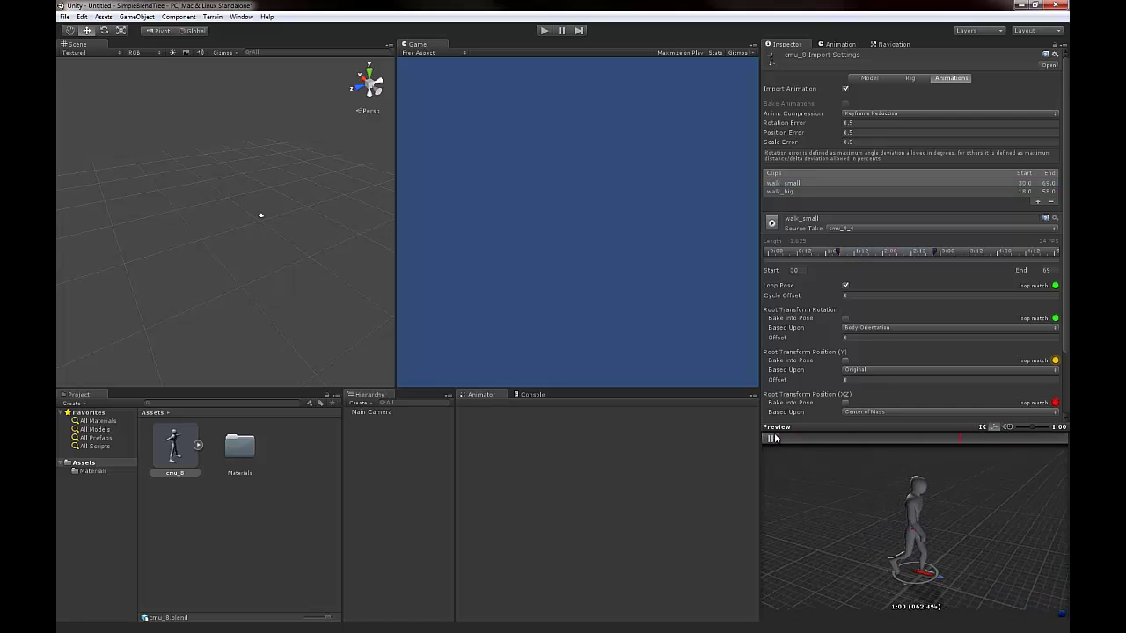
left_click(788, 191)
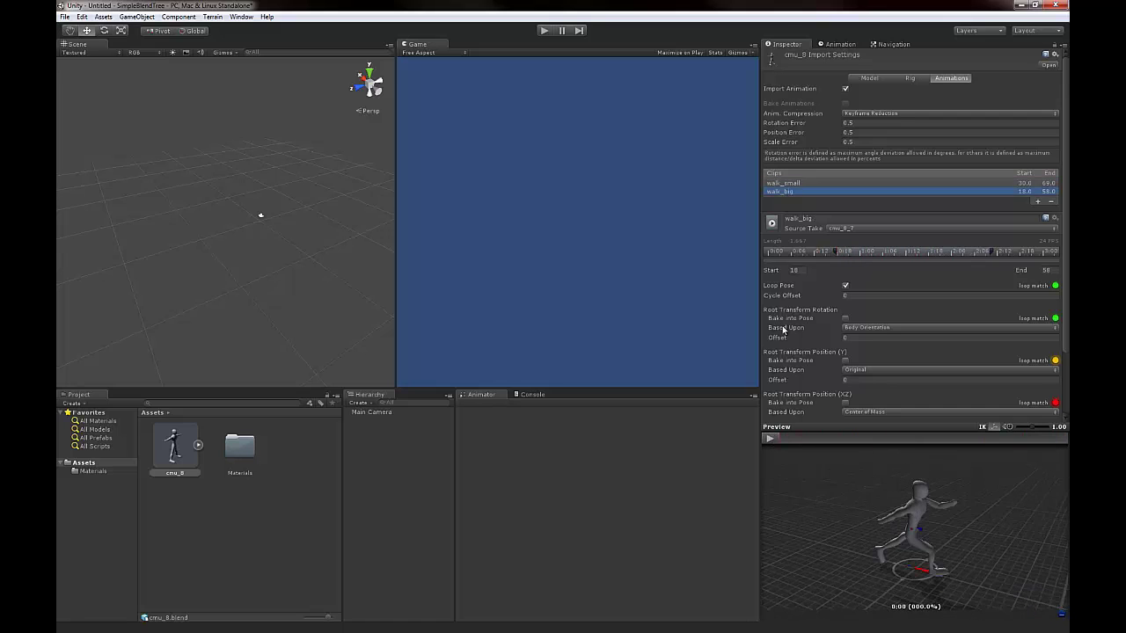
left_click(771, 440)
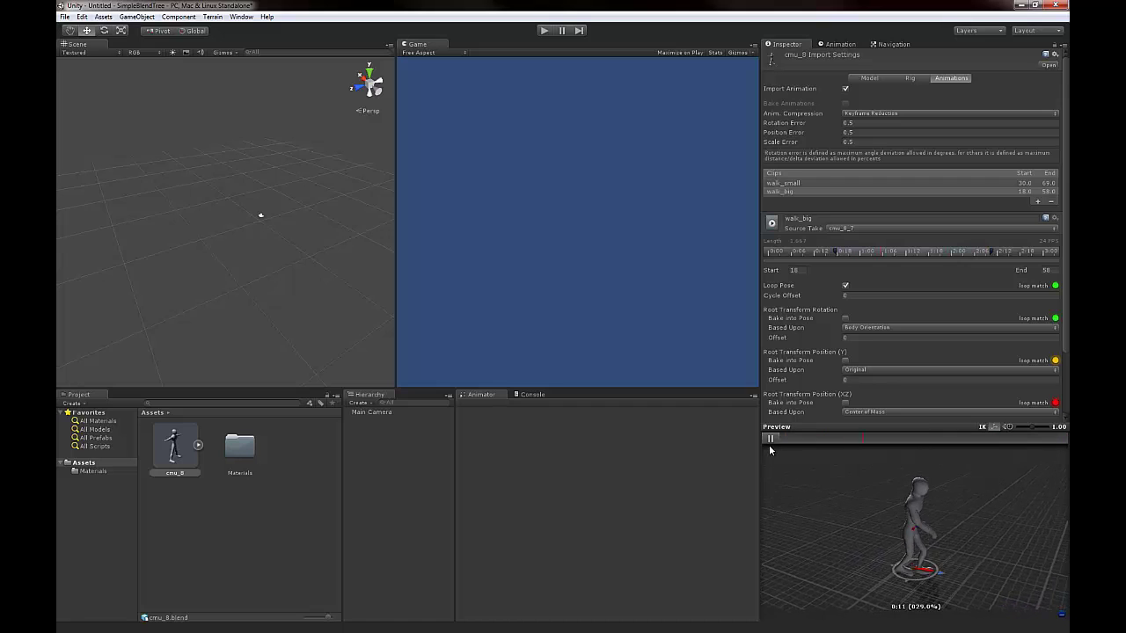
left_click(770, 441)
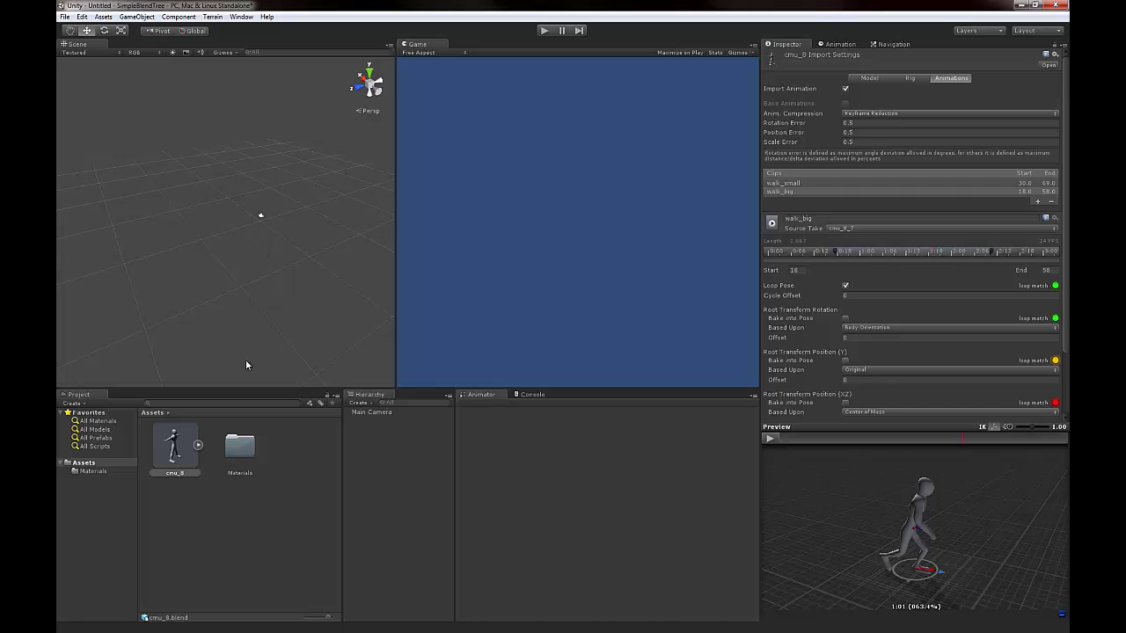
Place the cmu_8 model in the scene
left_click_drag(175, 446, 264, 228)
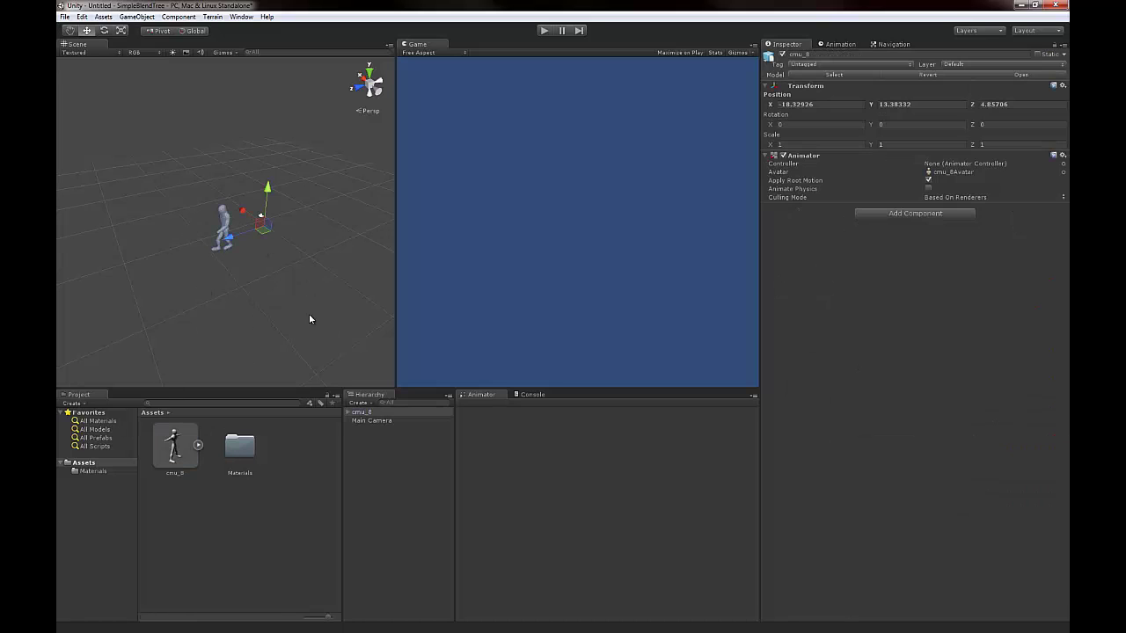
mouse_move(244, 278)
left_mouse_down("alt")
mouse_move(251, 287)
mouse_move(228, 283)
left_mouse_up("alt")
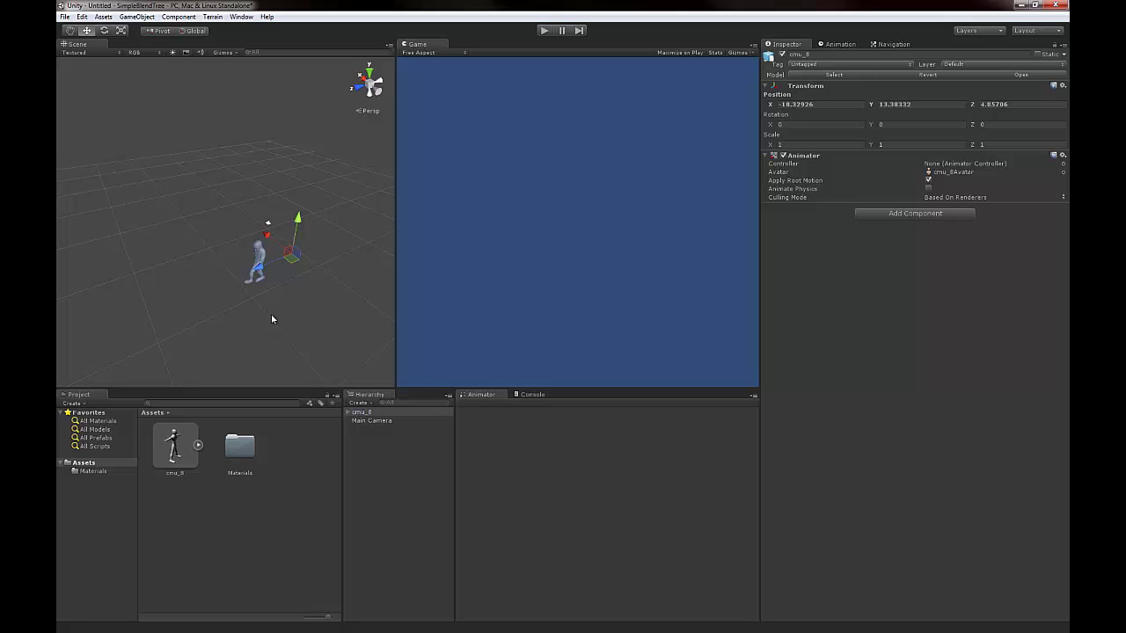
left_click_drag(271, 317, 277, 262, "alt")
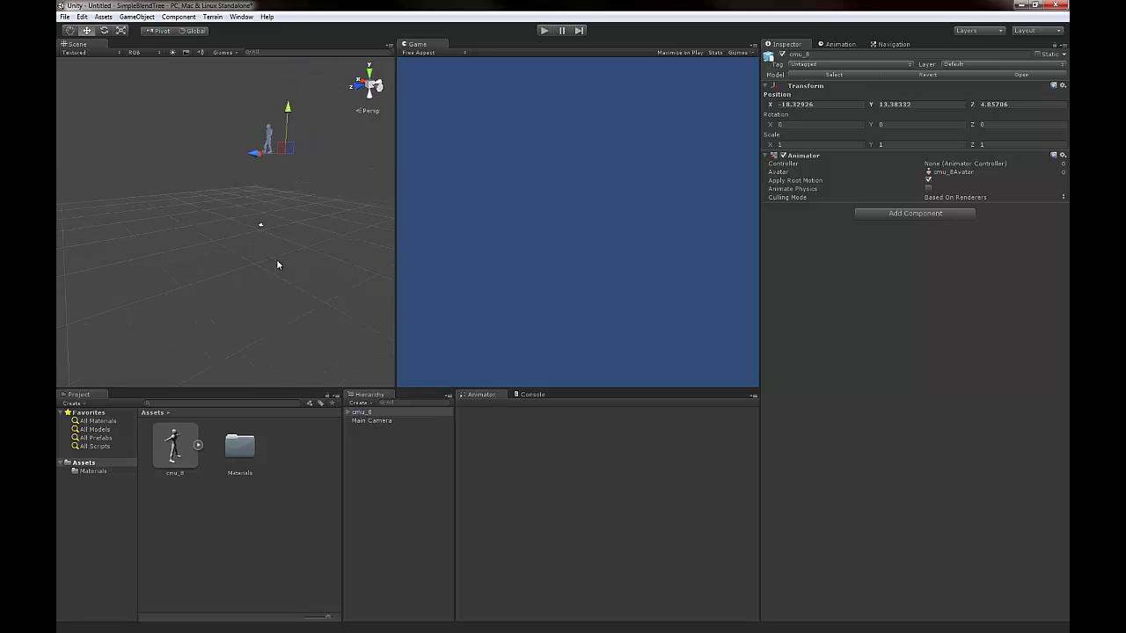
Set the cmu_8 object's position to 0 on X, Y and Z
left_click(824, 105)
type("0")
key("Tab")
key("Tab")
type("00")
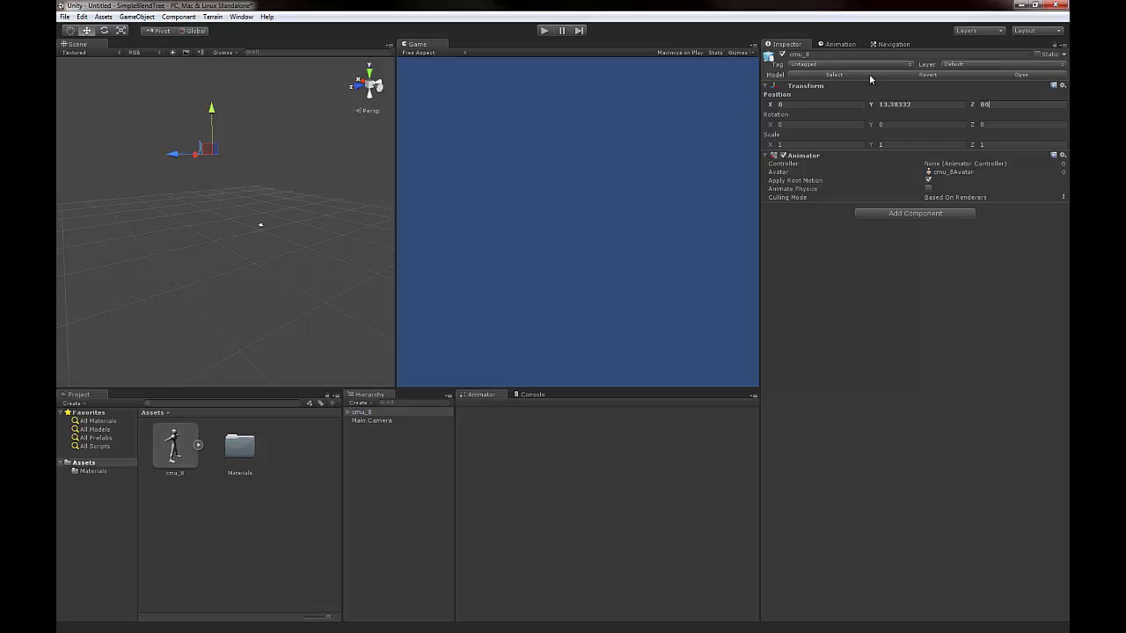
left_click(914, 104)
type("0")
key("Return")
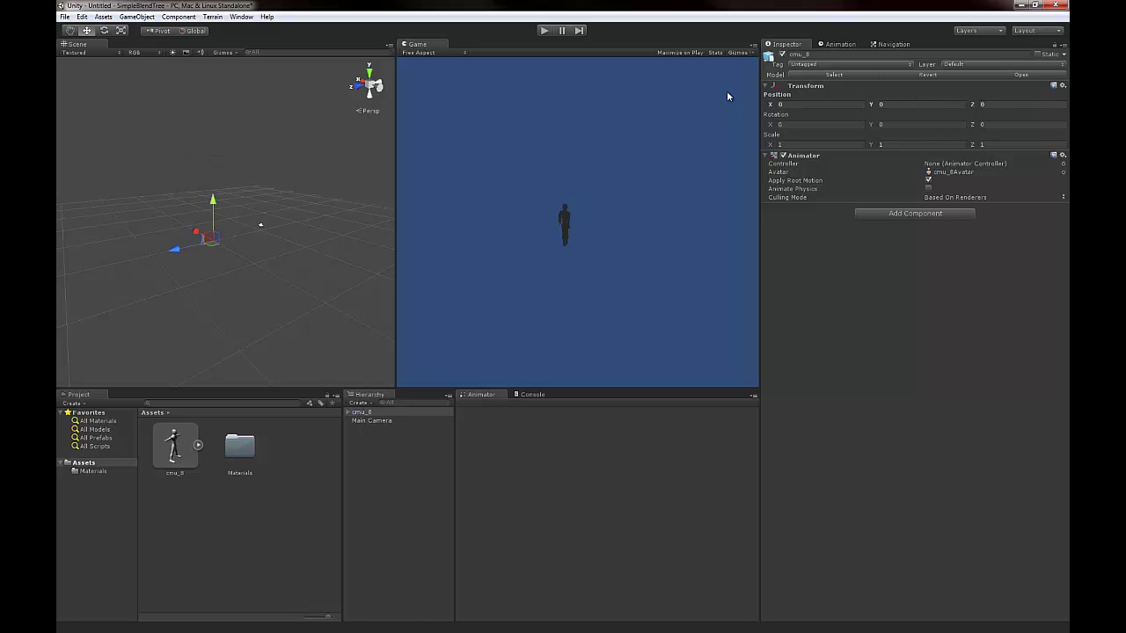
mouse_move(289, 254)
left_mouse_down("alt")
mouse_move(267, 266)
mouse_move(269, 251)
left_mouse_up("alt")
middle_click_drag(268, 250, 240, 273)
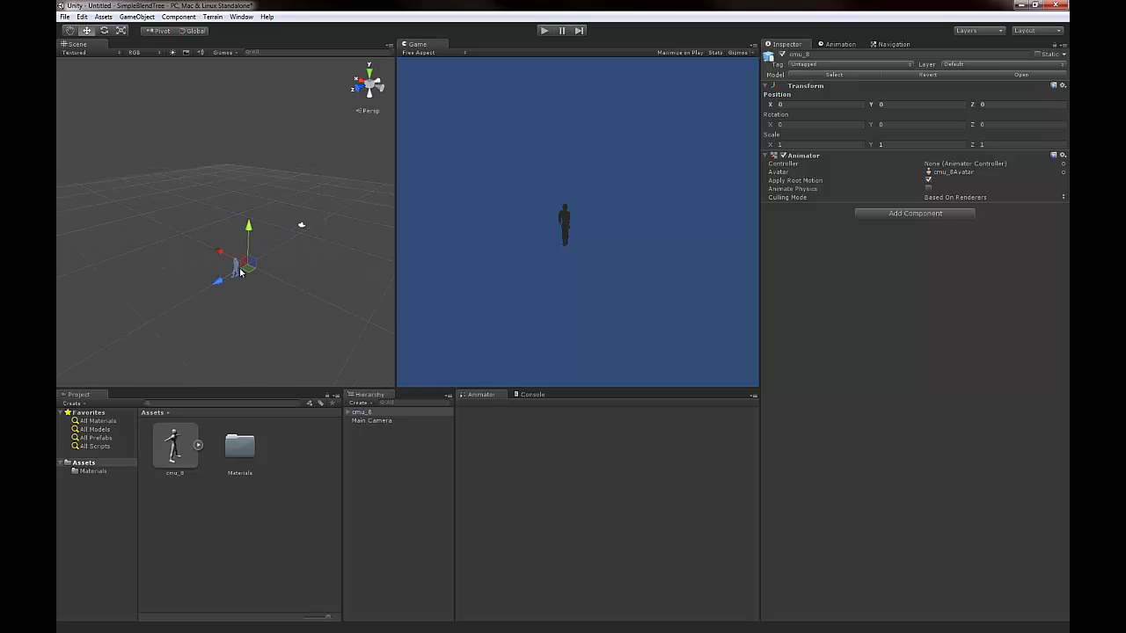
Open the avatar configuration from the cmu_8 model's rig settings, saving the scene as test
left_click(174, 444)
left_click(914, 78)
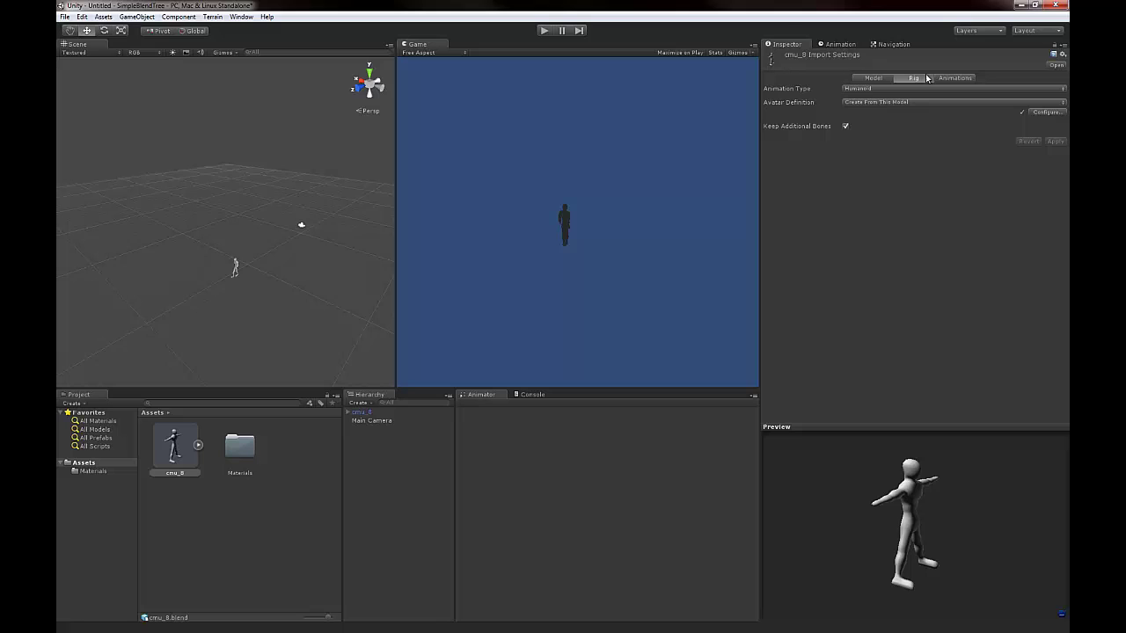
left_click(1046, 112)
left_click(546, 342)
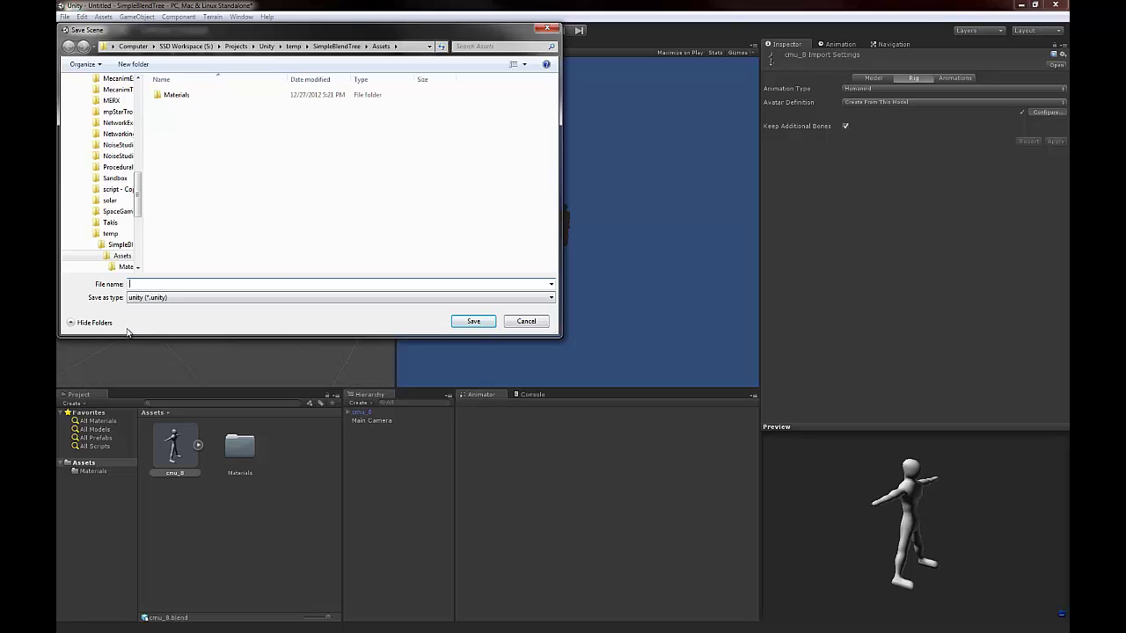
key("Return")
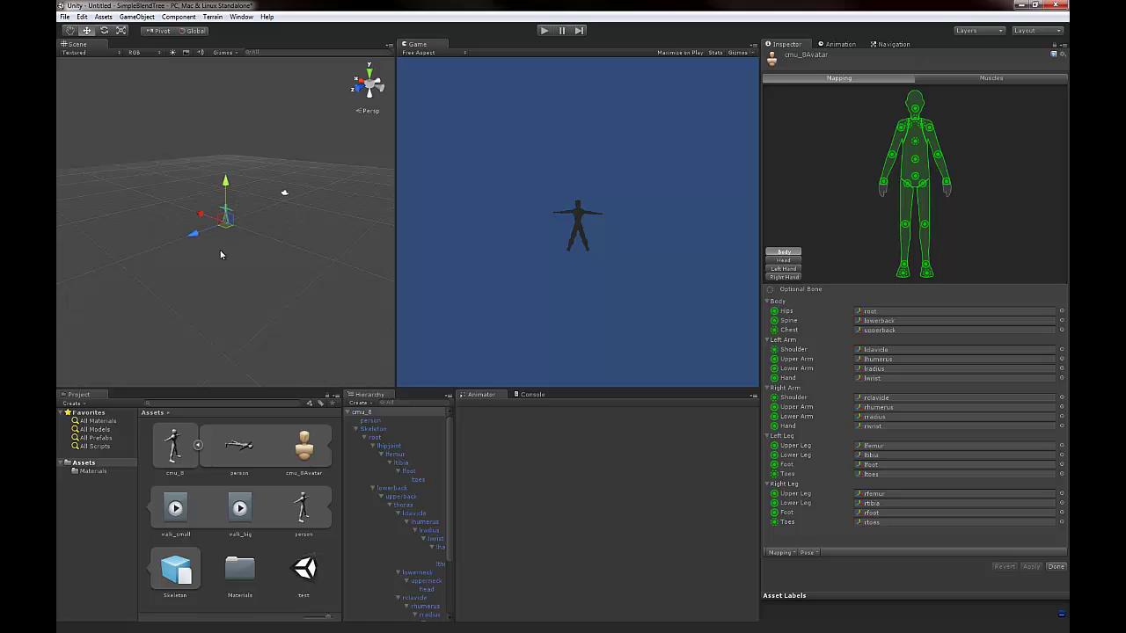
Examine the avatar's bone mapping on the character up close and leave the avatar configuration
left_click_drag(229, 271, 253, 270, "alt")
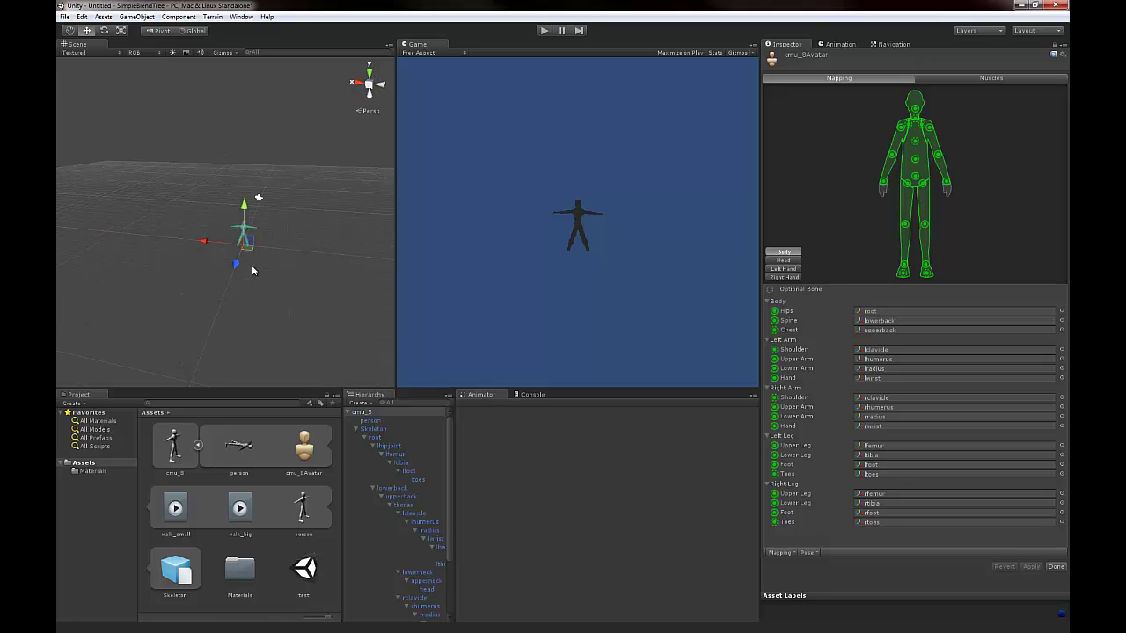
scroll(252, 271, "up", 6)
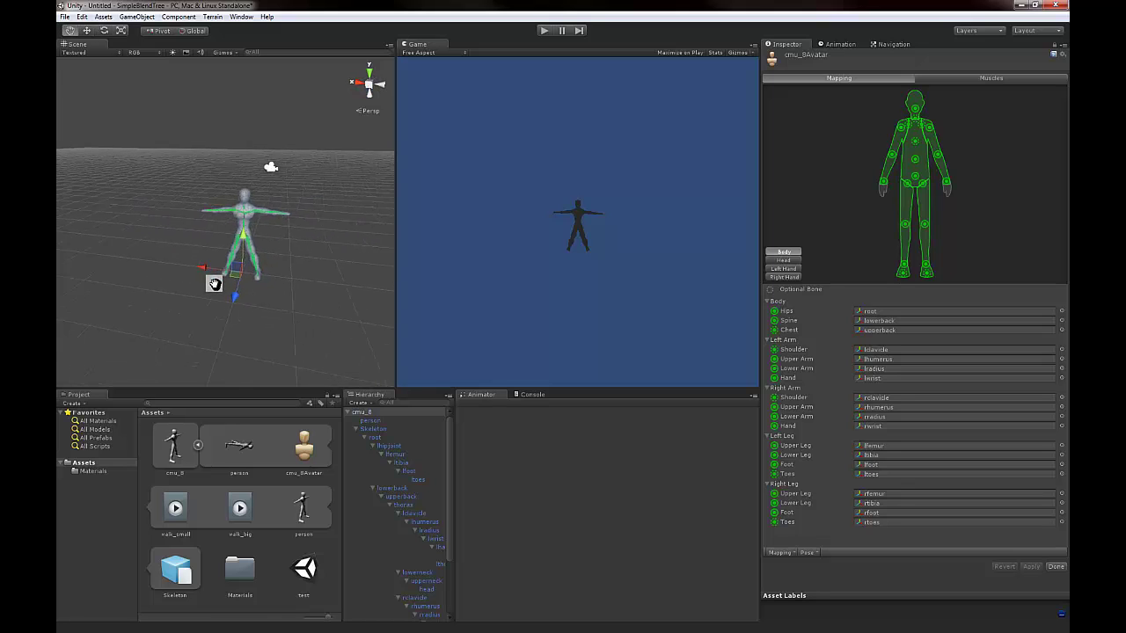
left_click_drag(171, 267, 289, 258, "alt")
scroll(198, 255, "up", 3)
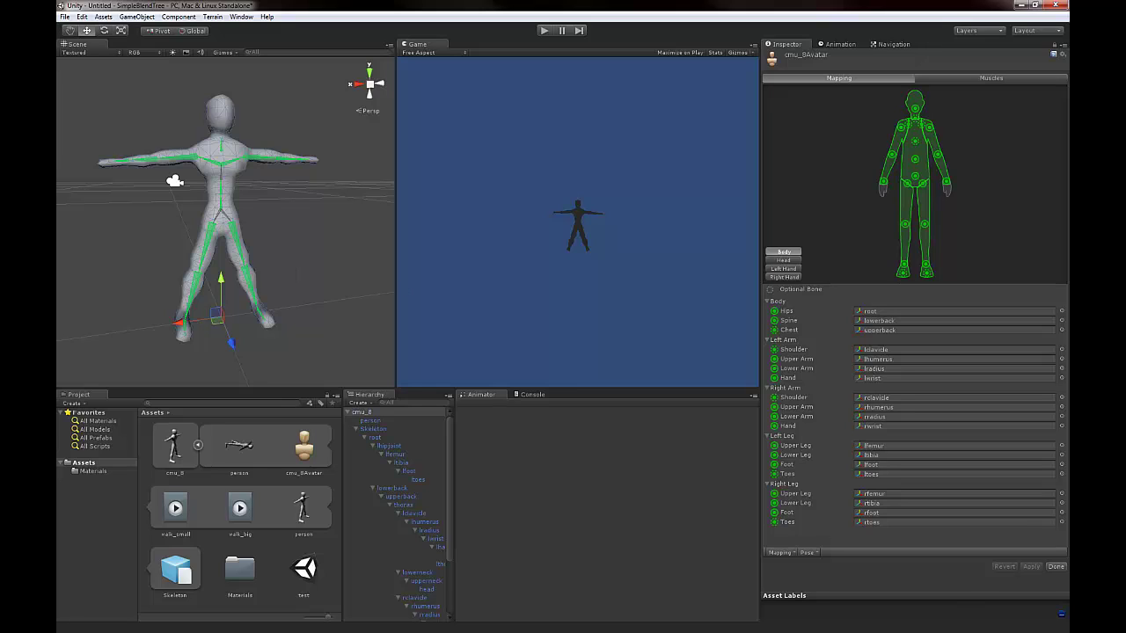
left_click(1055, 566)
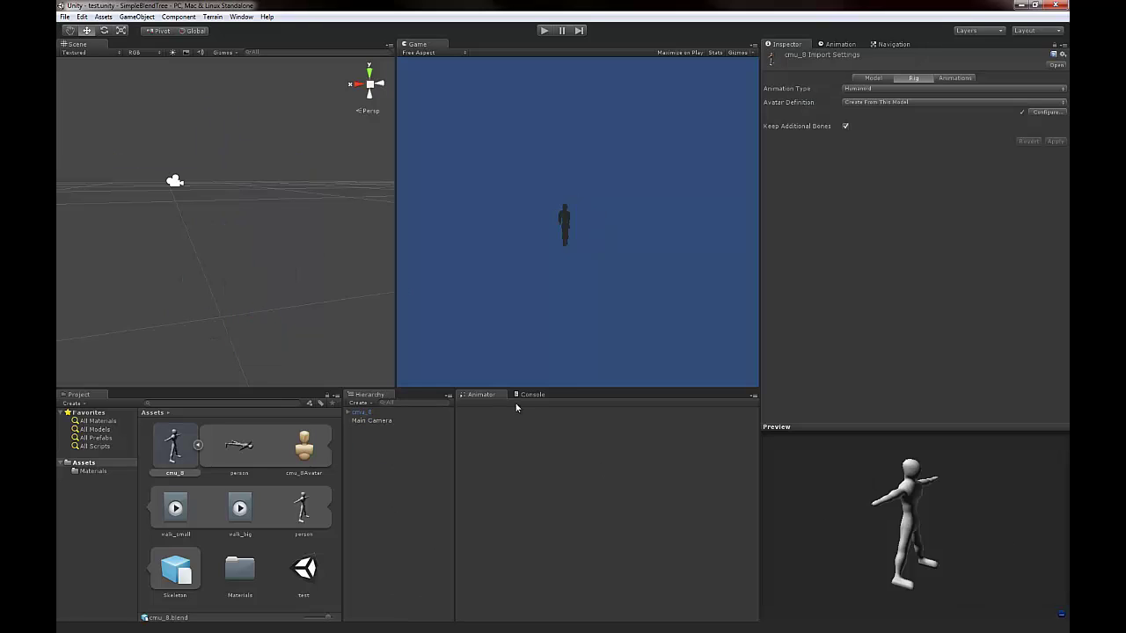
Make Main Camera a child of the cmu_8 object and expand cmu_8 in the hierarchy
left_click_drag(283, 259, 261, 287, "alt")
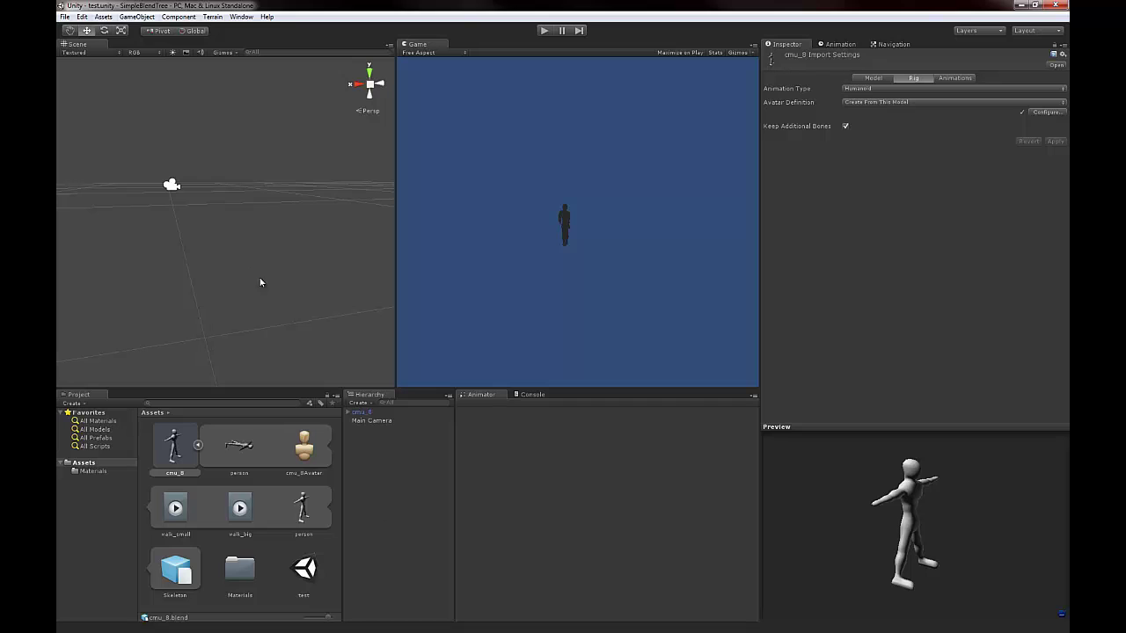
left_click_drag(339, 412, 362, 414)
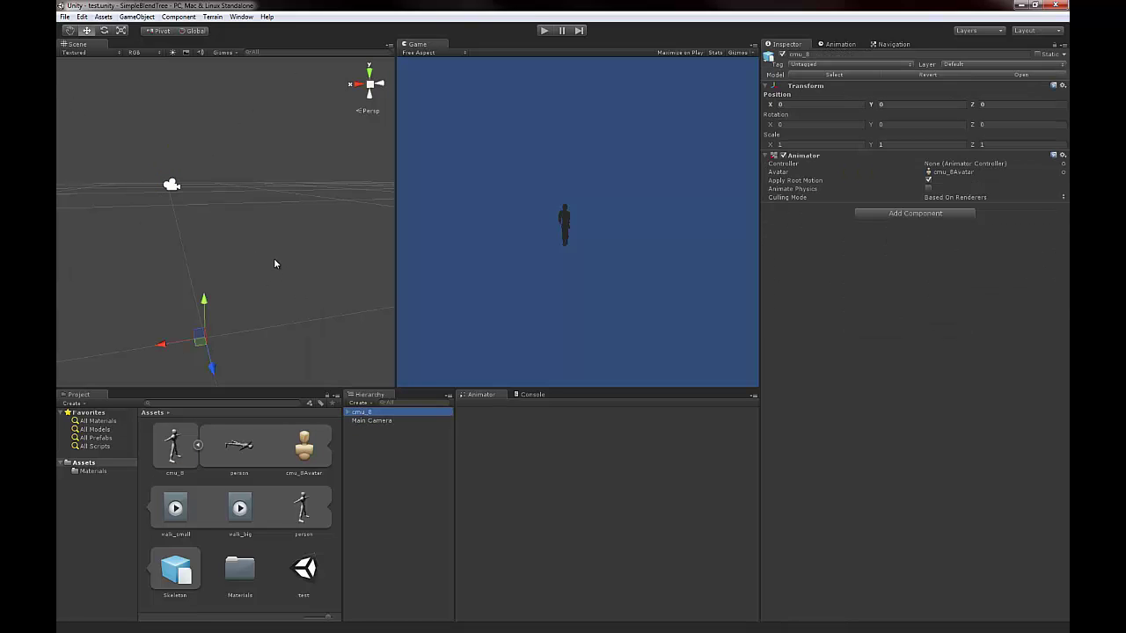
left_click_drag(274, 261, 224, 261, "alt")
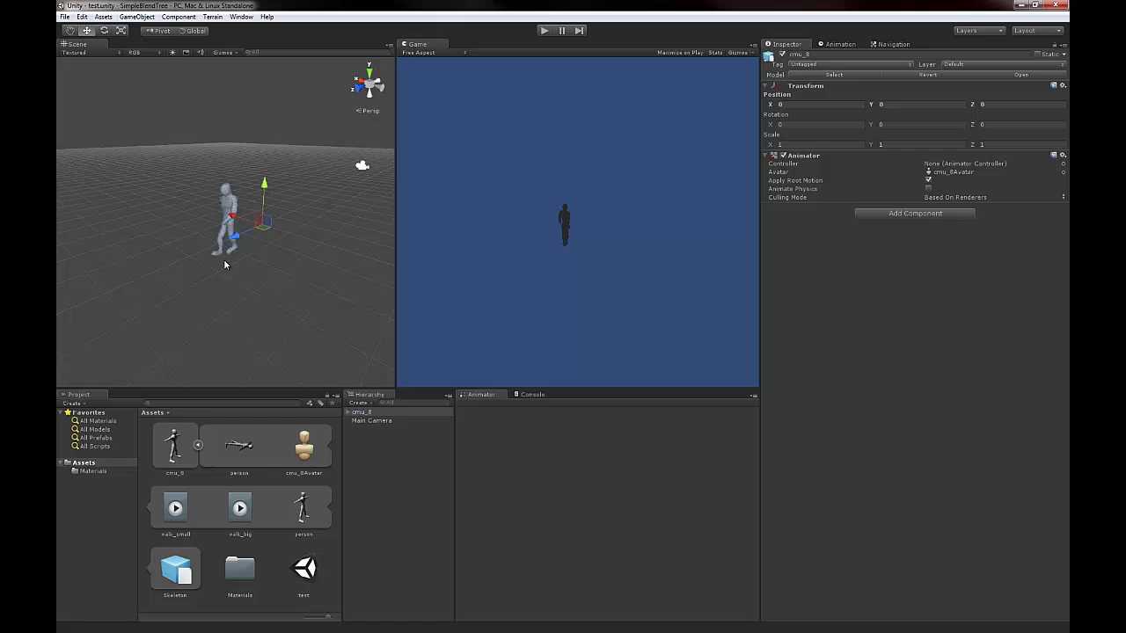
left_click(368, 422)
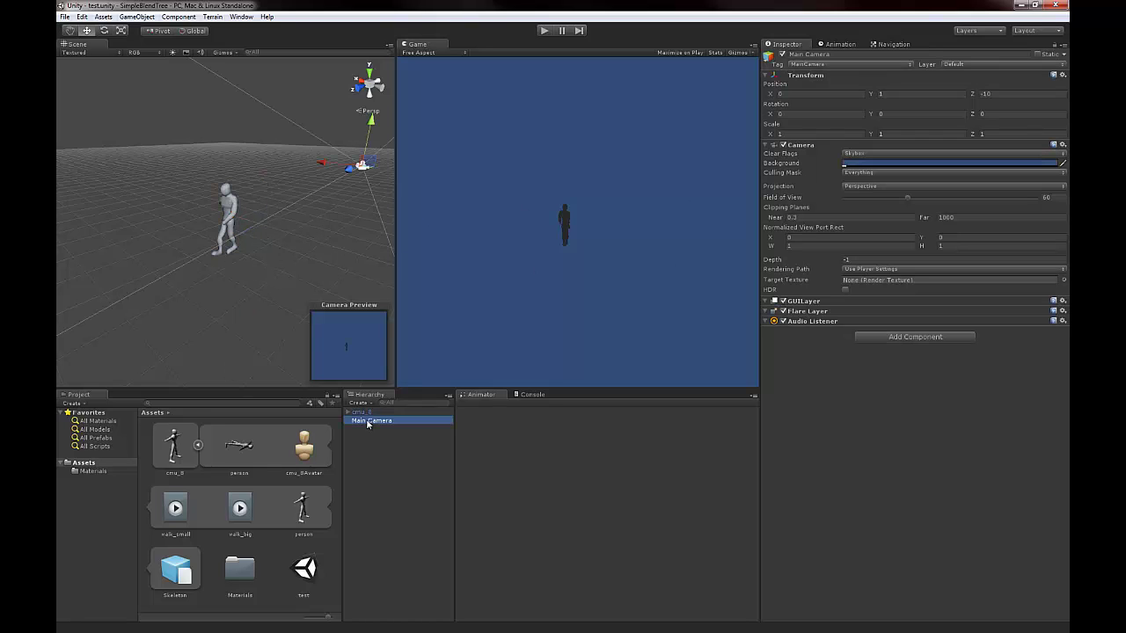
left_click_drag(372, 419, 360, 412)
left_click(348, 413)
Move Main Camera up and closer behind the character, to about Y 4.67 and Z -2.8
left_click_drag(372, 120, 369, 63)
middle_click_drag(354, 185, 213, 239)
left_click_drag(213, 240, 147, 73, "alt")
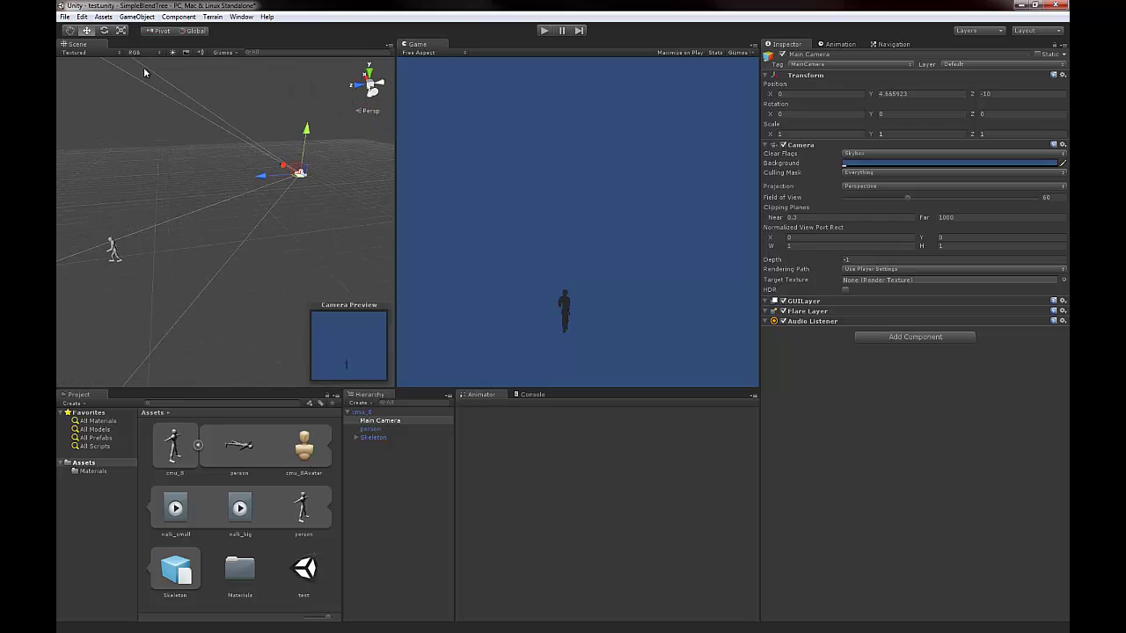
left_click_drag(272, 171, 120, 86)
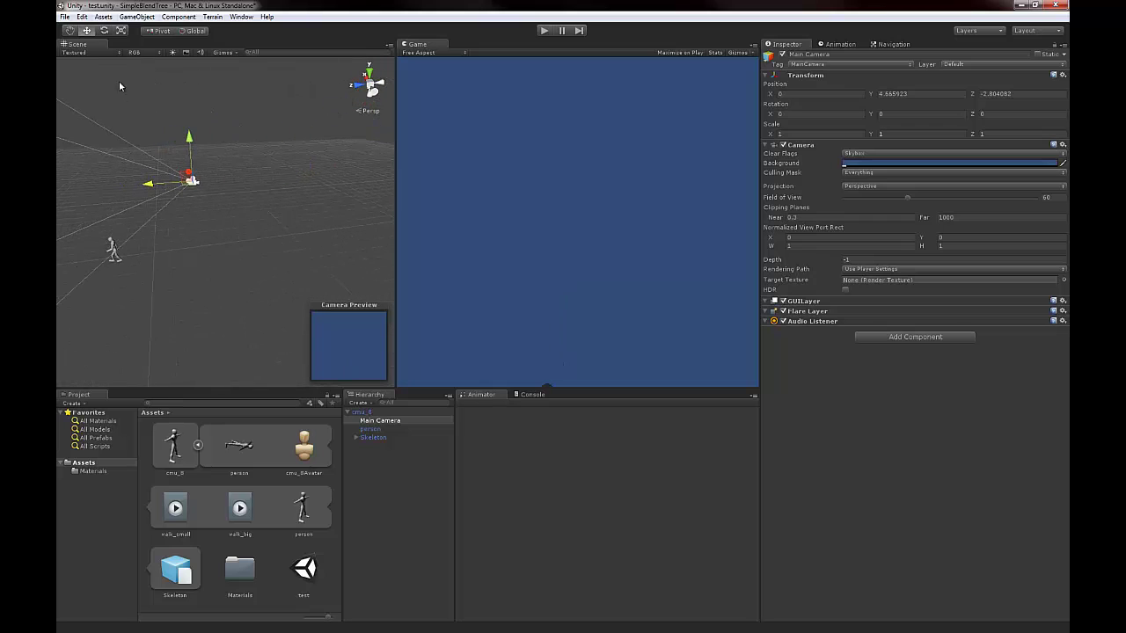
Rotate Main Camera about 36.5 degrees around X to look down at the character, and briefly run the scene
left_click(104, 30)
left_click_drag(164, 153, 142, 234, "alt")
left_click_drag(217, 331, 290, 251, "alt")
left_click(541, 31)
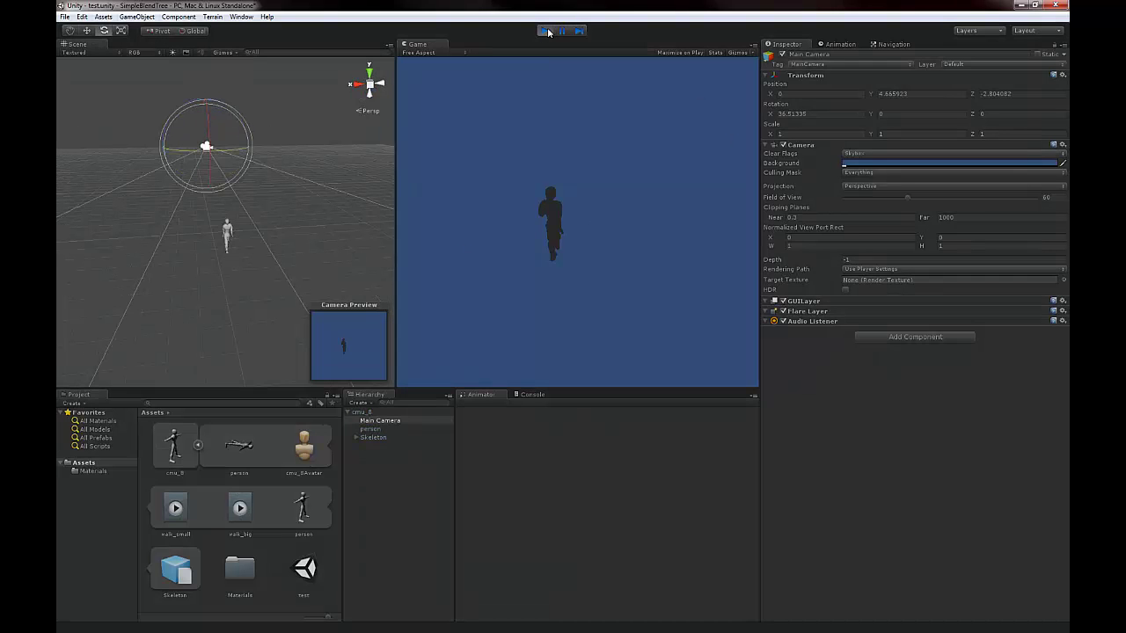
left_click(545, 31)
Clear the selection and collapse the cmu_8 asset's contents in the project's Assets folder
left_click(428, 558)
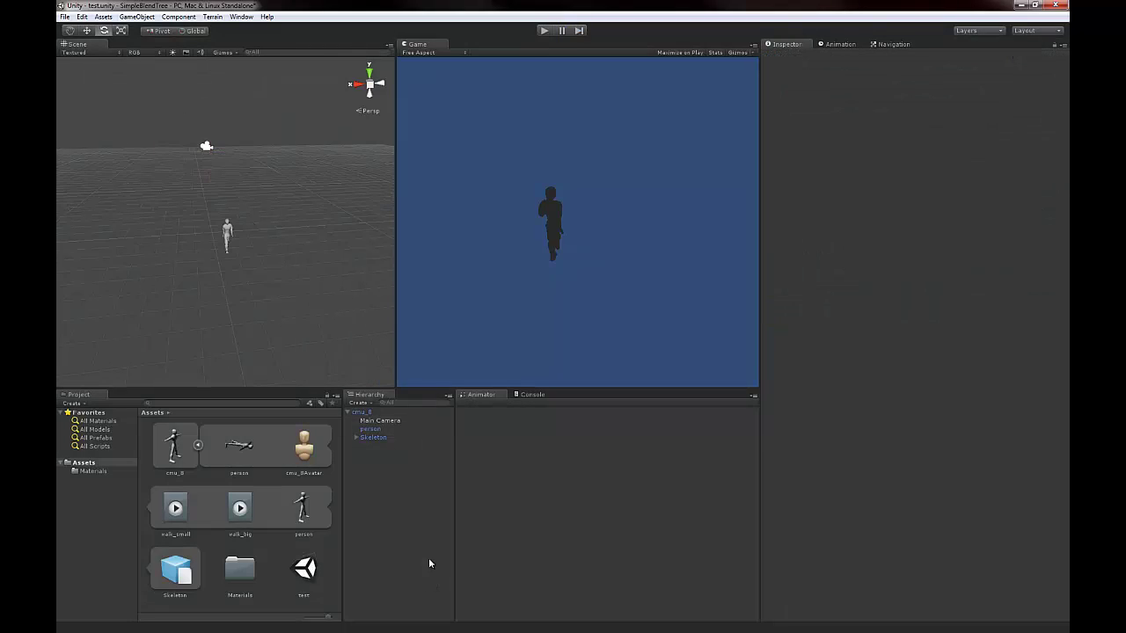
left_click(280, 589)
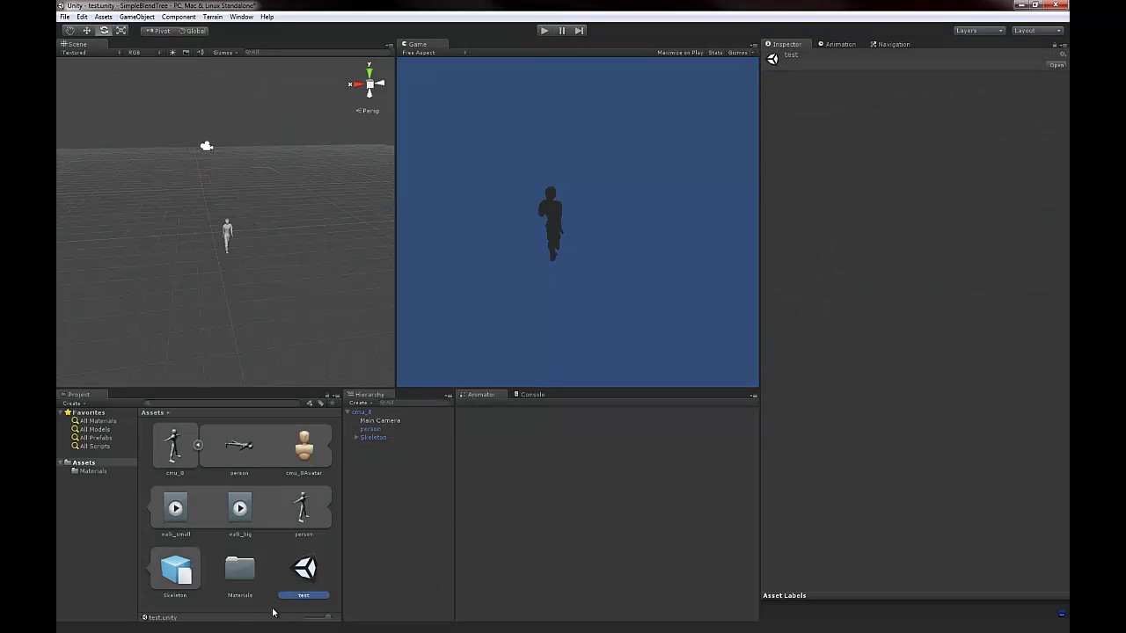
left_click(270, 612)
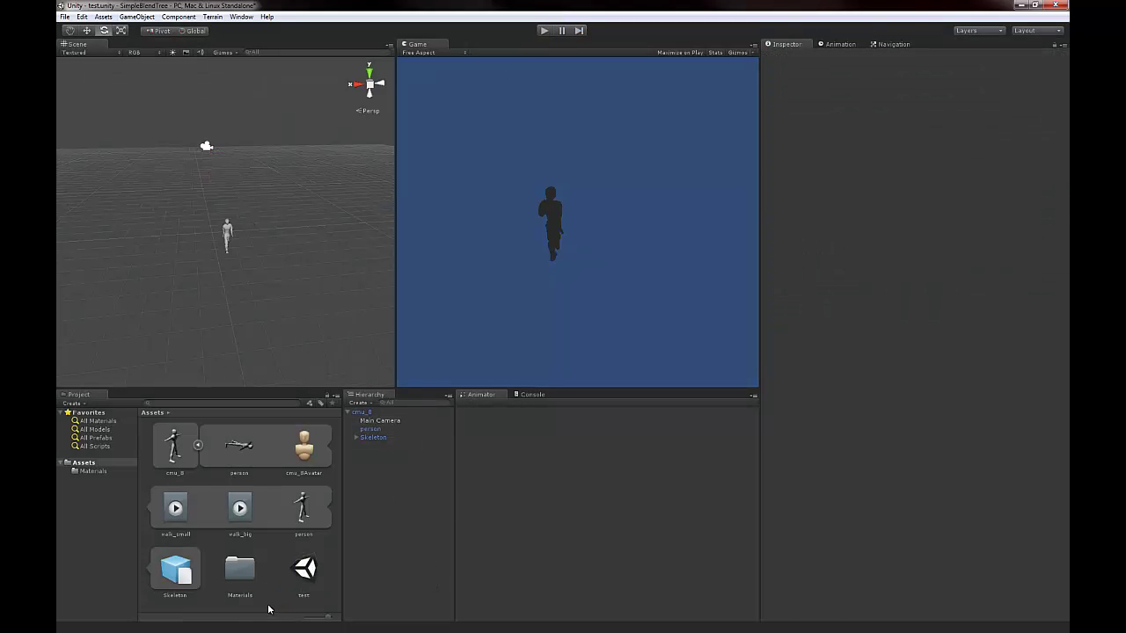
left_click(198, 445)
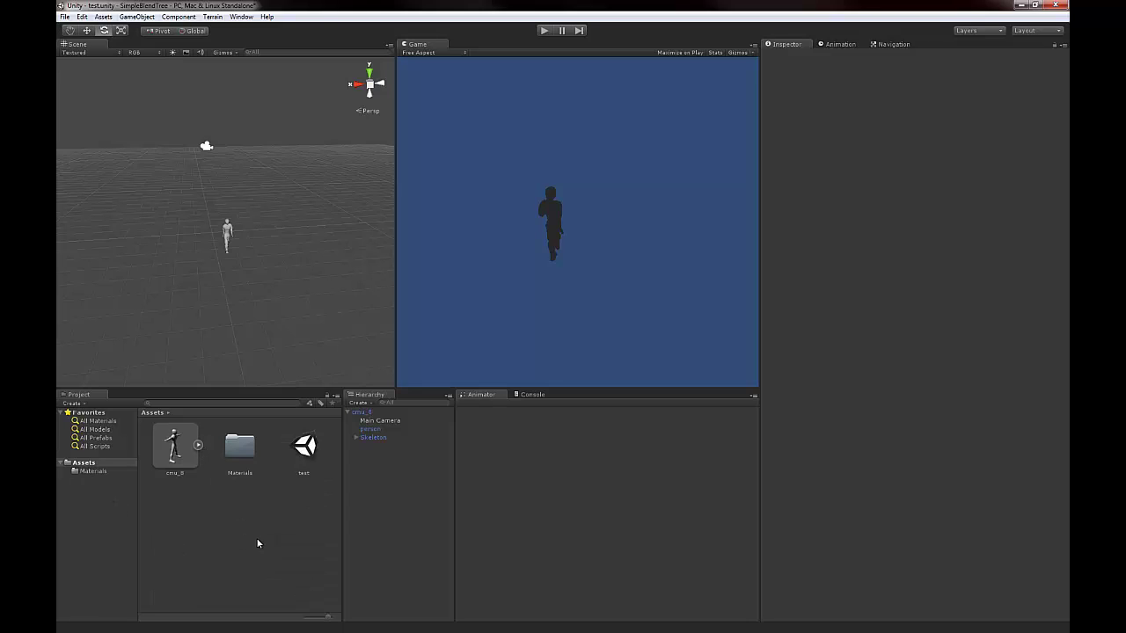
Create an Animator Controller in the Assets folder, keeping its default name New Animator Controller
right_click(221, 535)
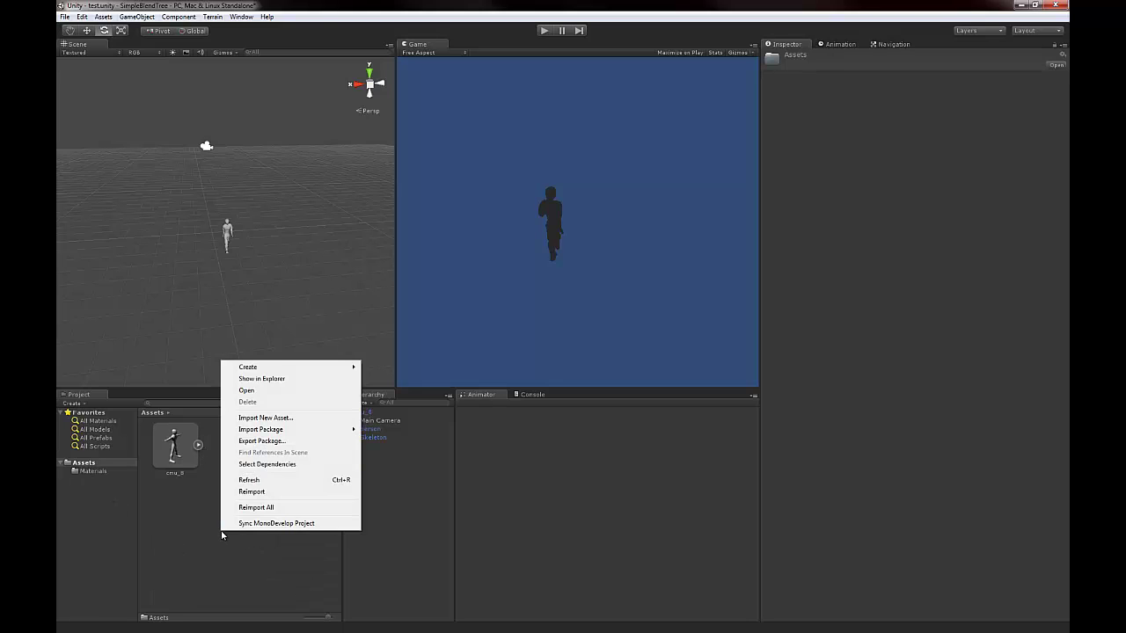
mouse_move(273, 371)
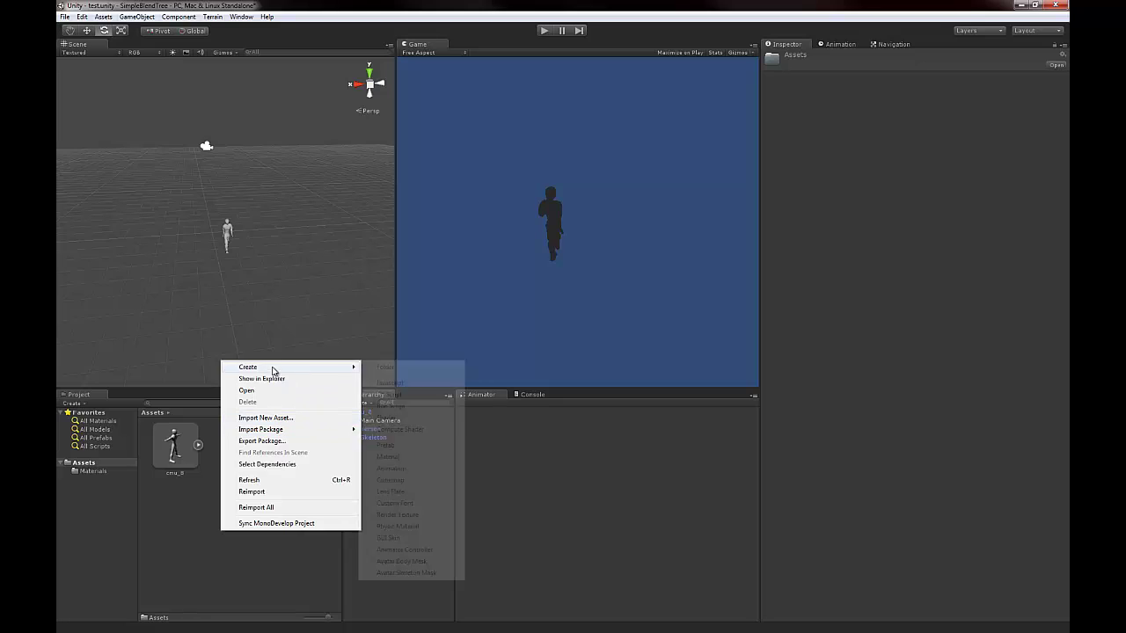
left_click(400, 550)
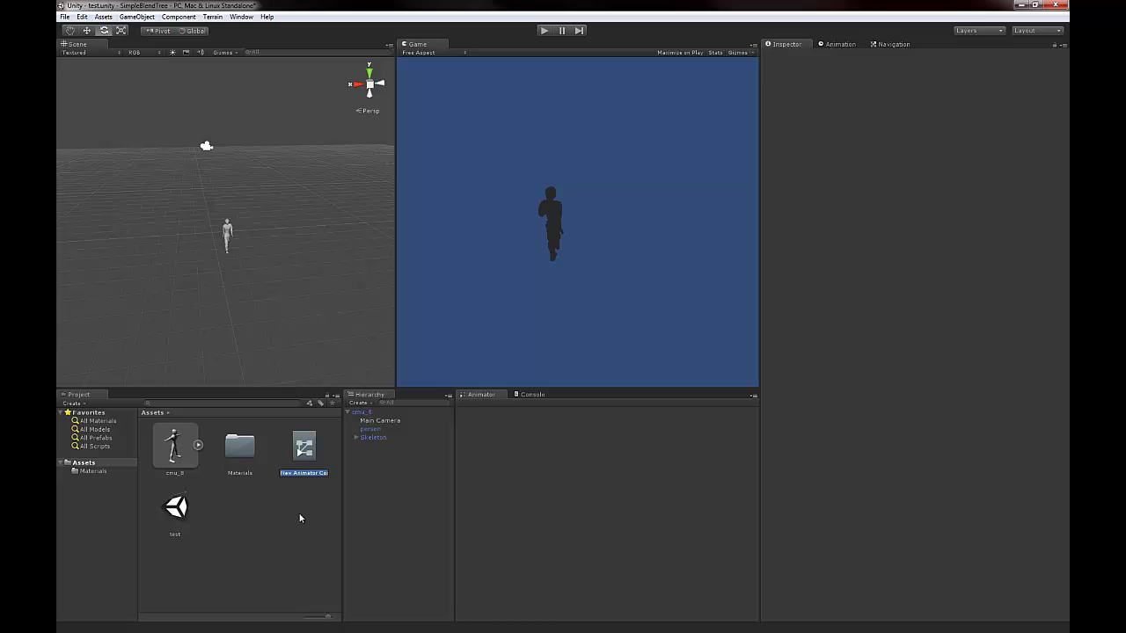
key("Return")
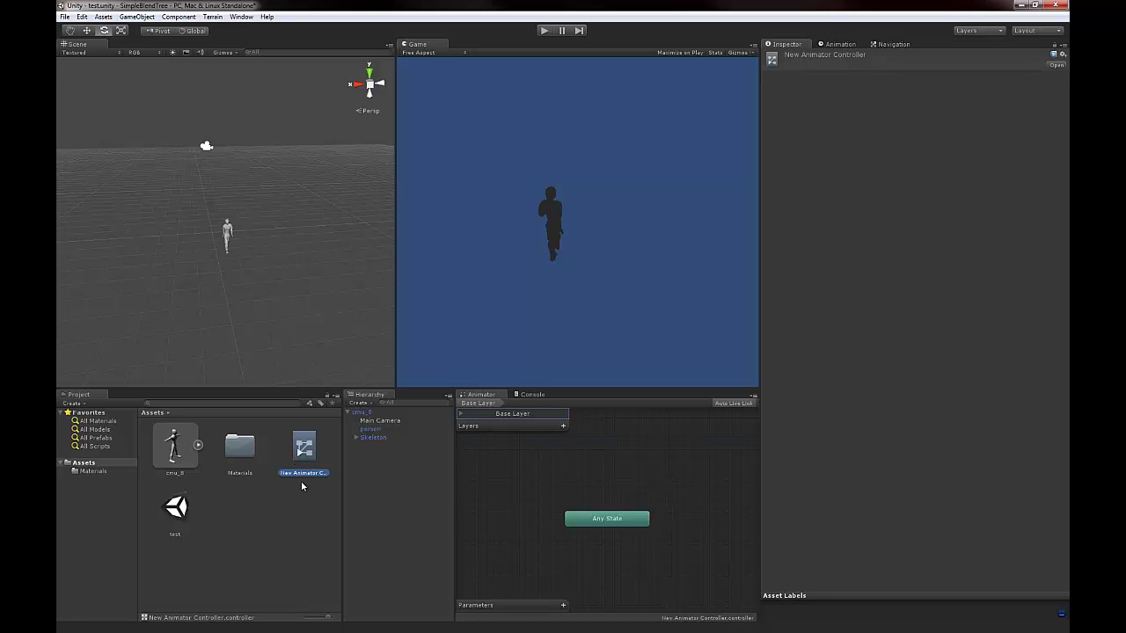
Assign New Animator Controller as the controller of the cmu_8 character's Animator component, and select the controller asset
left_click(226, 230)
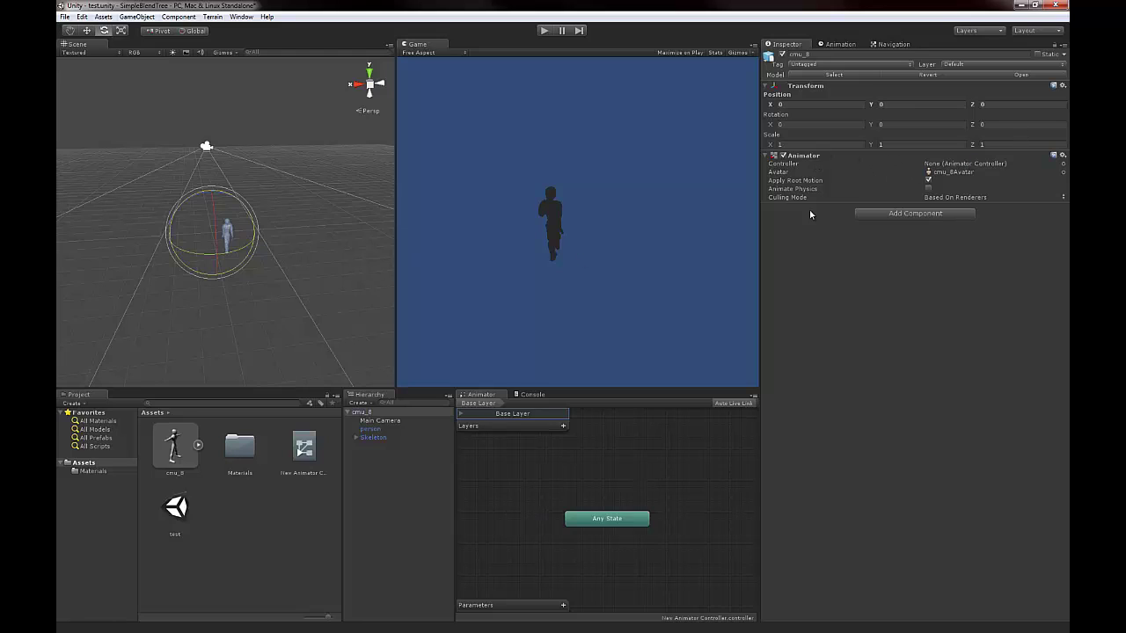
left_click_drag(304, 450, 1005, 168)
left_click(310, 444)
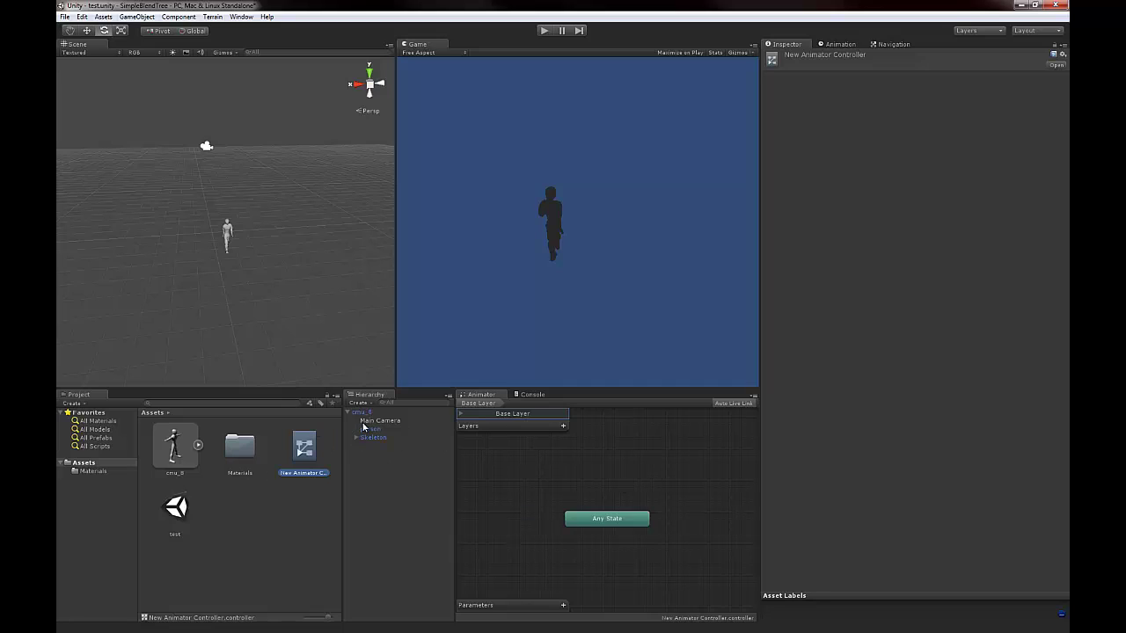
Add the cmu_8 asset's walk_small and walk_big clips as states on the Base Layer, placed side by side above Any State
left_click(198, 444)
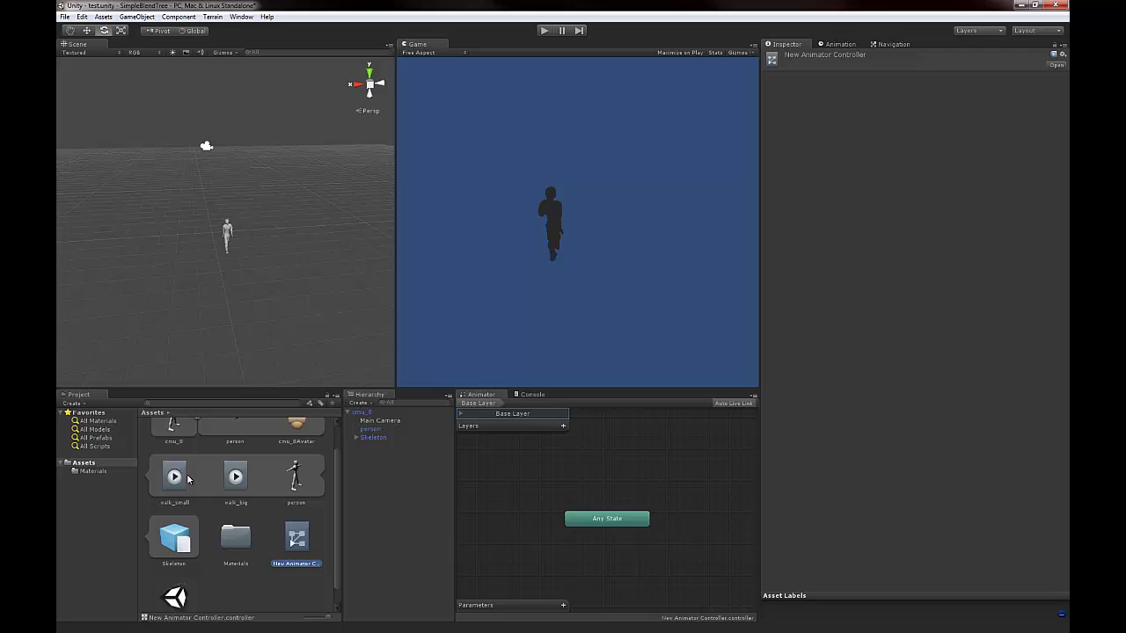
left_click_drag(184, 488, 592, 454)
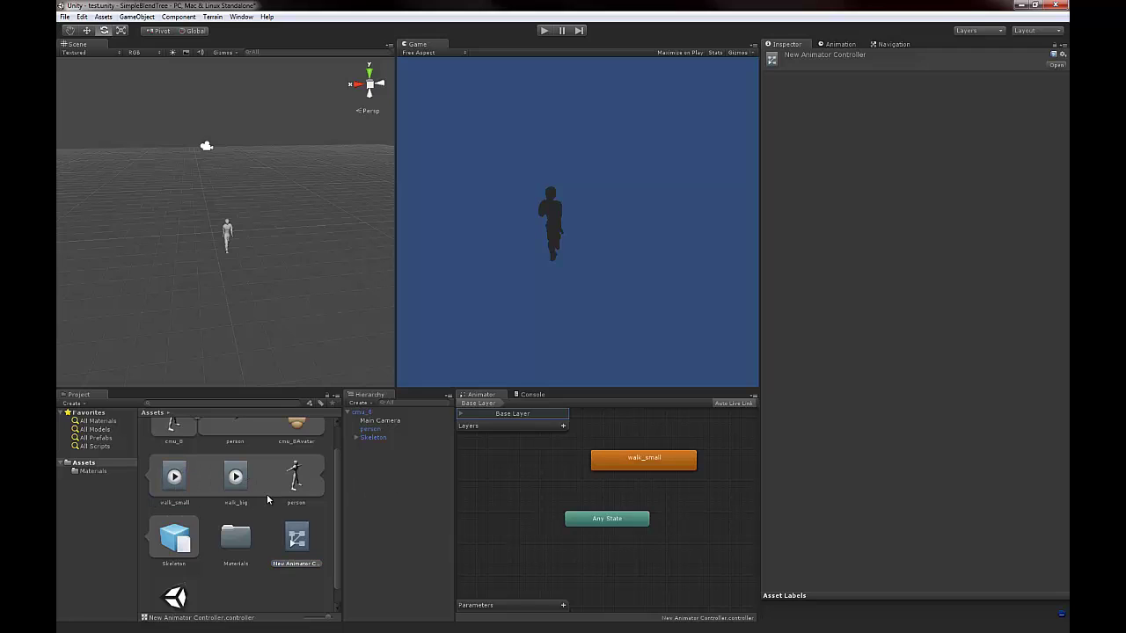
left_click_drag(255, 488, 704, 508)
left_click_drag(648, 472, 521, 480)
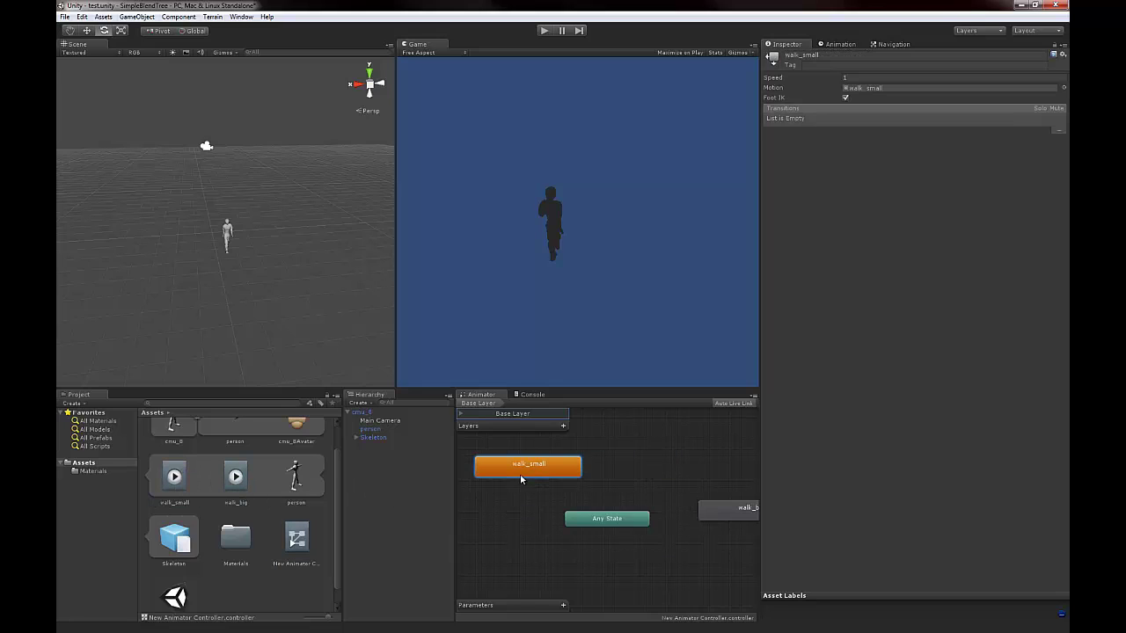
left_click_drag(731, 516, 665, 460)
left_click_drag(553, 493, 577, 459)
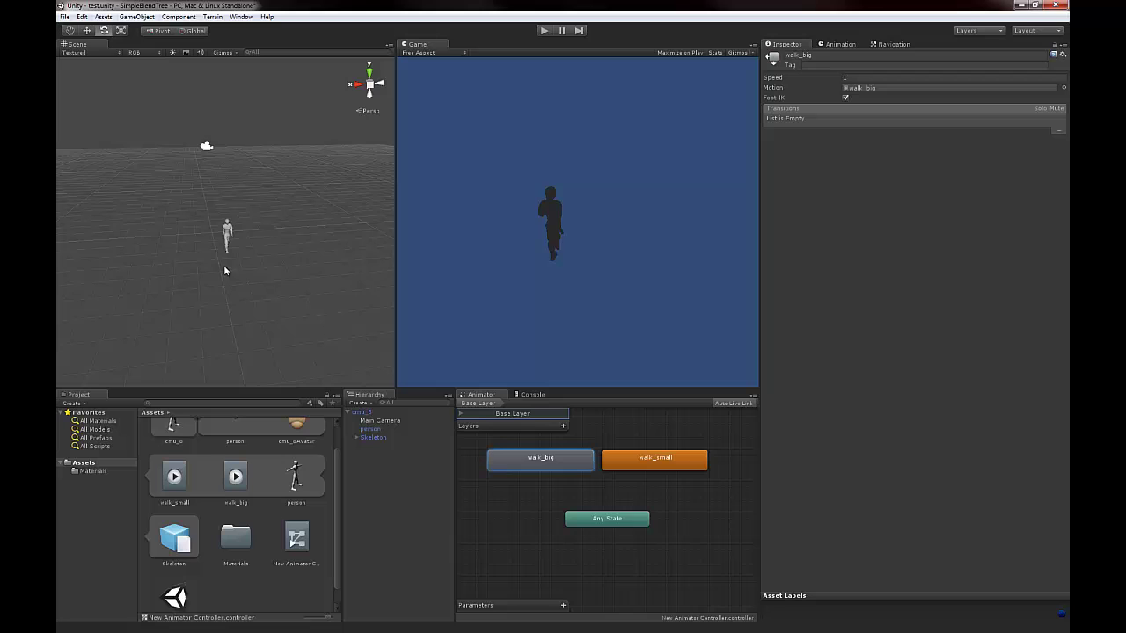
Run the scene briefly with walk_small as the default state and watch the character walk from the side
left_click_drag(236, 288, 219, 264, "alt")
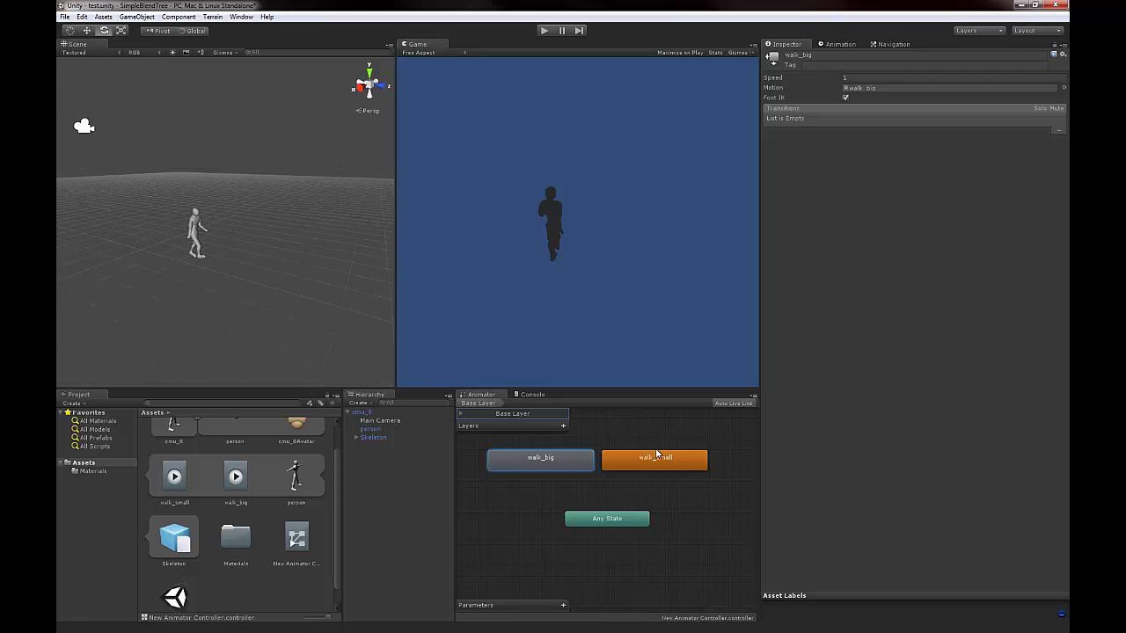
left_click(621, 479)
left_click(573, 461)
left_click(674, 455)
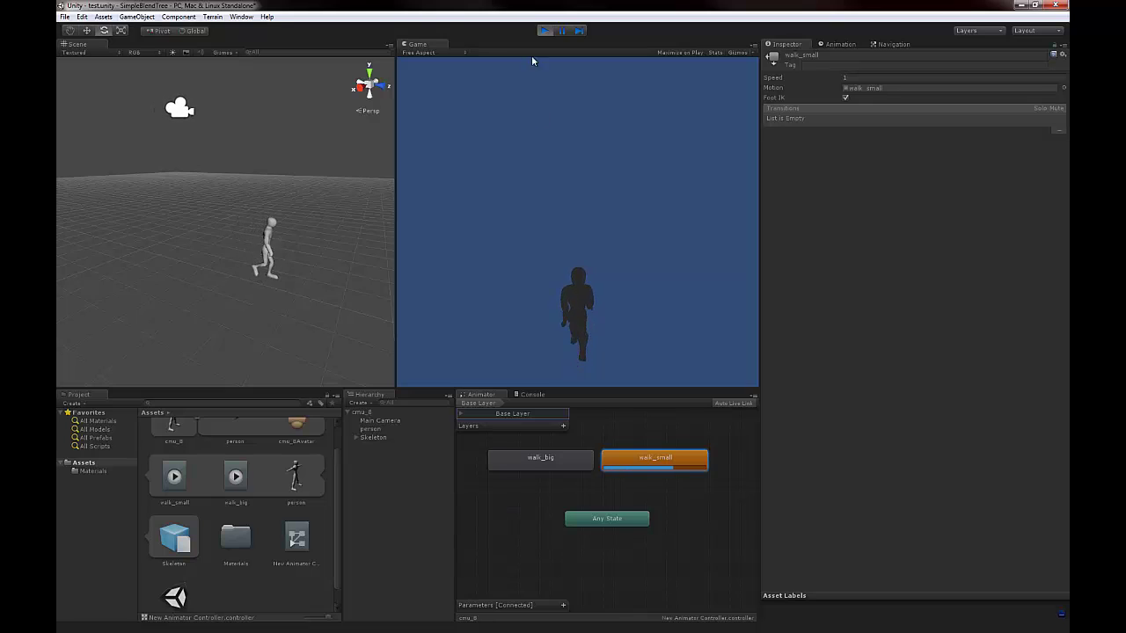
left_click(545, 30)
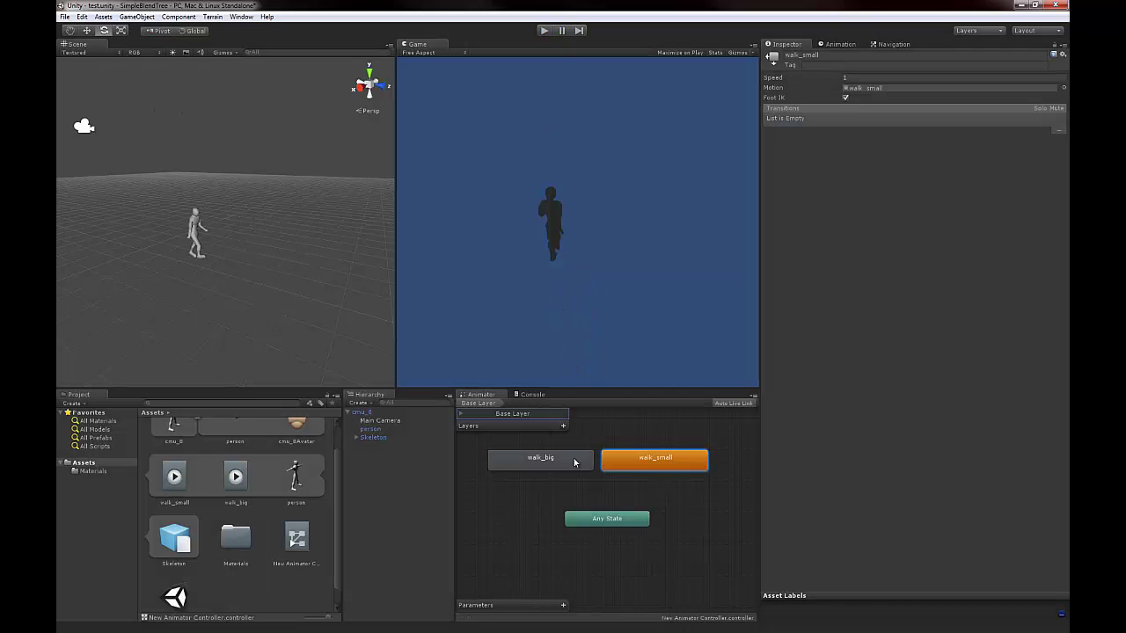
Set walk_big as the default state and briefly run the scene to preview its motion
right_click(574, 462)
left_click(606, 475)
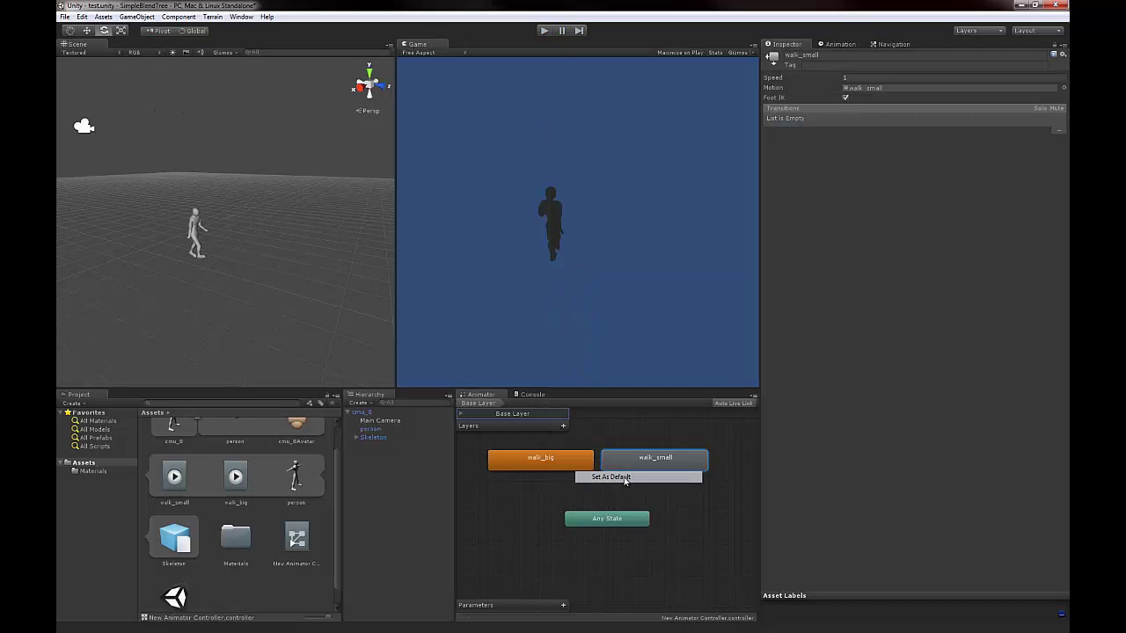
left_click(541, 30)
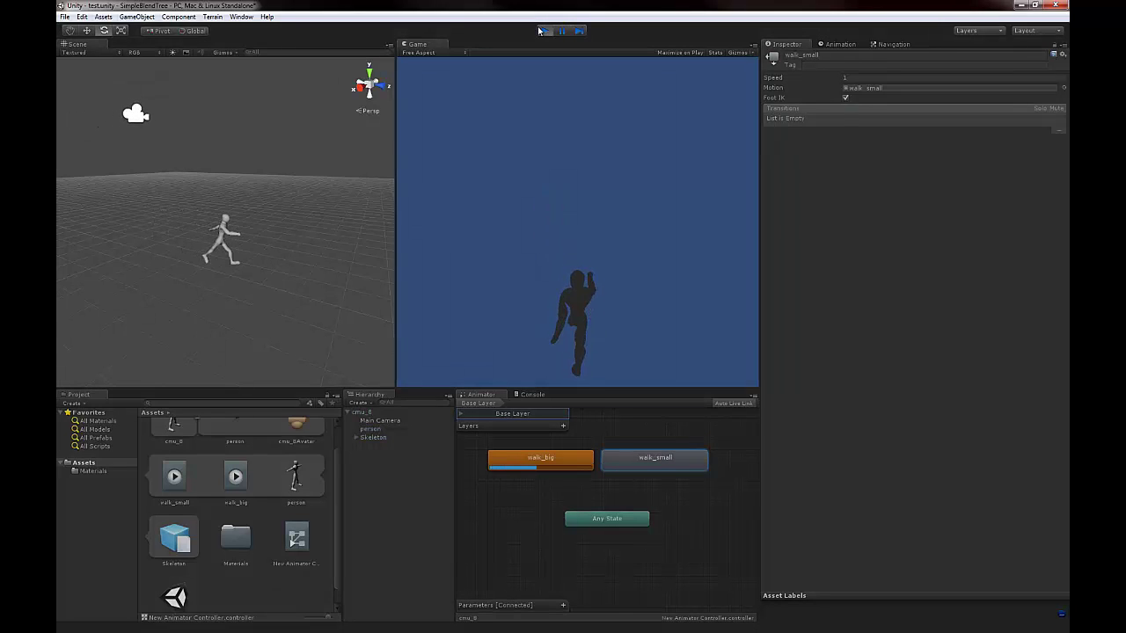
left_click(542, 30)
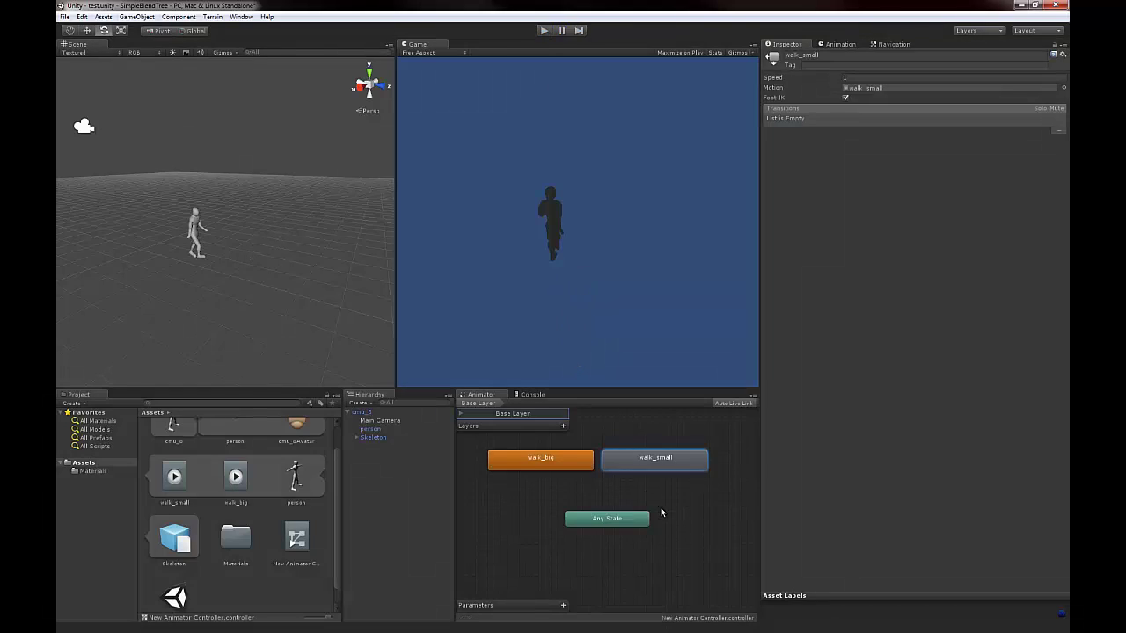
Delete the walk_small and walk_big states from the Base Layer
left_click(656, 462)
key("Delete")
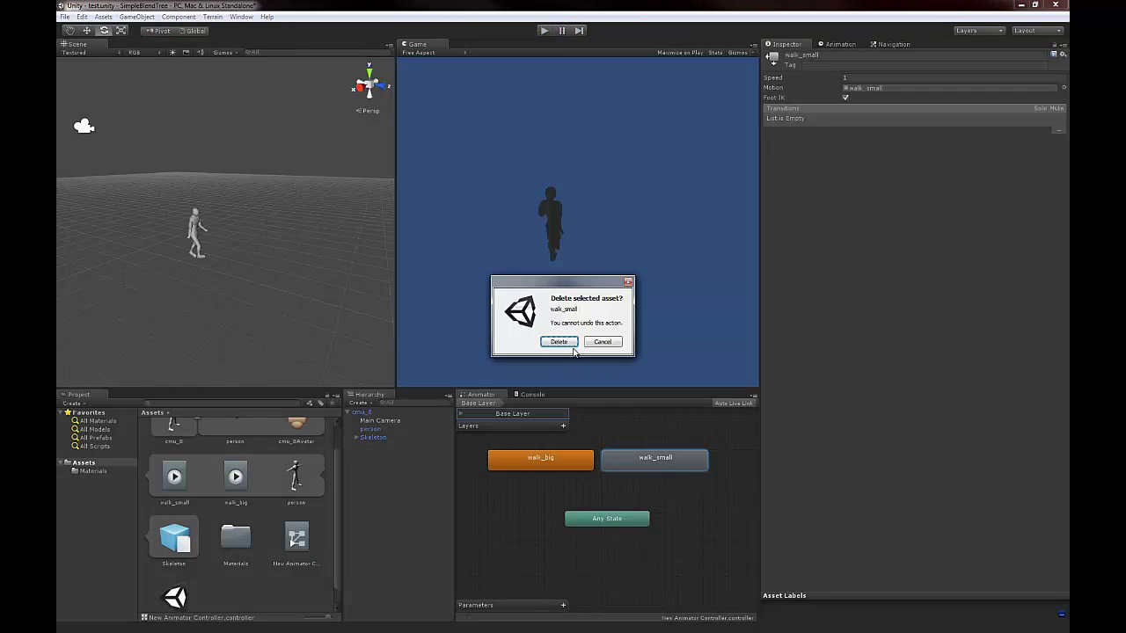
left_click(570, 343)
left_click(567, 454)
key("Delete")
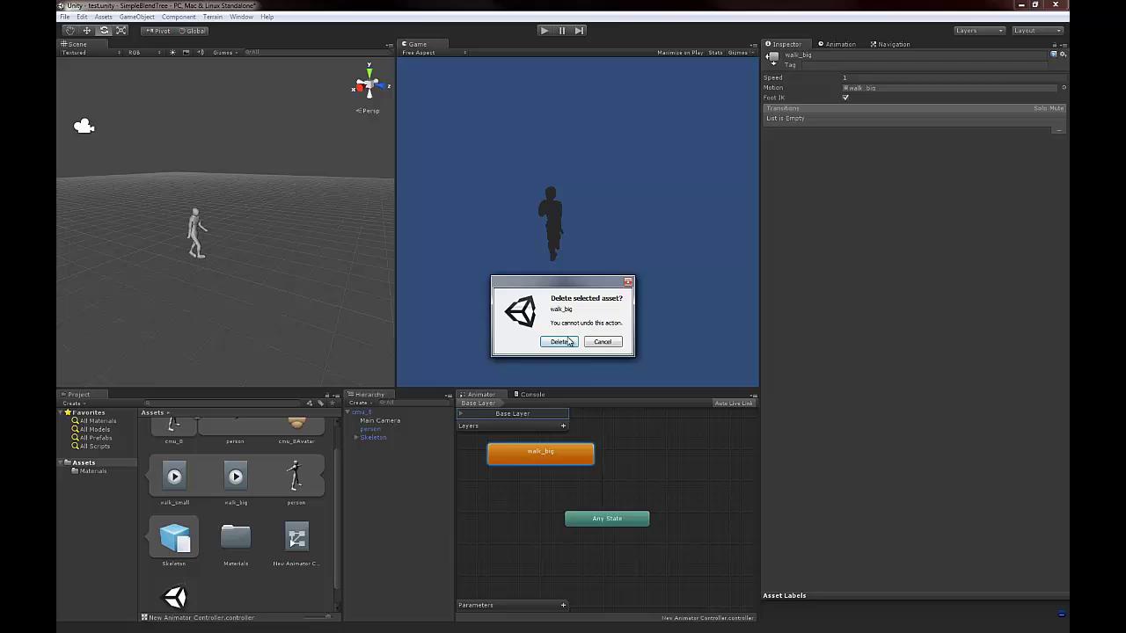
left_click(568, 342)
Create a state from a new blend tree on the Base Layer and place it just above Any State
right_click(643, 458)
mouse_move(696, 465)
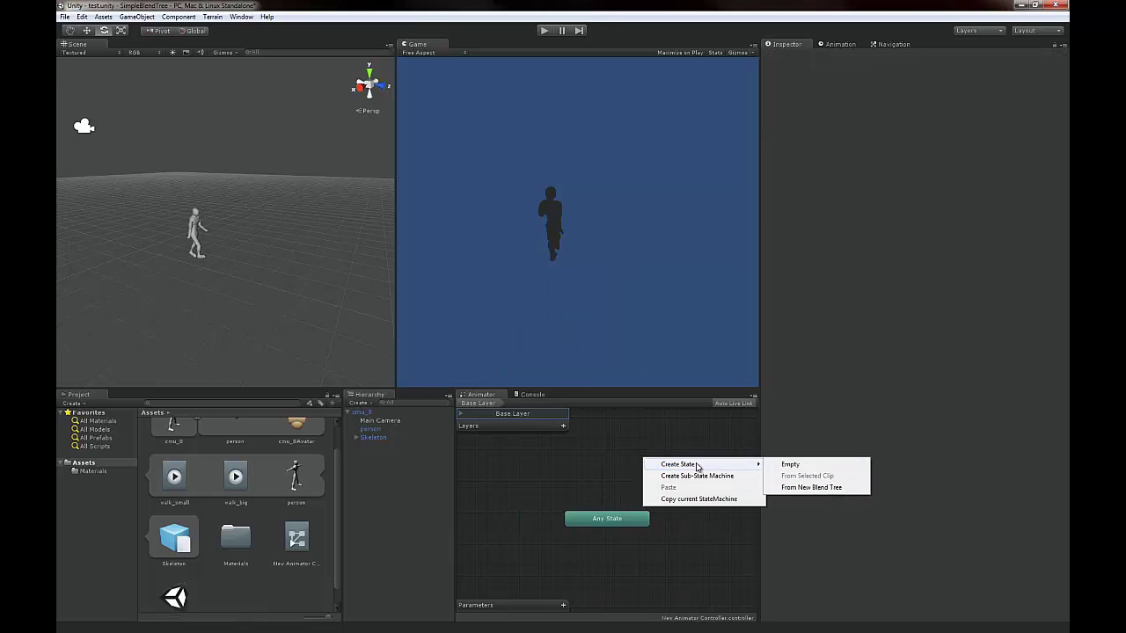
left_click(824, 489)
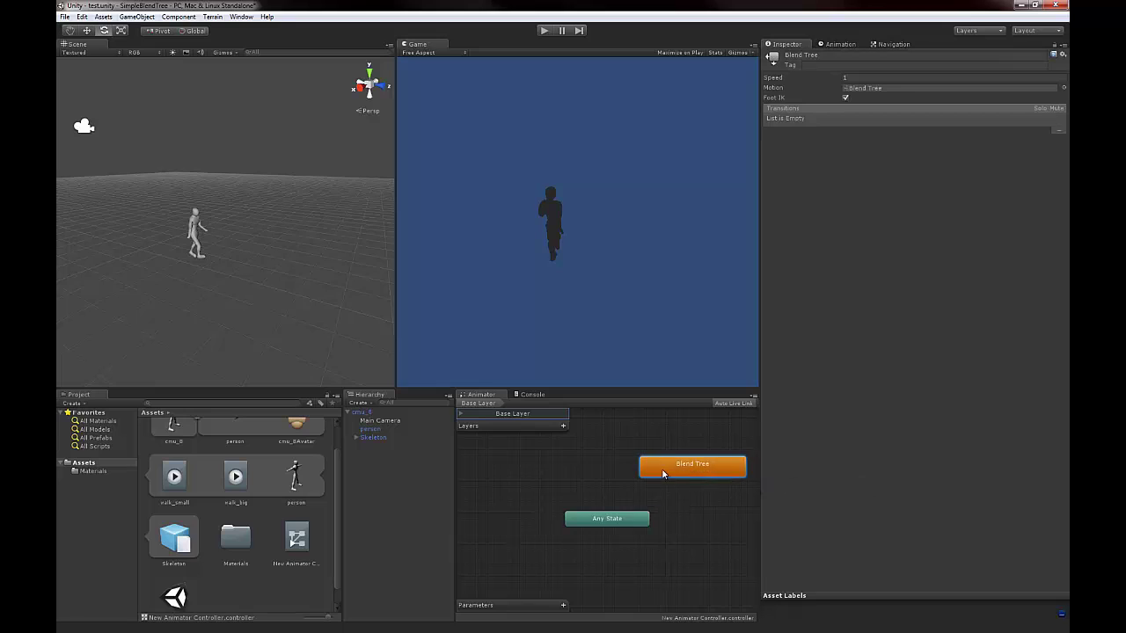
left_click_drag(663, 474, 631, 483)
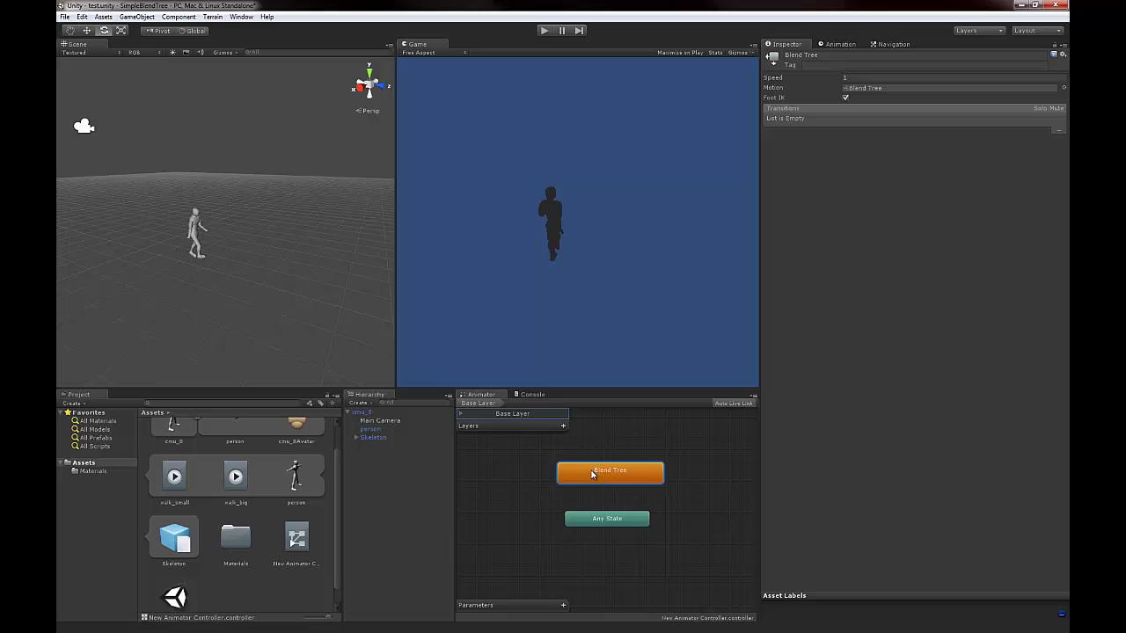
left_click(526, 458)
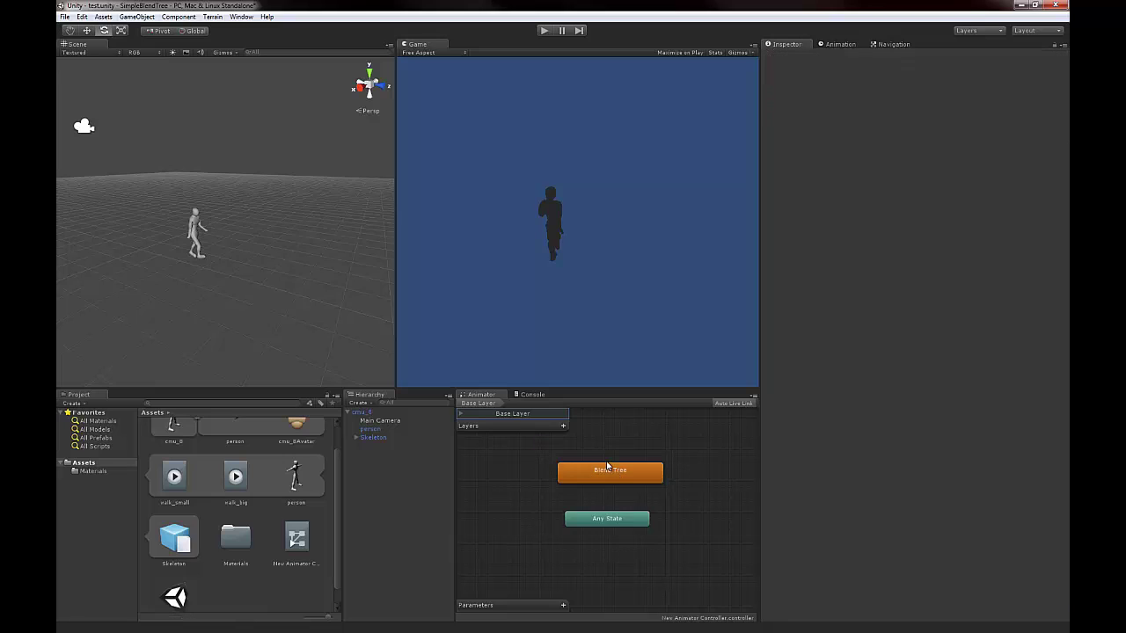
Open the Blend Tree state and add two motion fields to its Blend Tree node
double_click(618, 475)
left_click(627, 490)
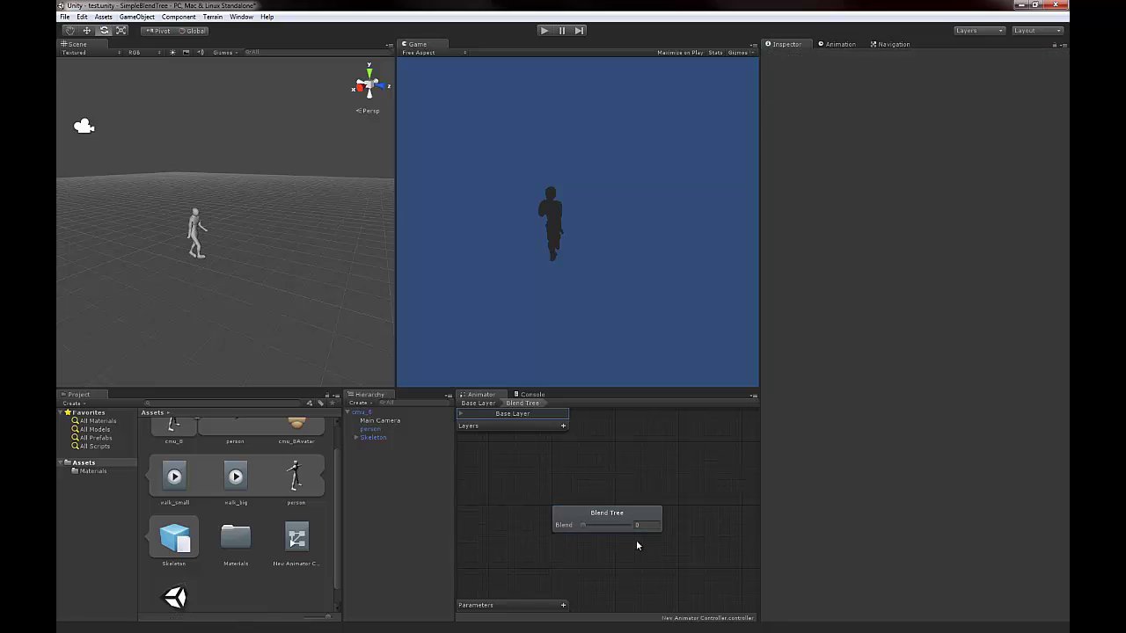
left_click(605, 515)
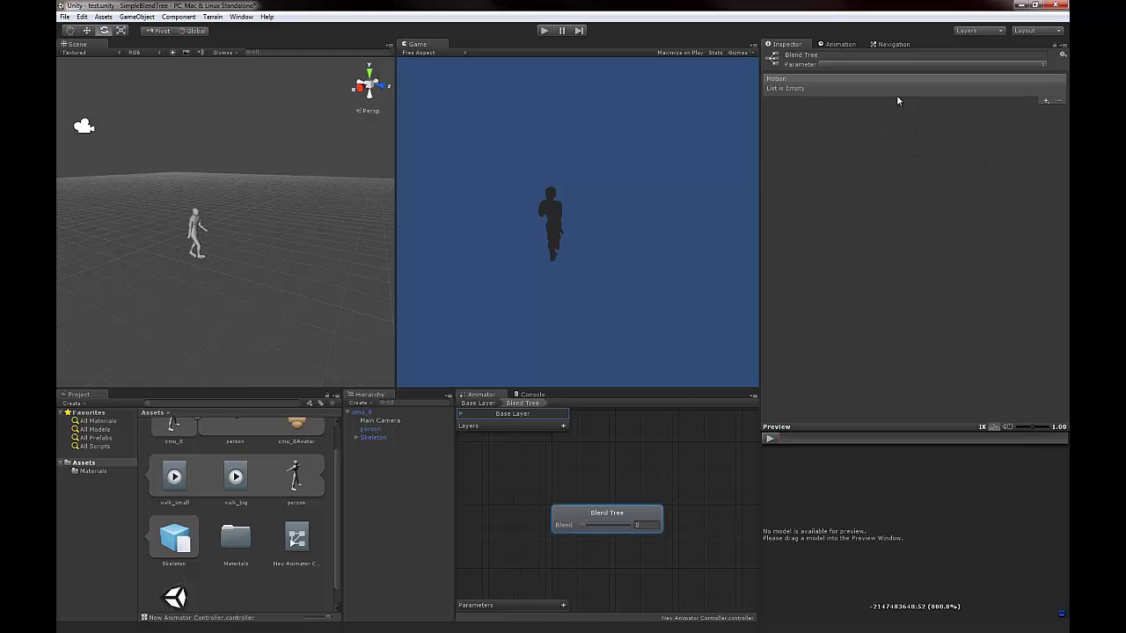
left_click(1045, 100)
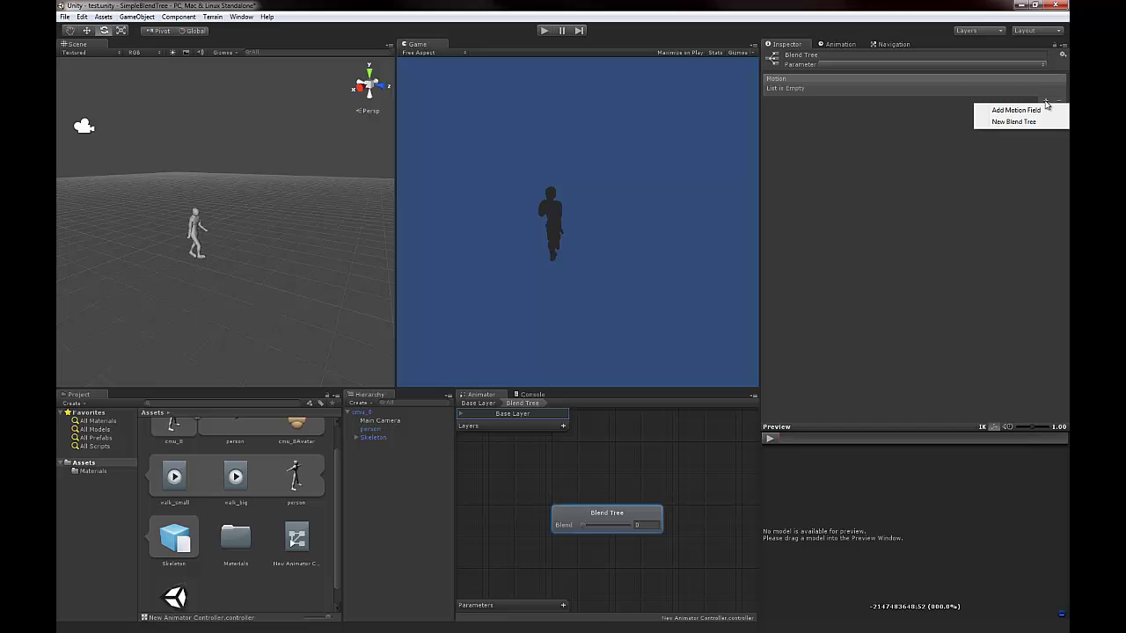
left_click(1038, 111)
left_click(1046, 100)
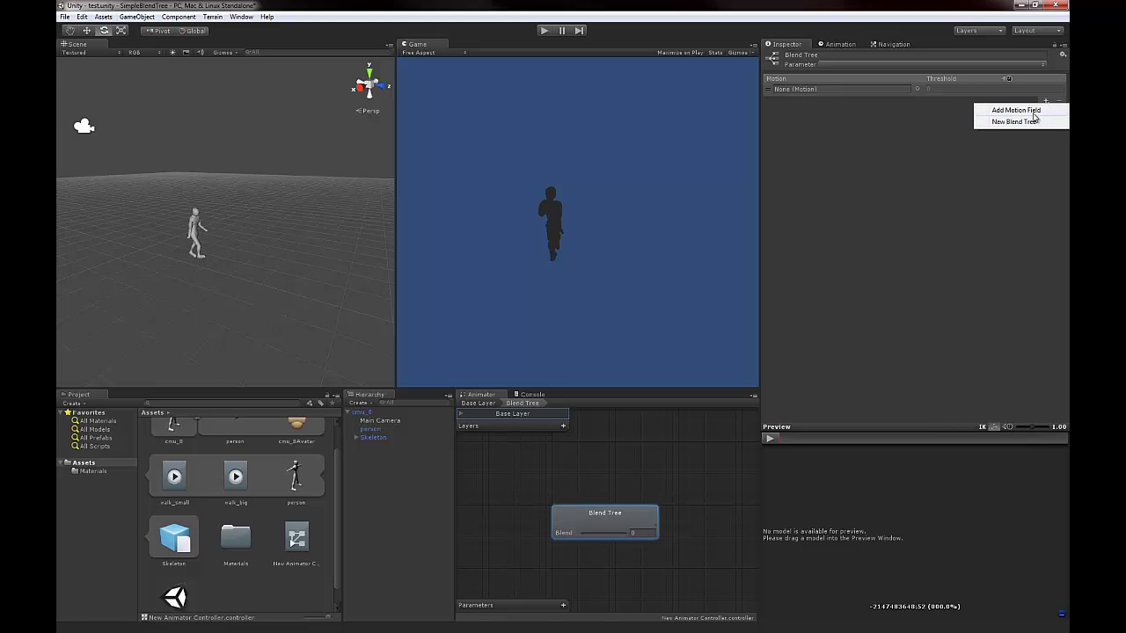
left_click(1034, 112)
Assign walk_small to the first motion field and walk_big to the second, and briefly run the scene
left_click(917, 123)
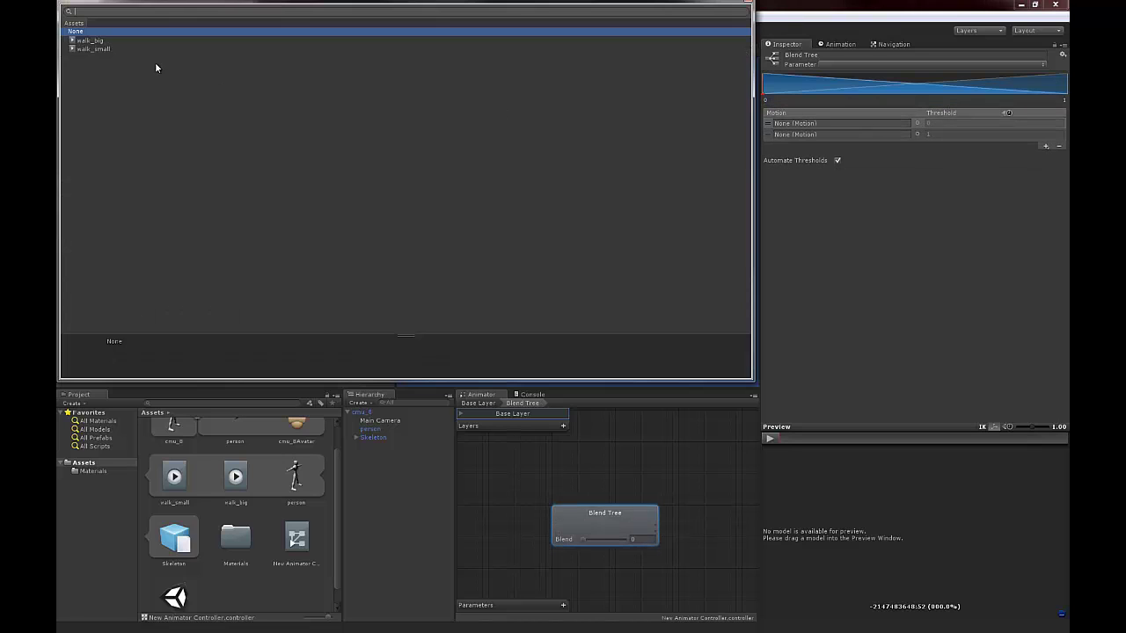
left_click(92, 41)
double_click(94, 49)
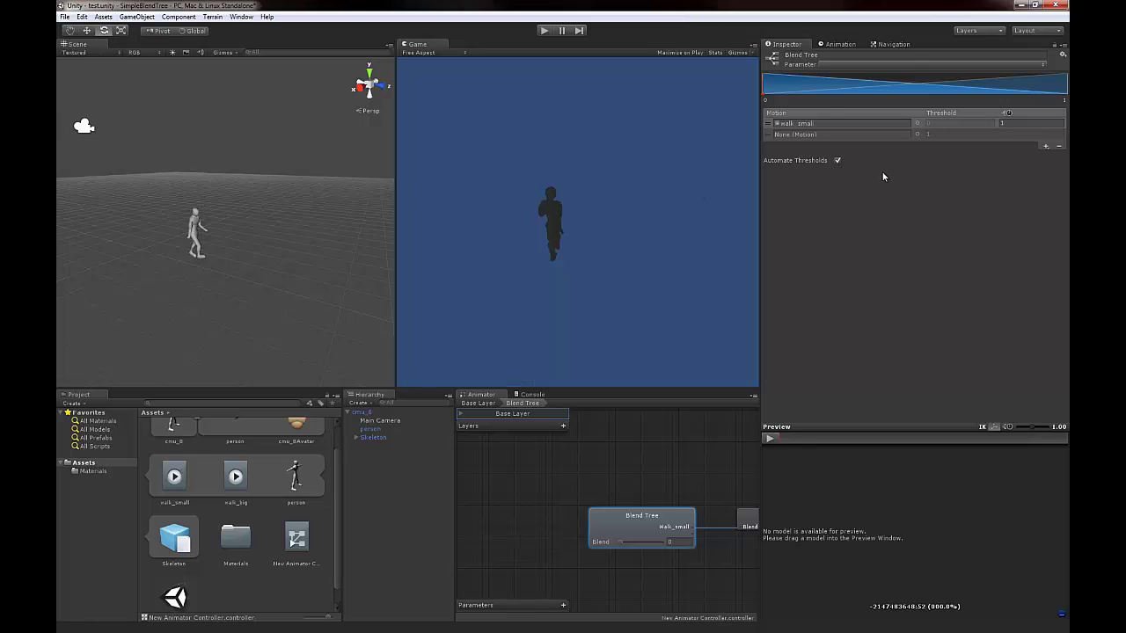
left_click(917, 134)
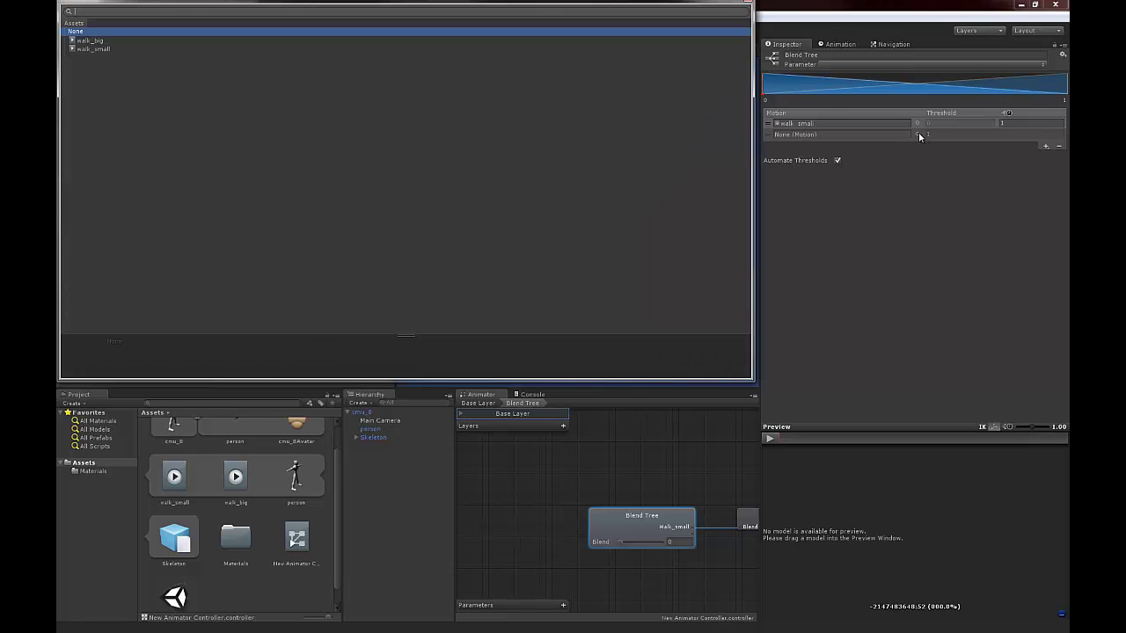
double_click(91, 40)
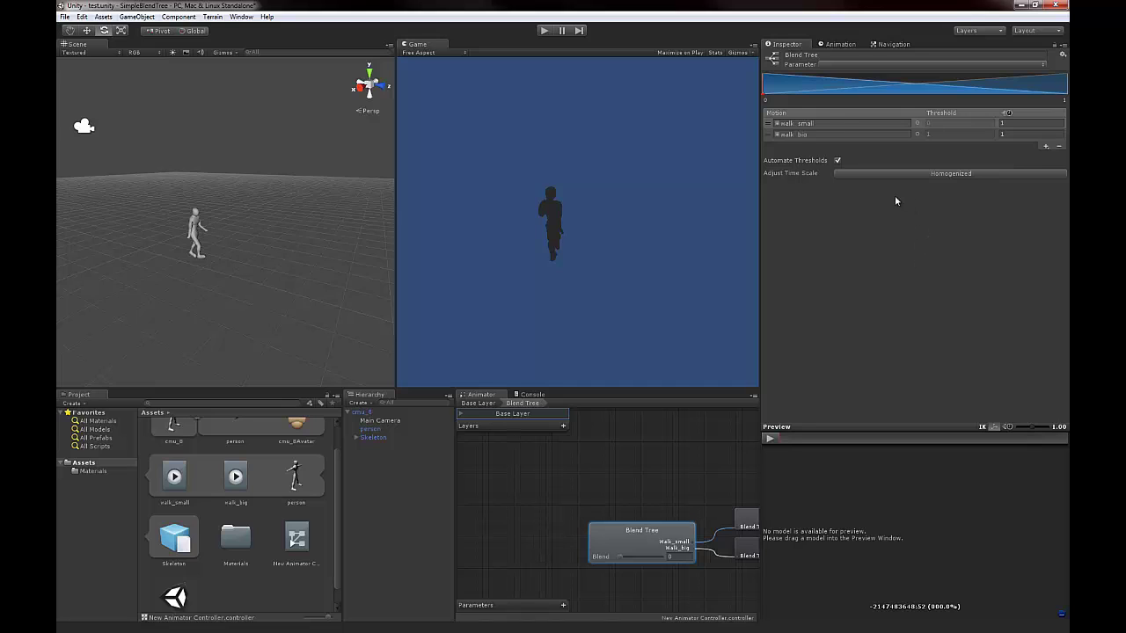
left_click(545, 31)
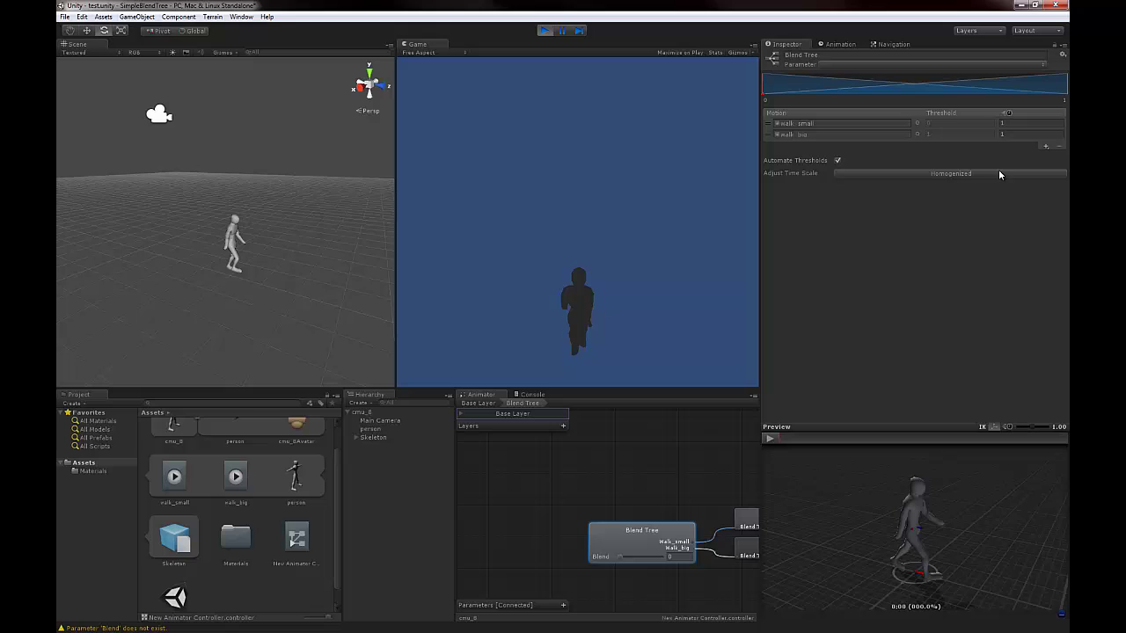
left_click(544, 32)
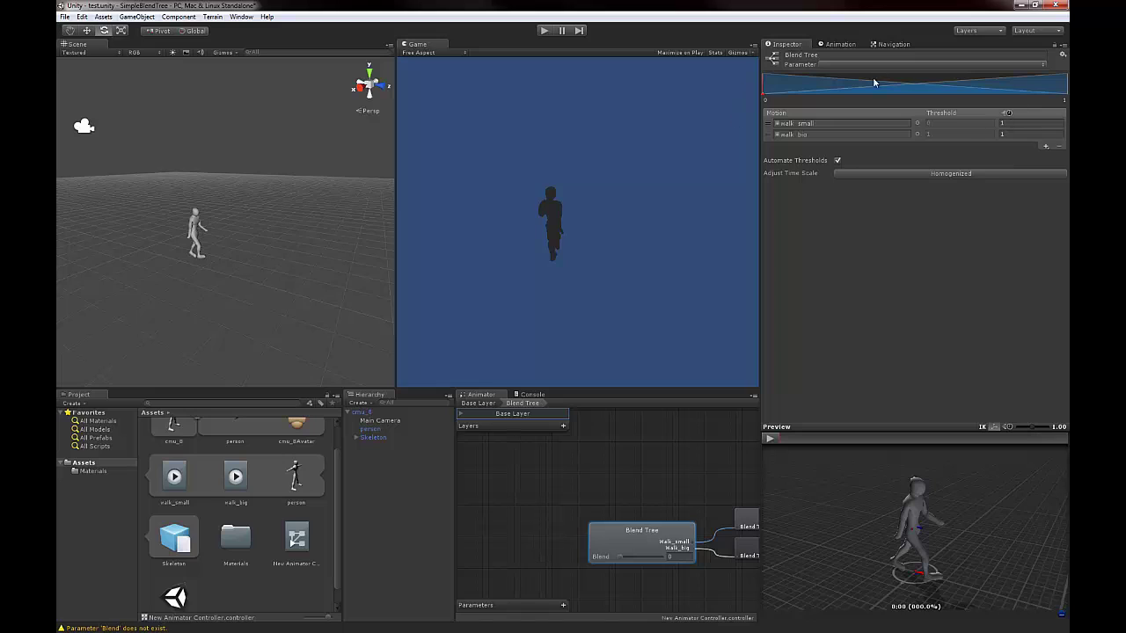
Add a float parameter named speed to the animator controller
left_click(477, 583)
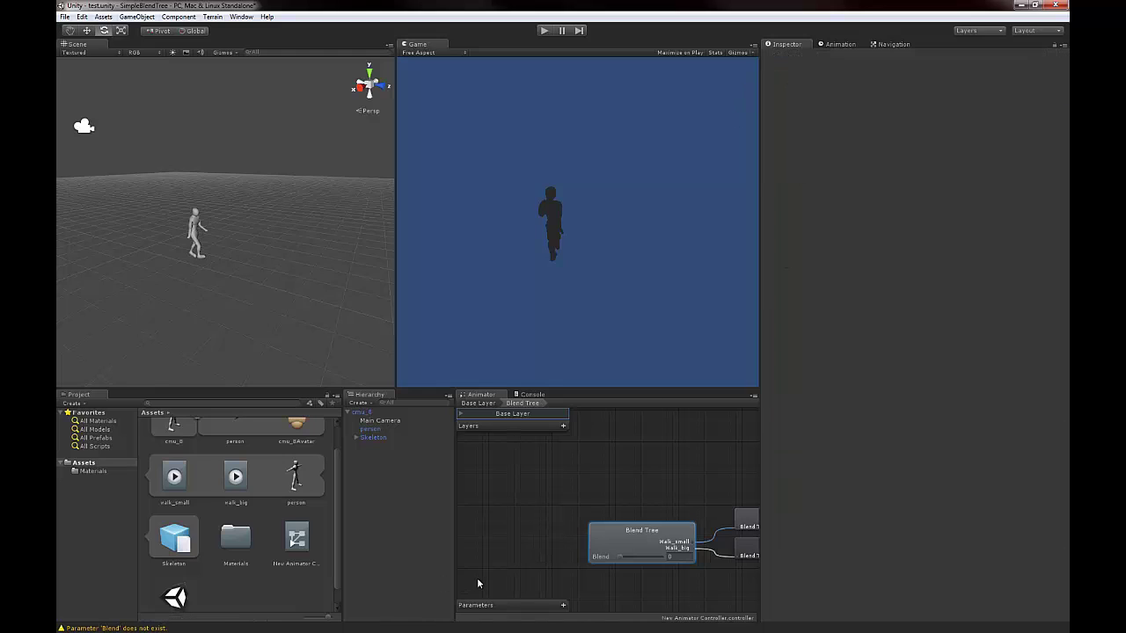
left_click(563, 605)
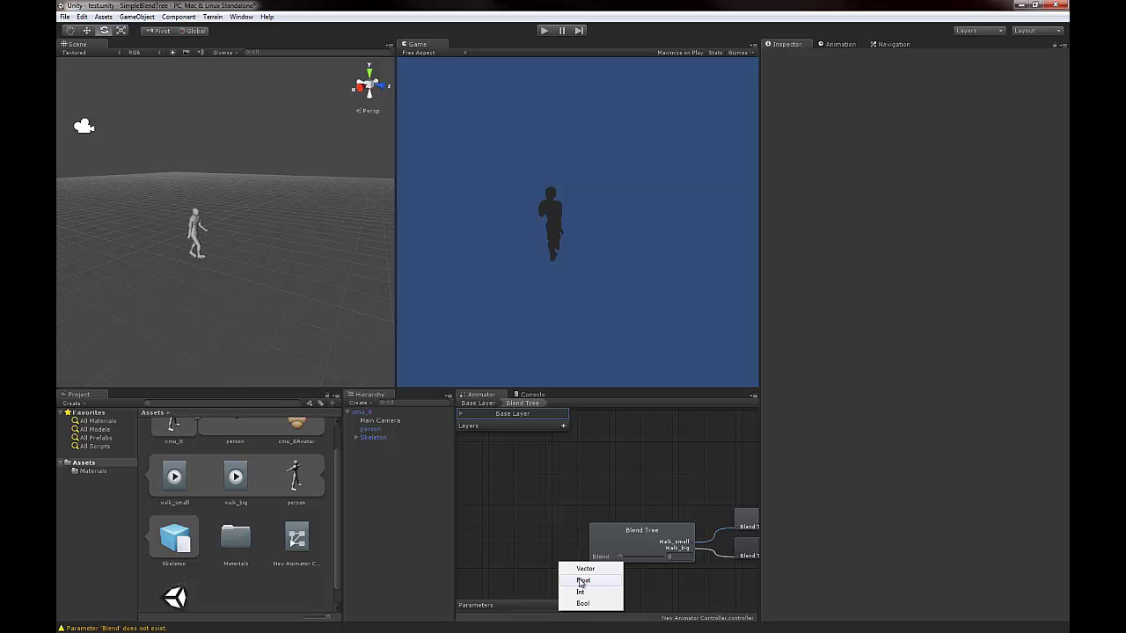
left_click(583, 581)
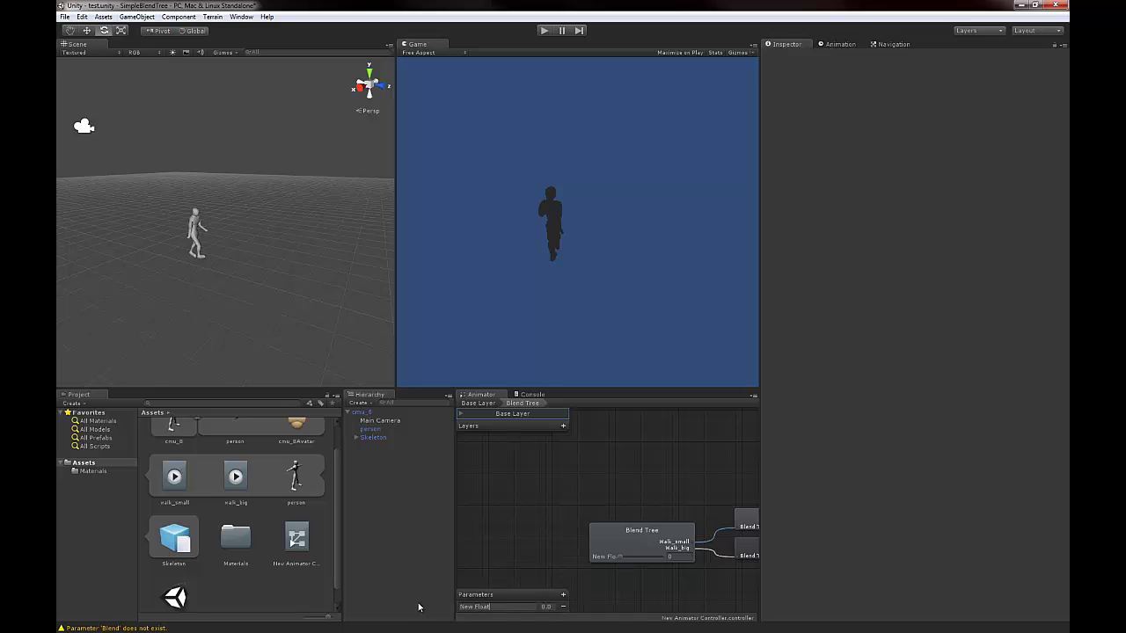
type("speed")
Check which parameter drives the Blend Tree node and examine the thresholds of its walk_small and walk_big motions
left_click(658, 521)
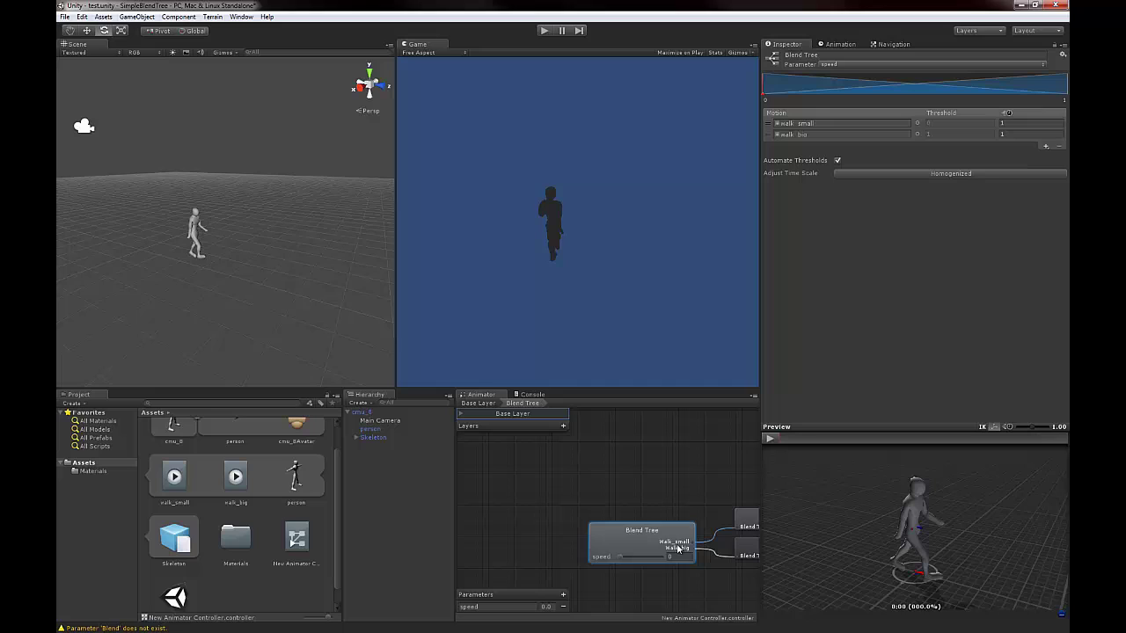
left_click(837, 65)
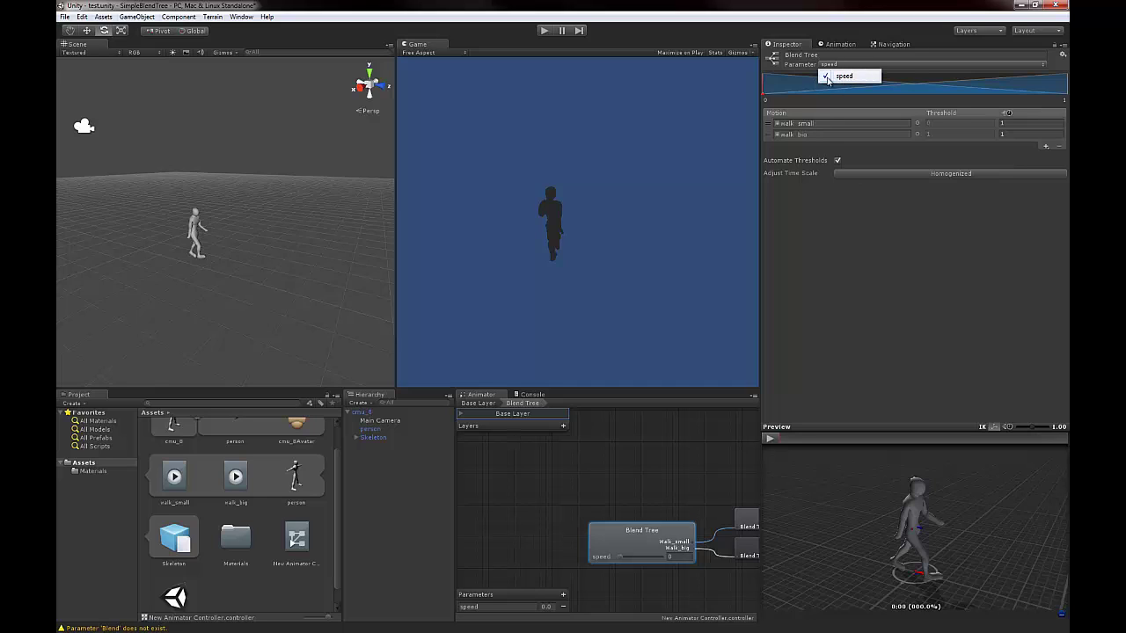
left_click(884, 242)
left_click(947, 124)
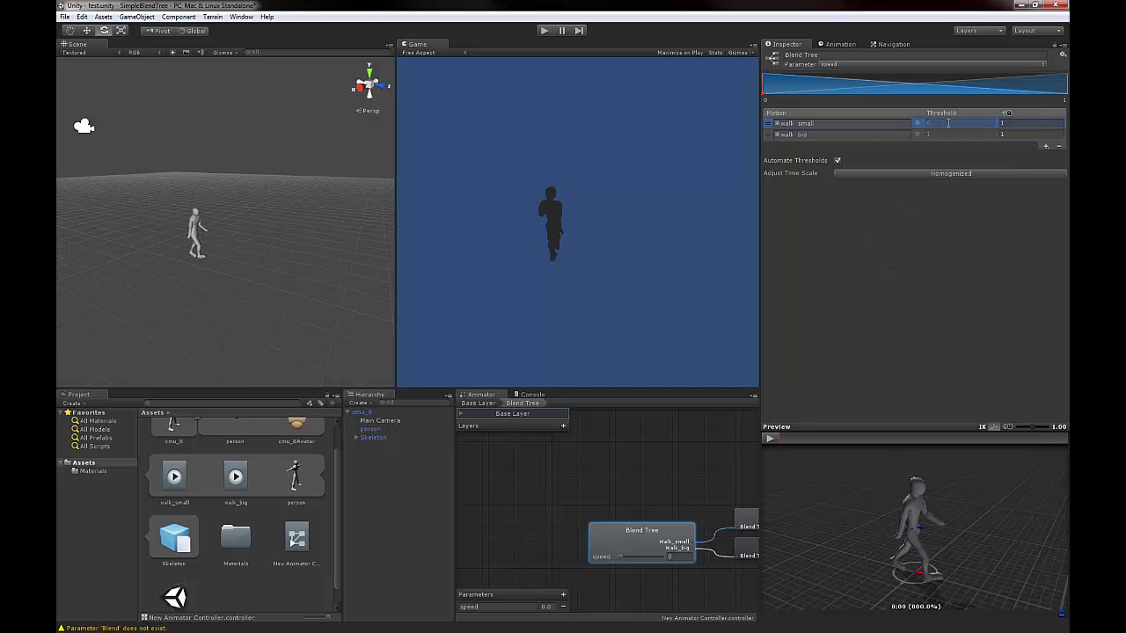
key("Tab")
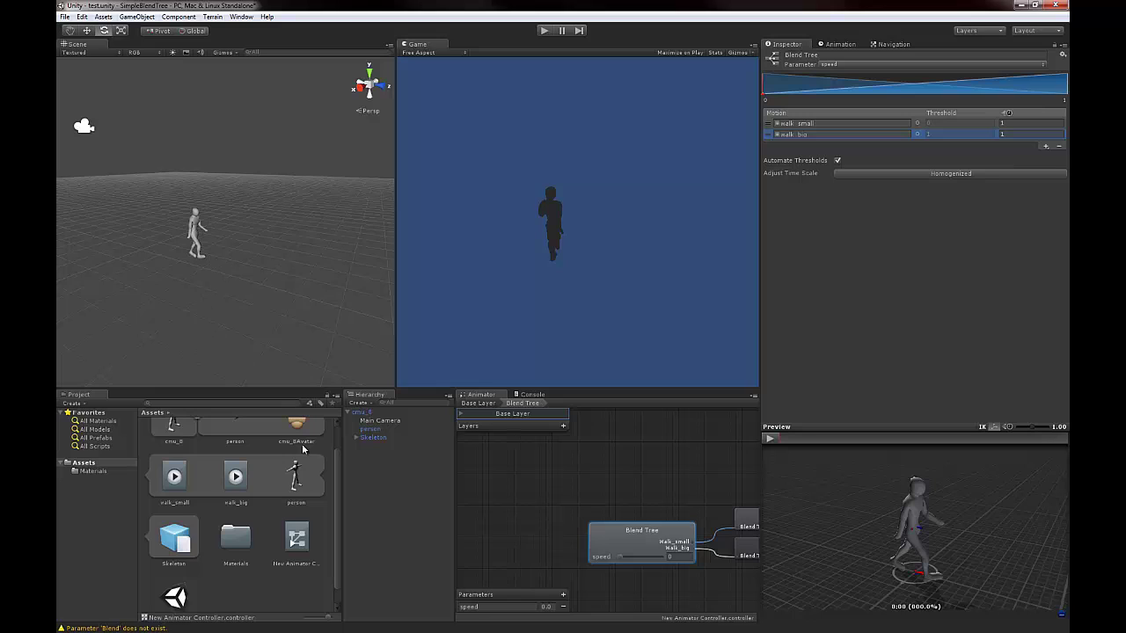
Create a new Java Script component named Player on the cmu_8 character
left_click(389, 503)
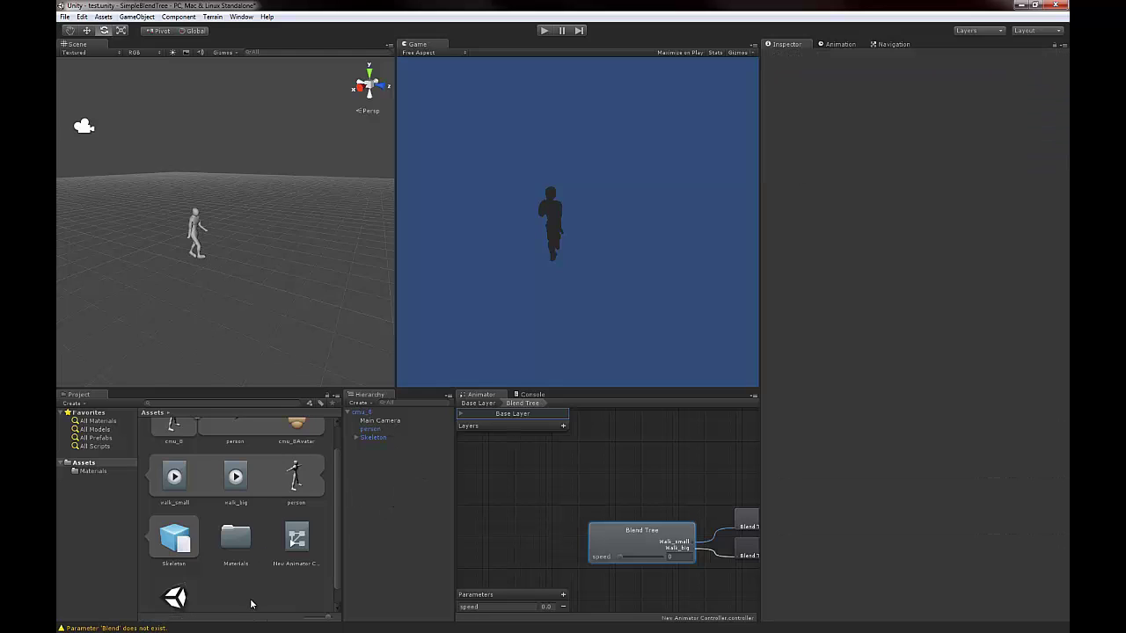
left_click(193, 223)
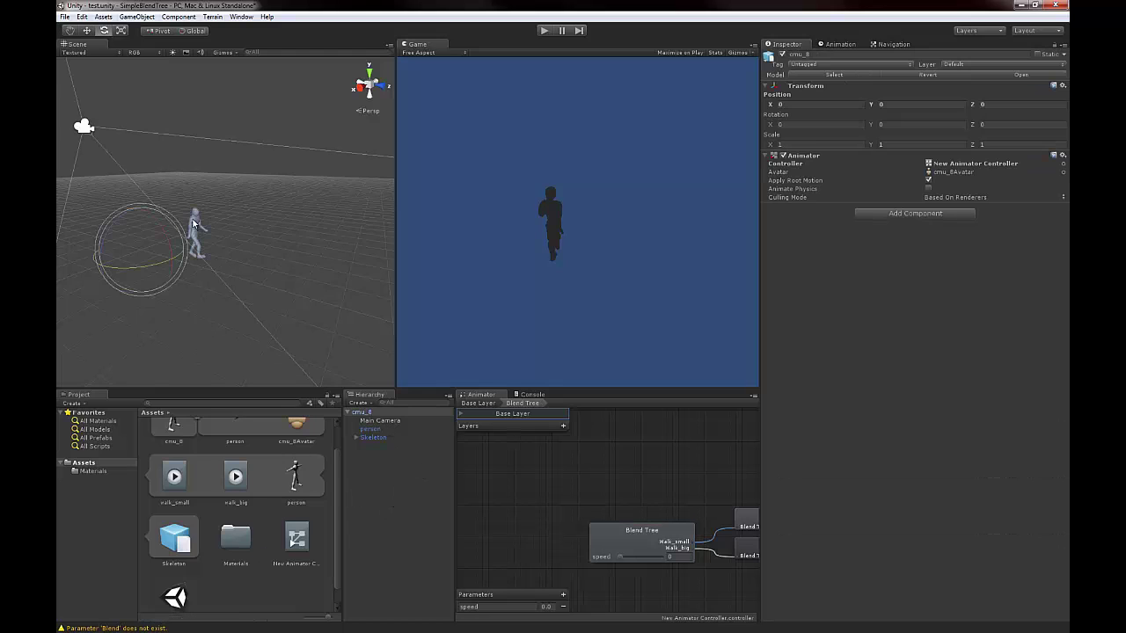
left_click(930, 215)
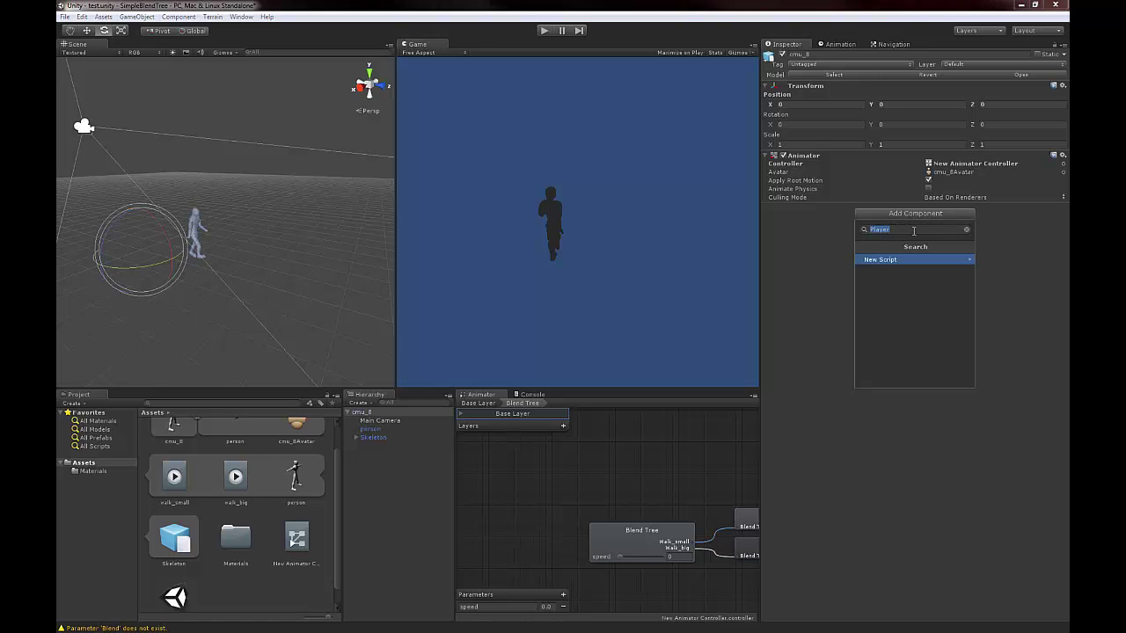
left_click(911, 230)
left_click(910, 263)
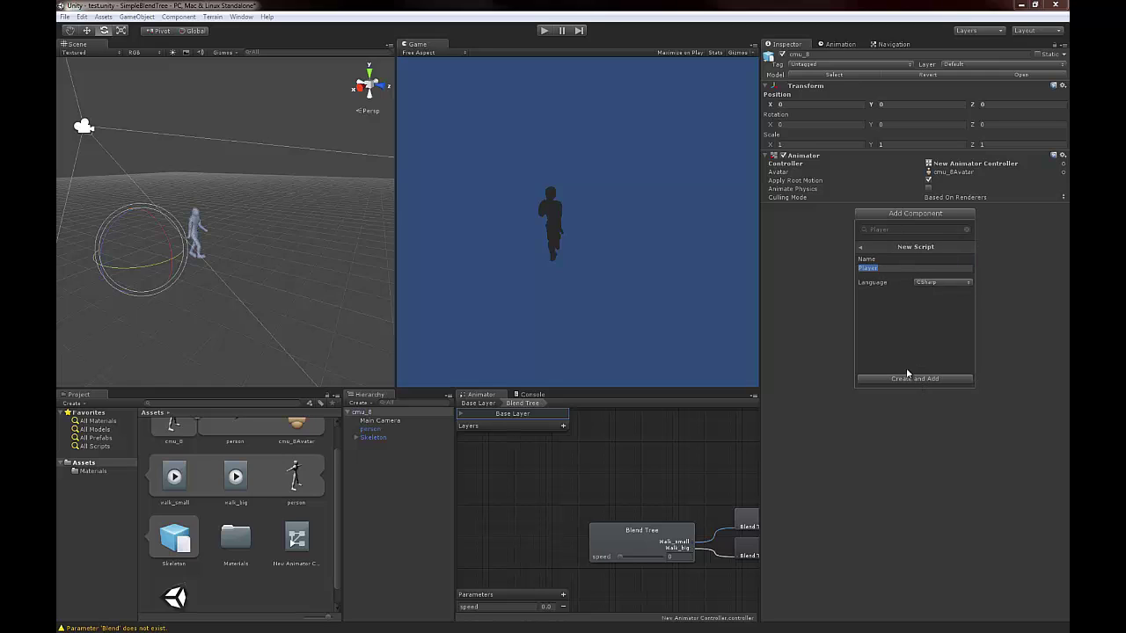
left_click(946, 282)
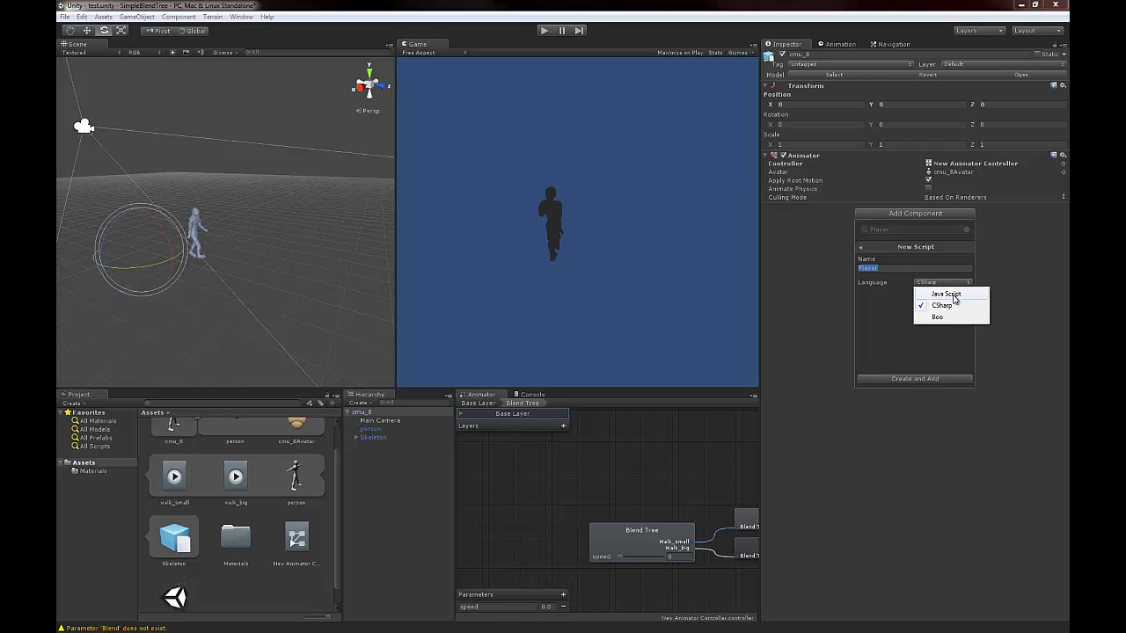
left_click(954, 297)
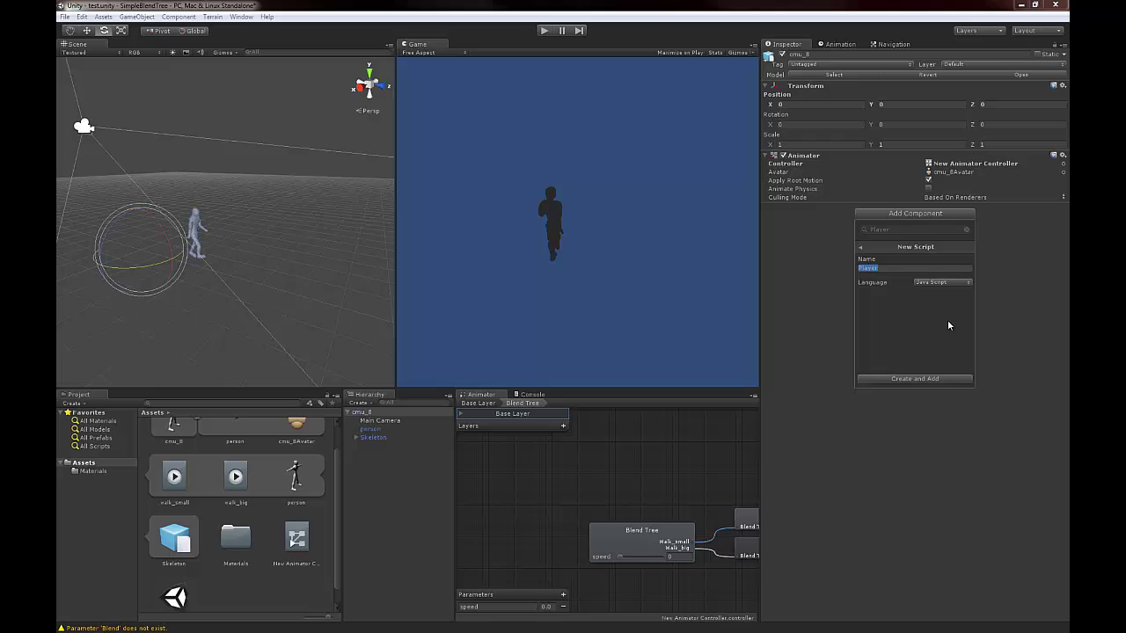
left_click(913, 378)
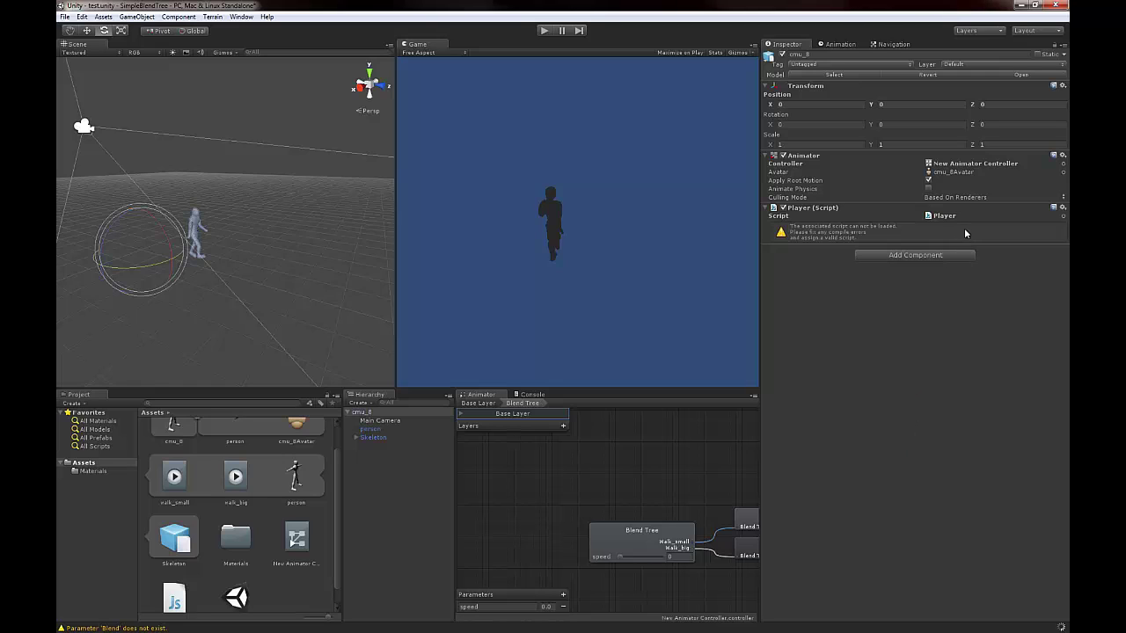
Open the Player script in MonoDevelop and restore its window to a smaller size over Unity
left_click(947, 216)
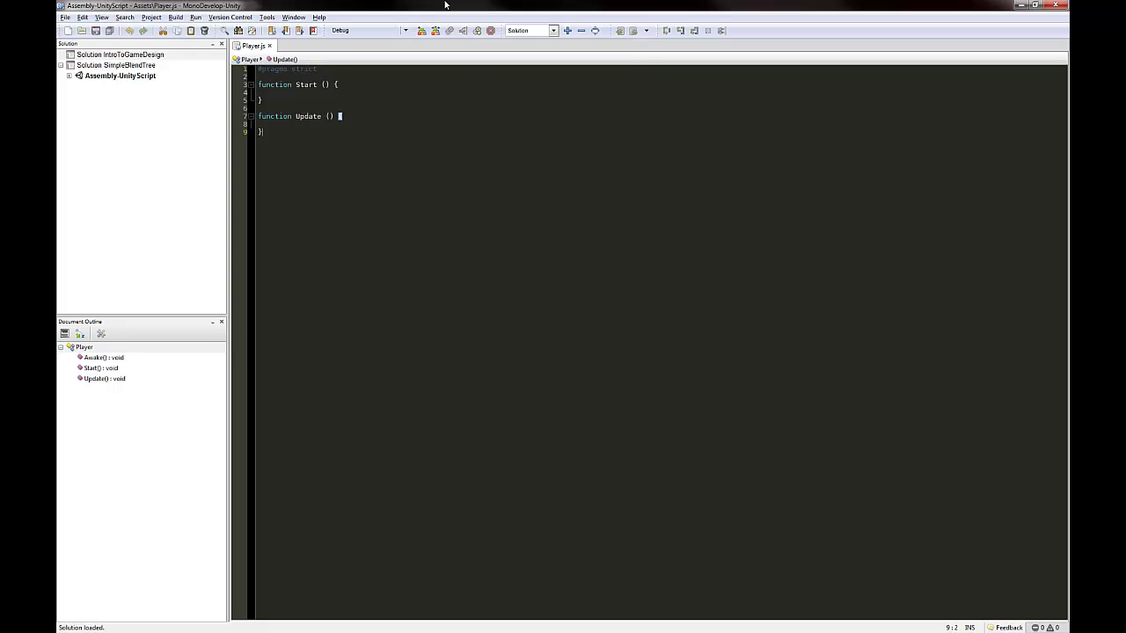
left_click_drag(445, 4, 603, 71)
left_click(606, 176)
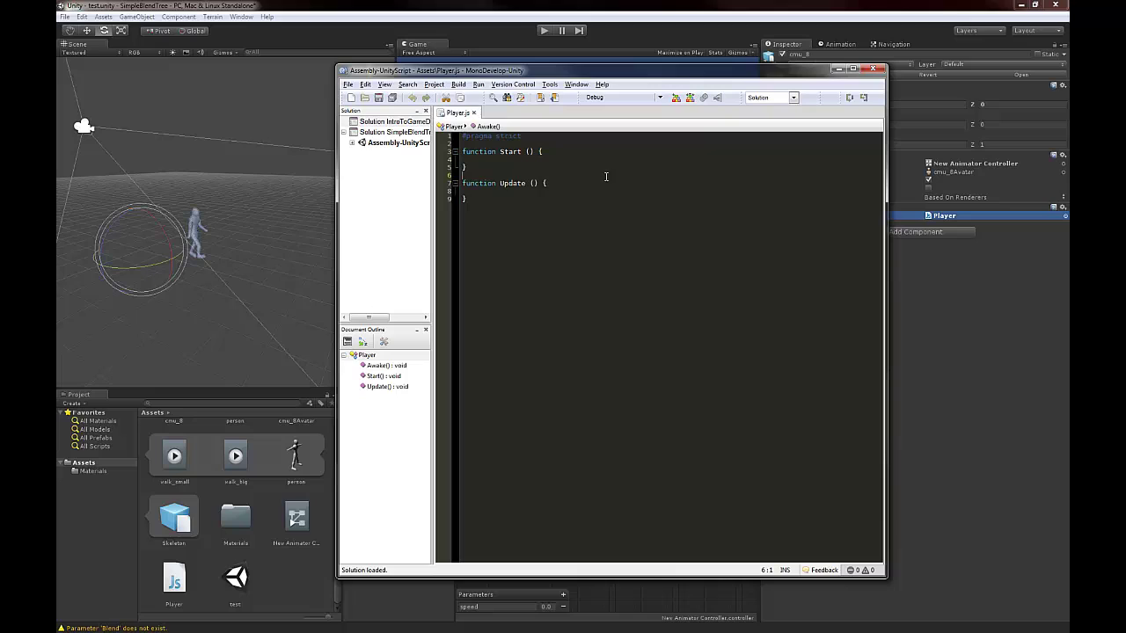
Declare the variable "var animator:Animator;" between the #pragma strict line and the Start function
left_click(568, 135)
key("Return")
key("Return")
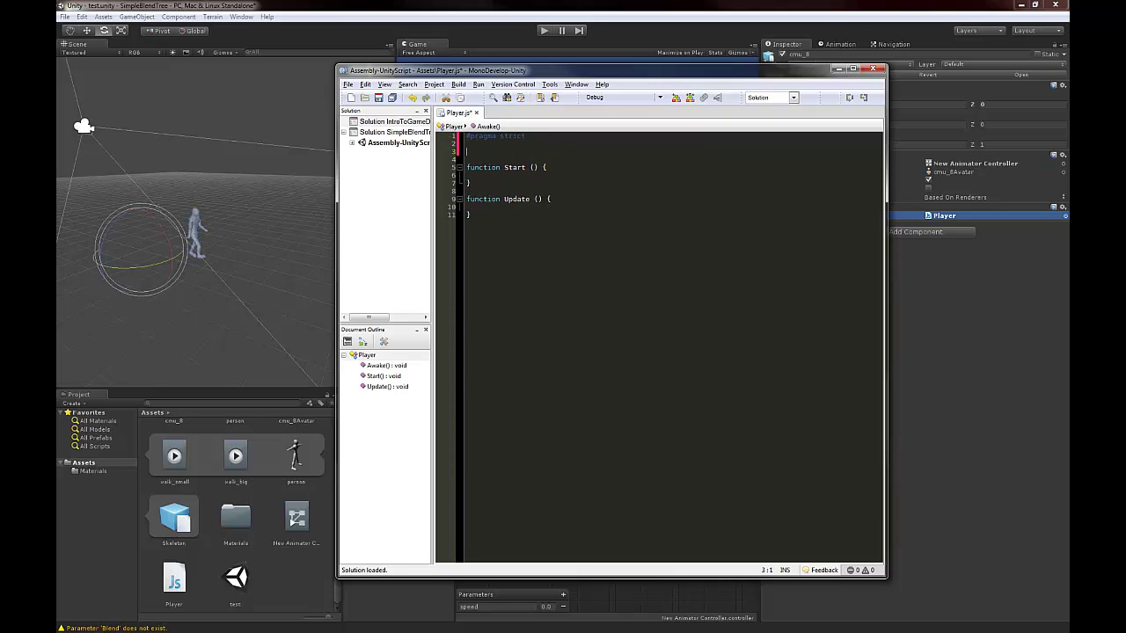
type("var")
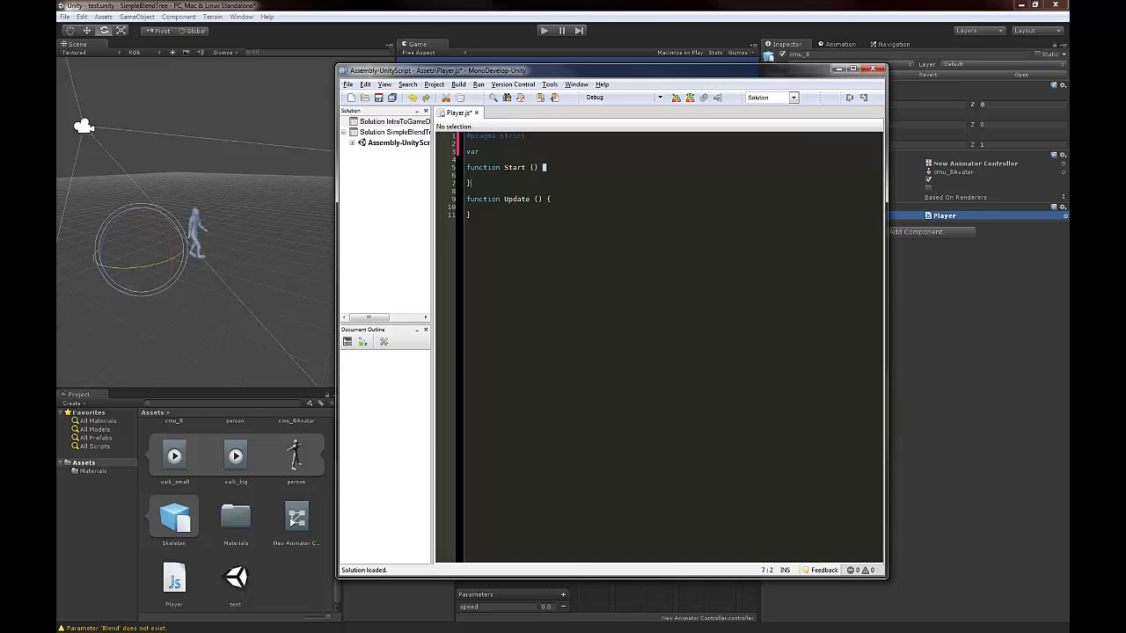
left_click(482, 151)
type("animator")
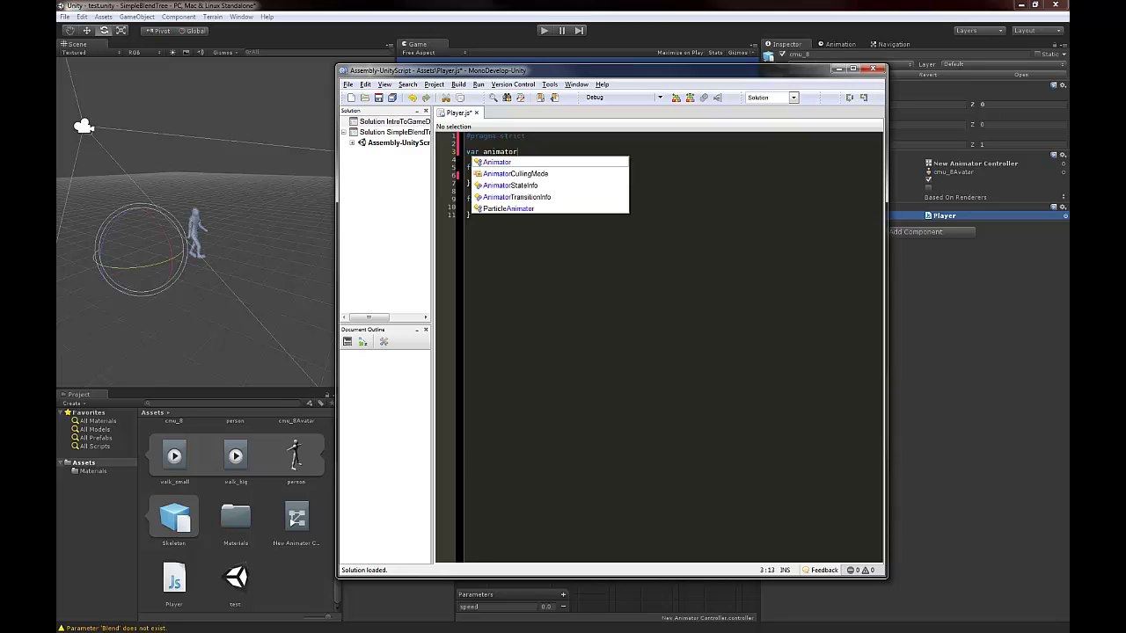
type(":a")
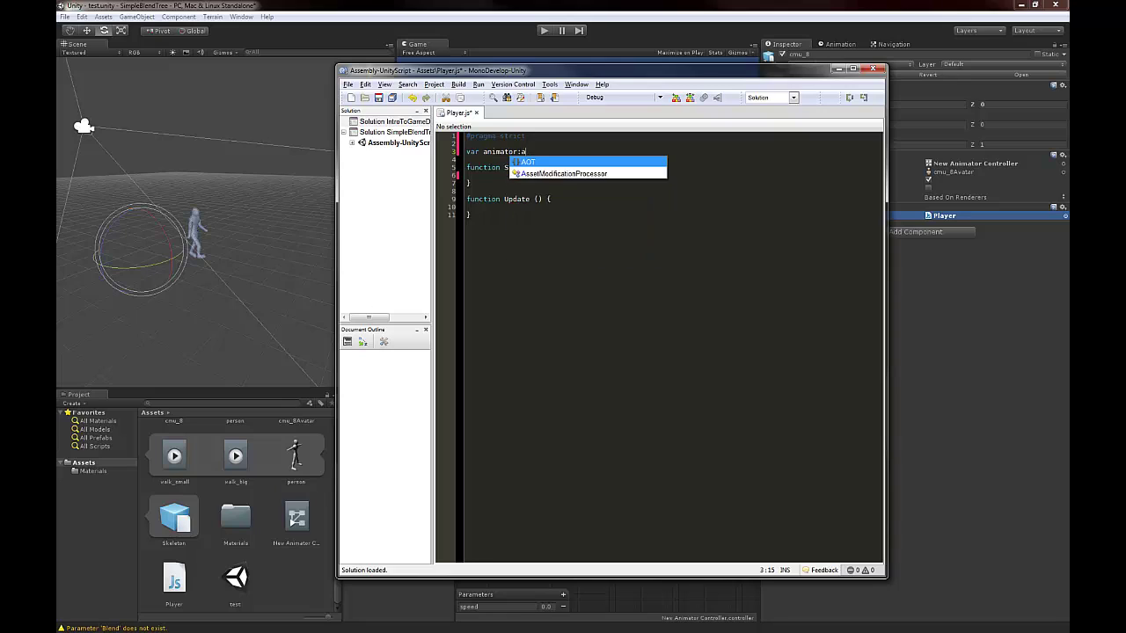
key("BackSpace")
type("Anima")
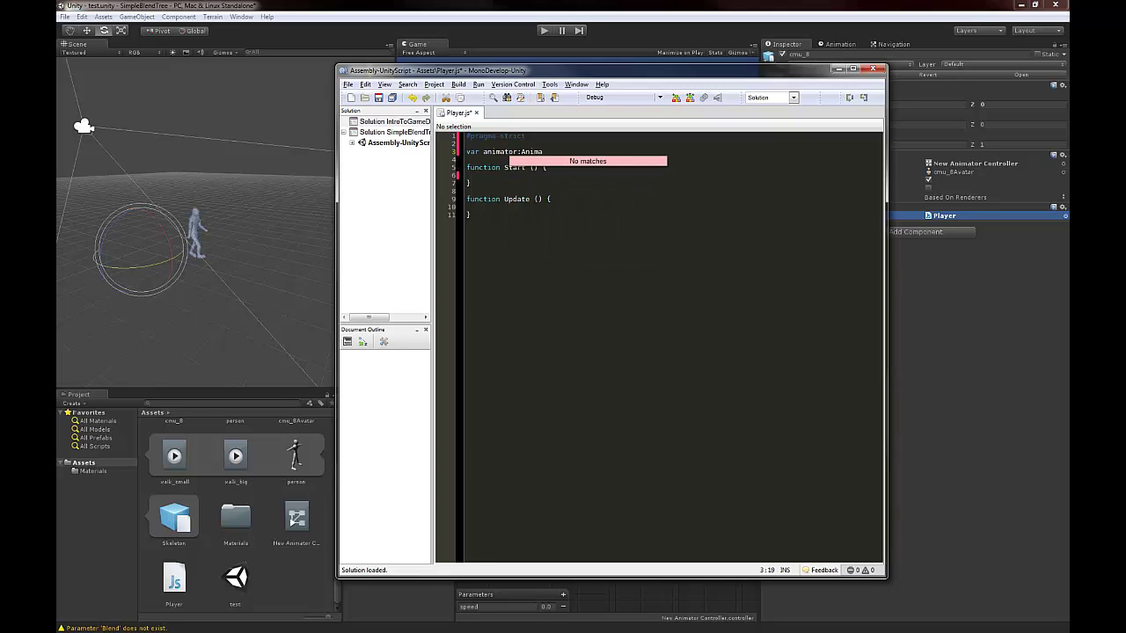
key("BackSpace")
key("BackSpace")
key("BackSpace")
key("BackSpace")
key("BackSpace")
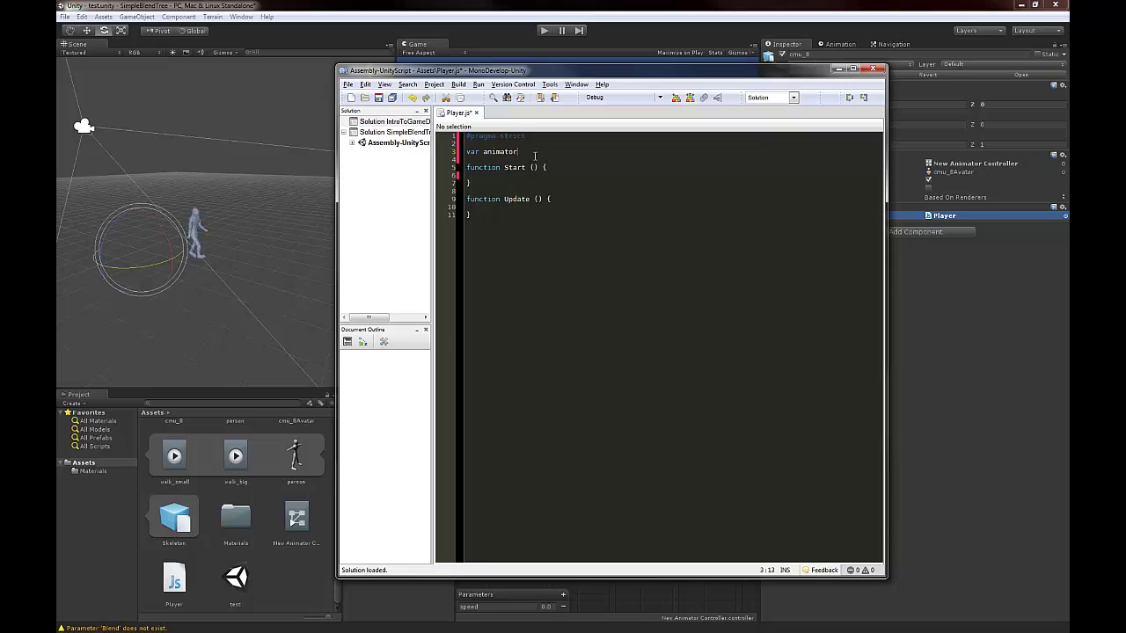
type(":Animator;")
Write "animator = GetComponent(Animator);" inside the Start function
left_click(470, 175)
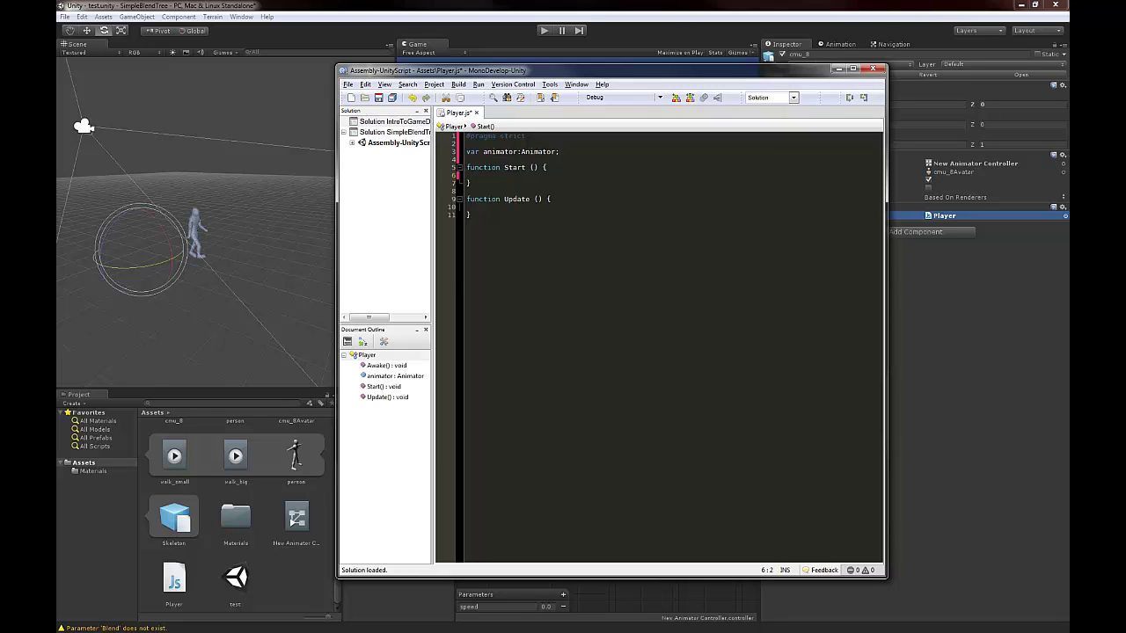
type("anima")
key("Return")
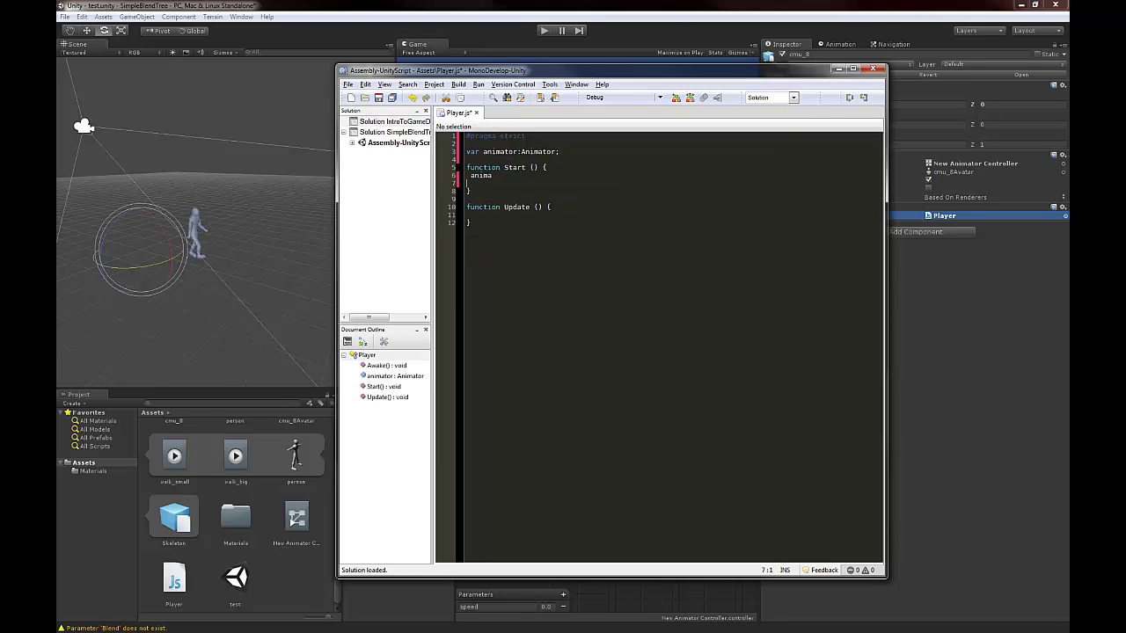
key("BackSpace")
type("tor = ")
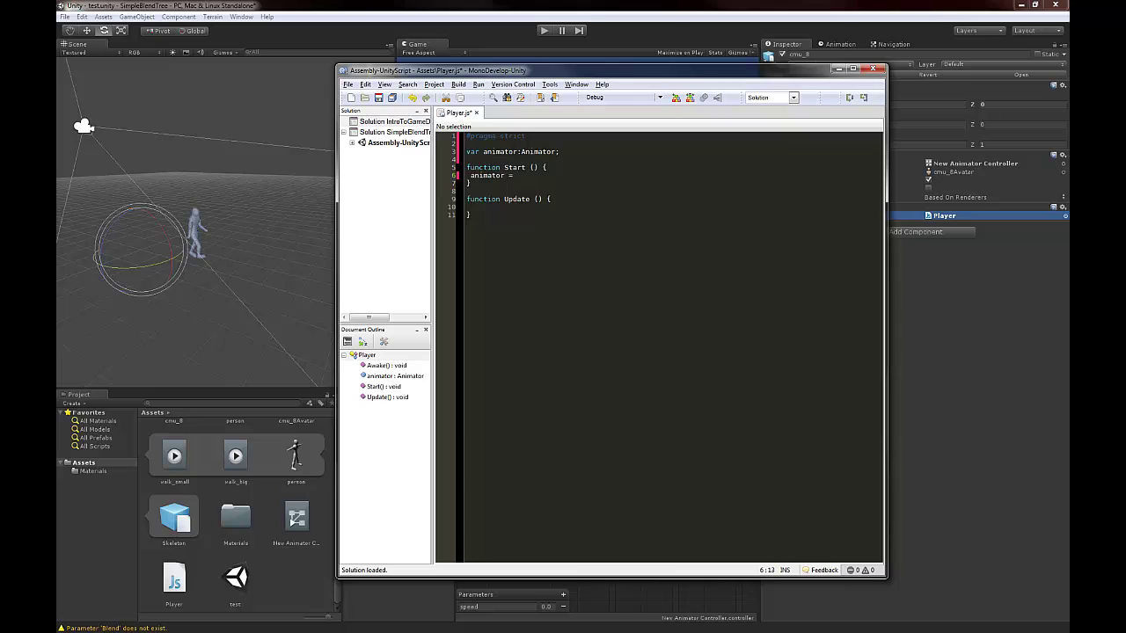
type("getc")
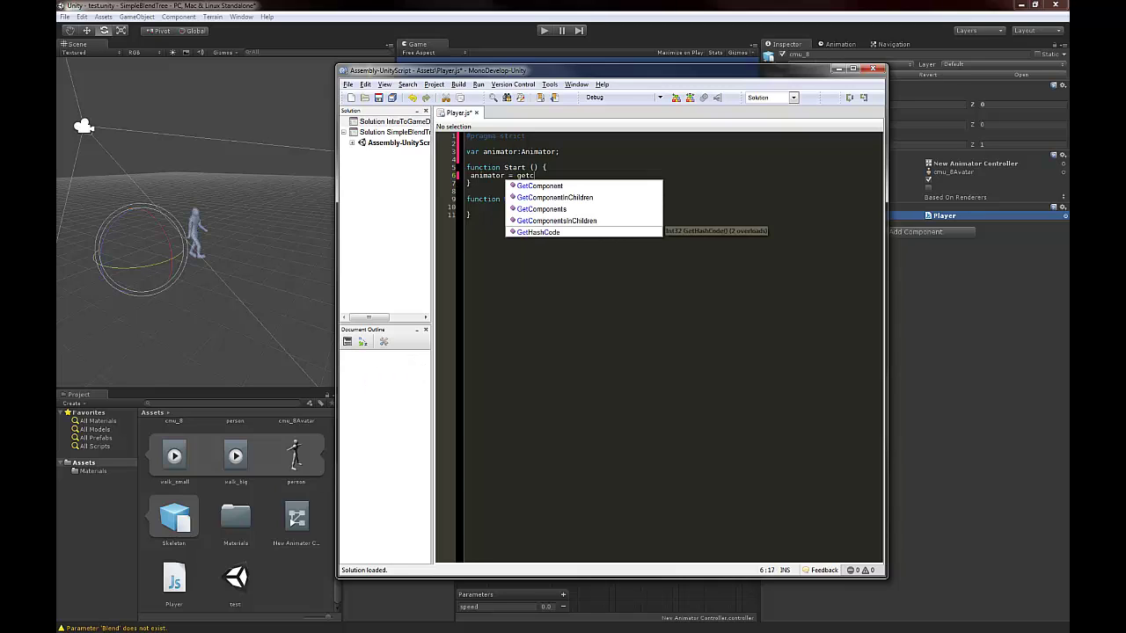
key("Up")
key("Up")
key("Up")
key("Up")
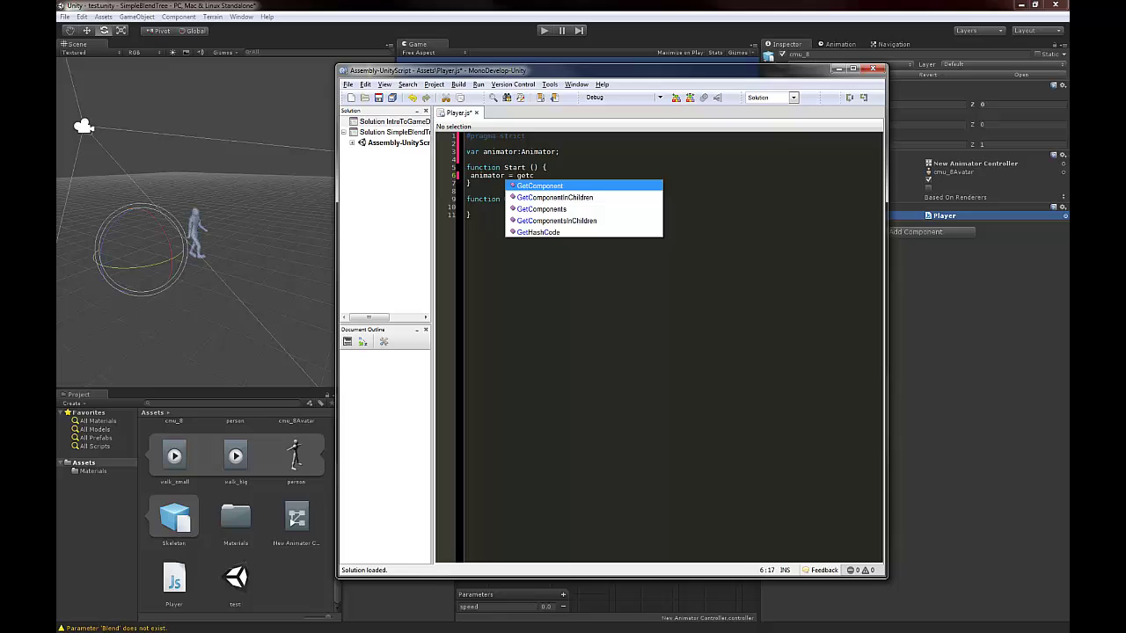
key("Return")
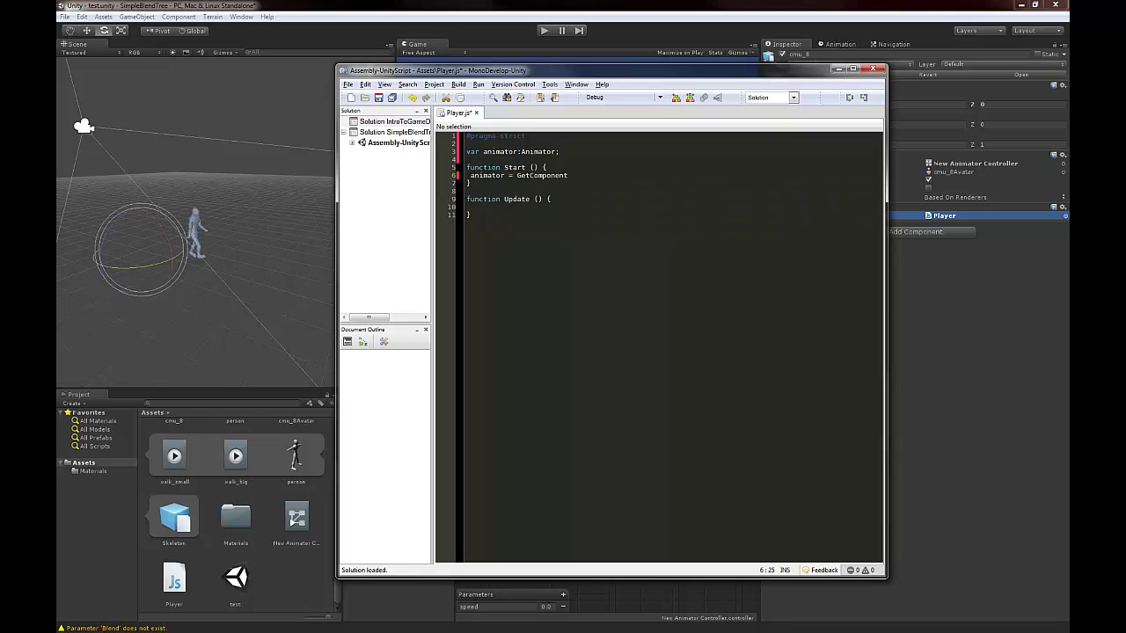
type("(")
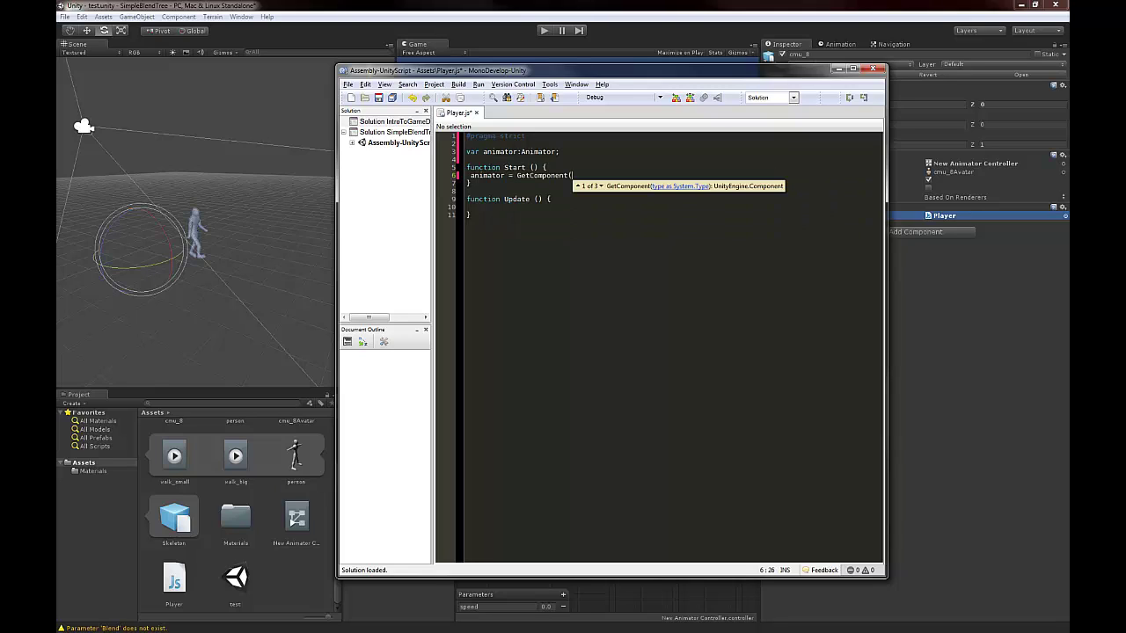
type(")")
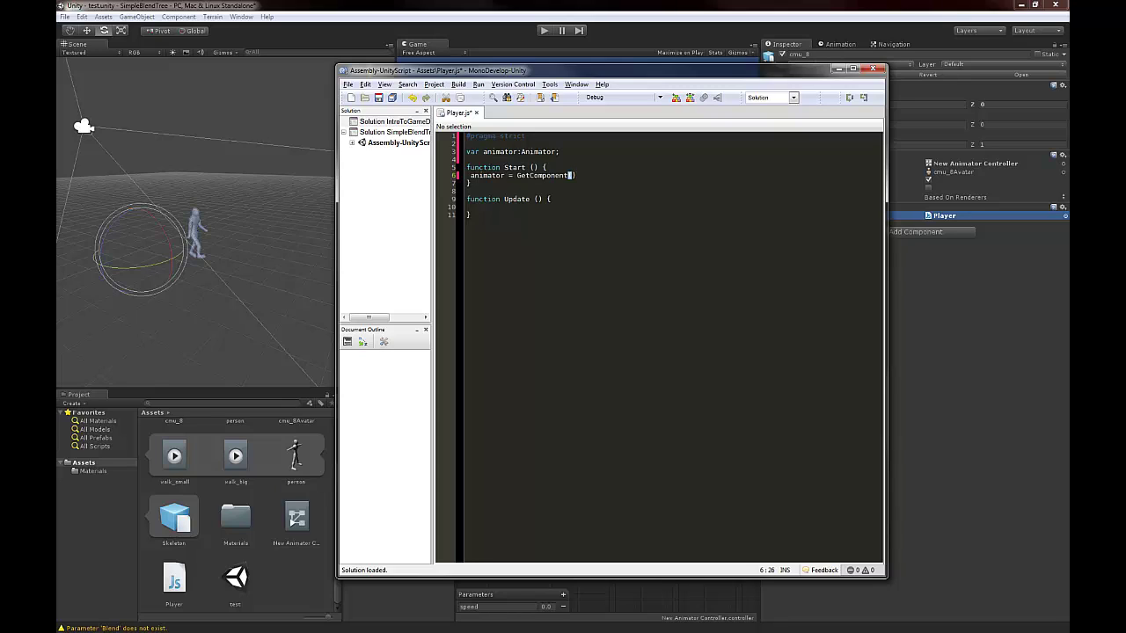
type("Anim")
key("Return")
key("End")
type(";")
Indent the GetComponent line in Start by one tab and save the Player script
key("Home")
key("Home")
key("Delete")
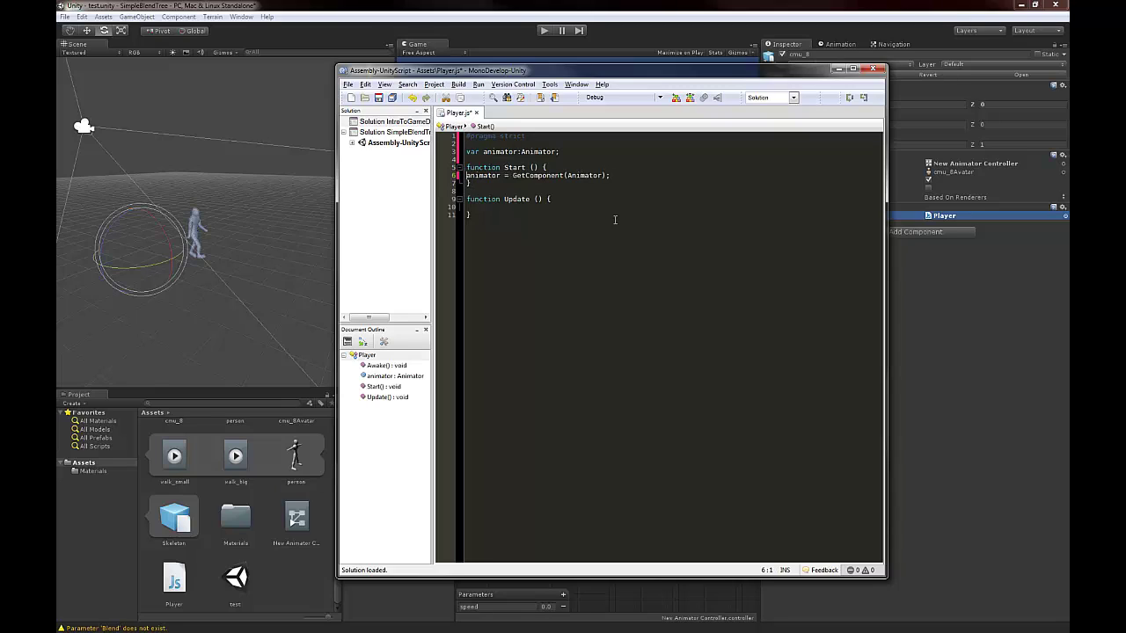
key("Tab")
left_click(528, 257)
key("ctrl+s")
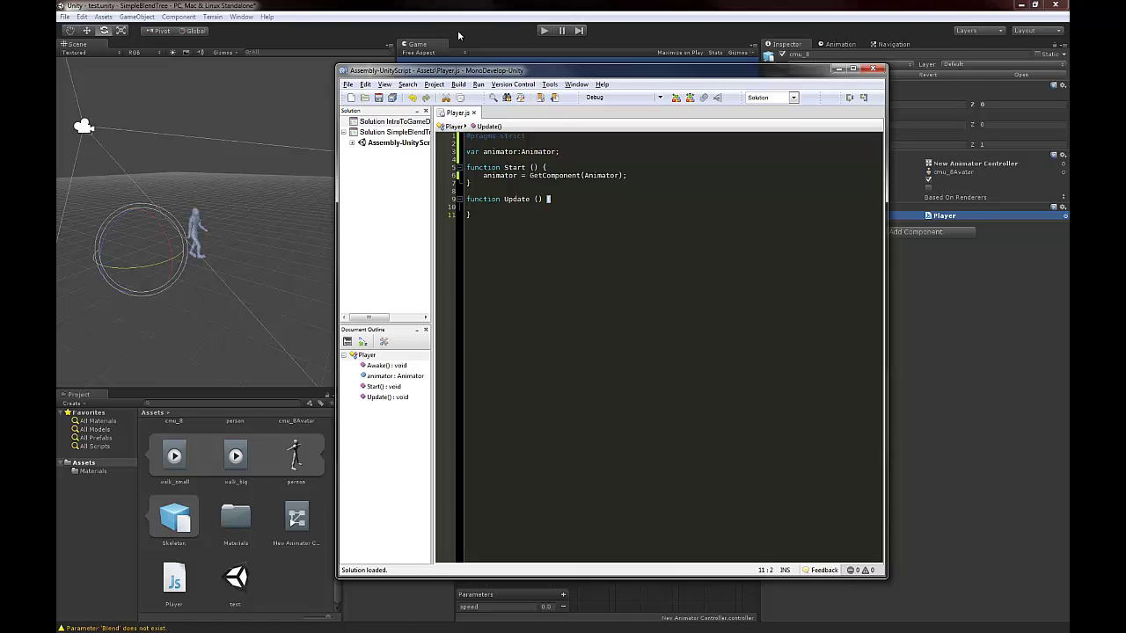
Move the script window aside, switch back to Unity and open the Console to review its messages
left_click_drag(540, 76, 669, 86)
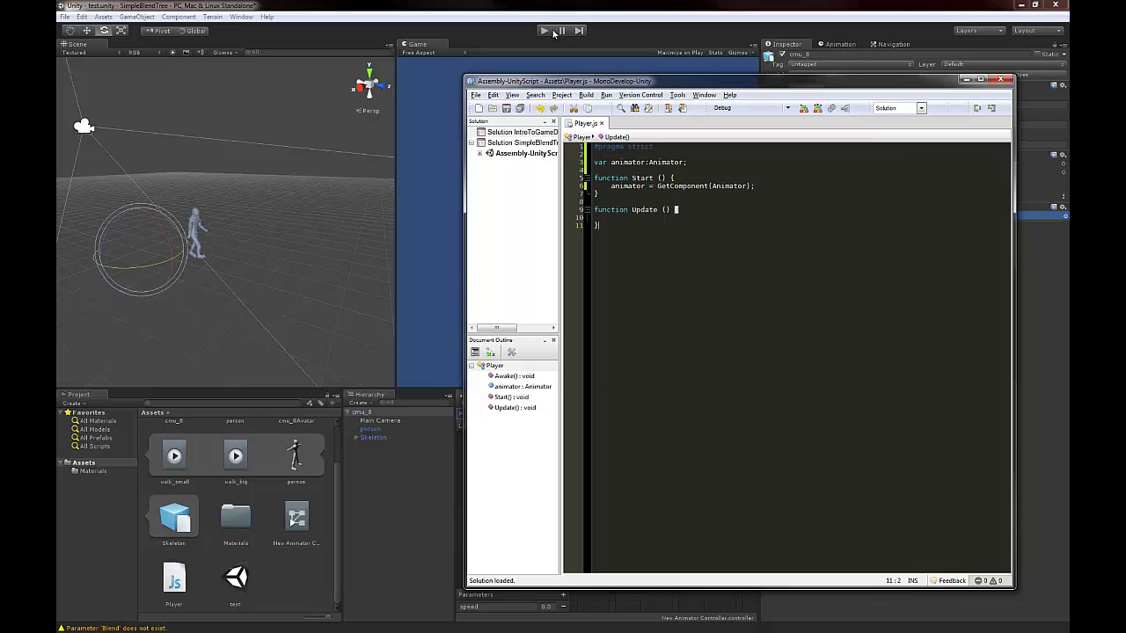
left_click(536, 39)
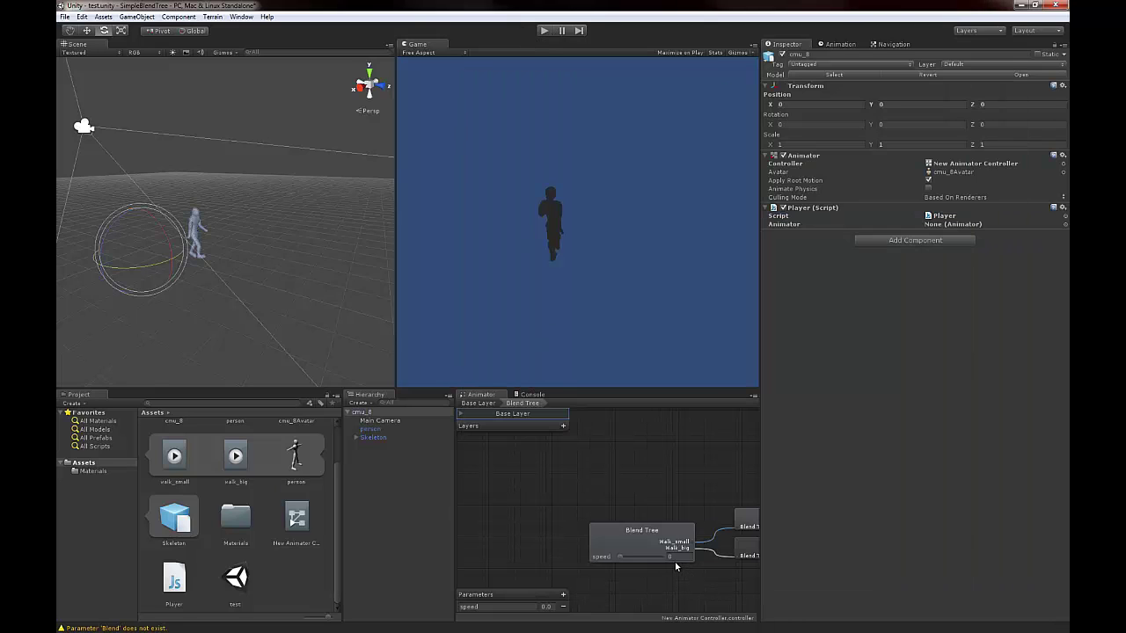
left_click(532, 394)
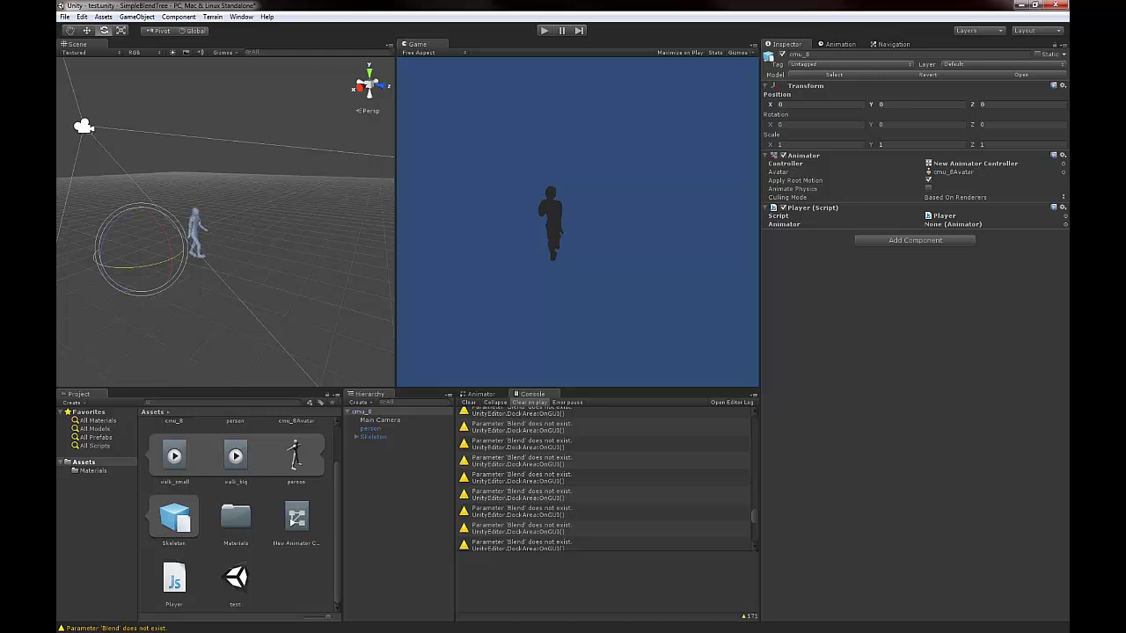
Switch to the Player script, add an OnGUI() function after Update, and begin a line with "animator" inside it
key("alt+Tab")
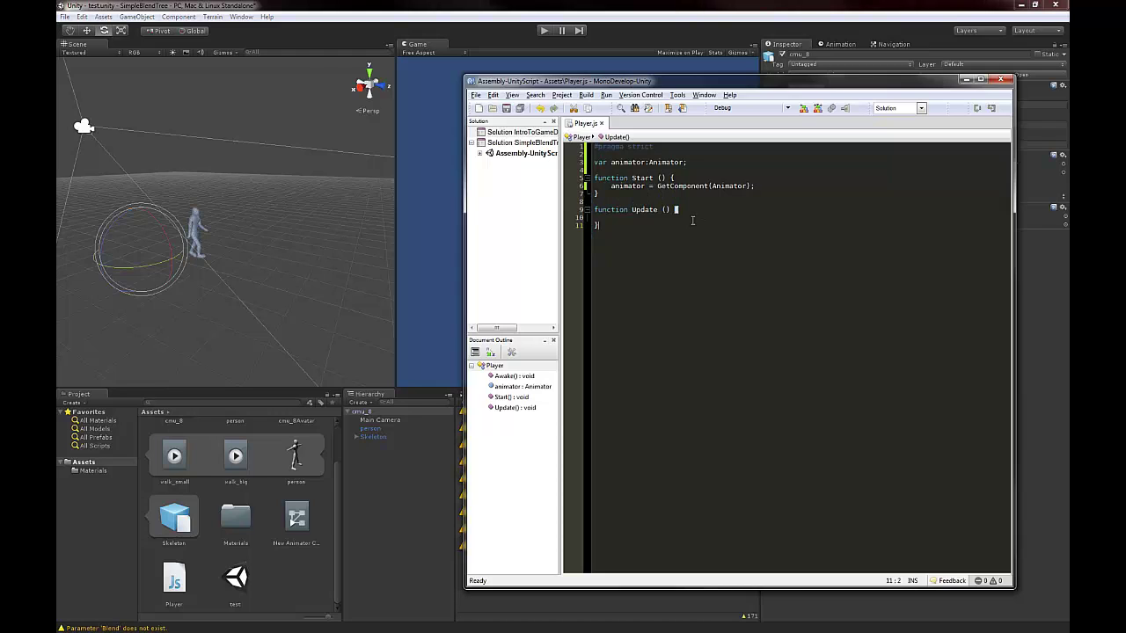
key("Return")
key("Return")
type("function ")
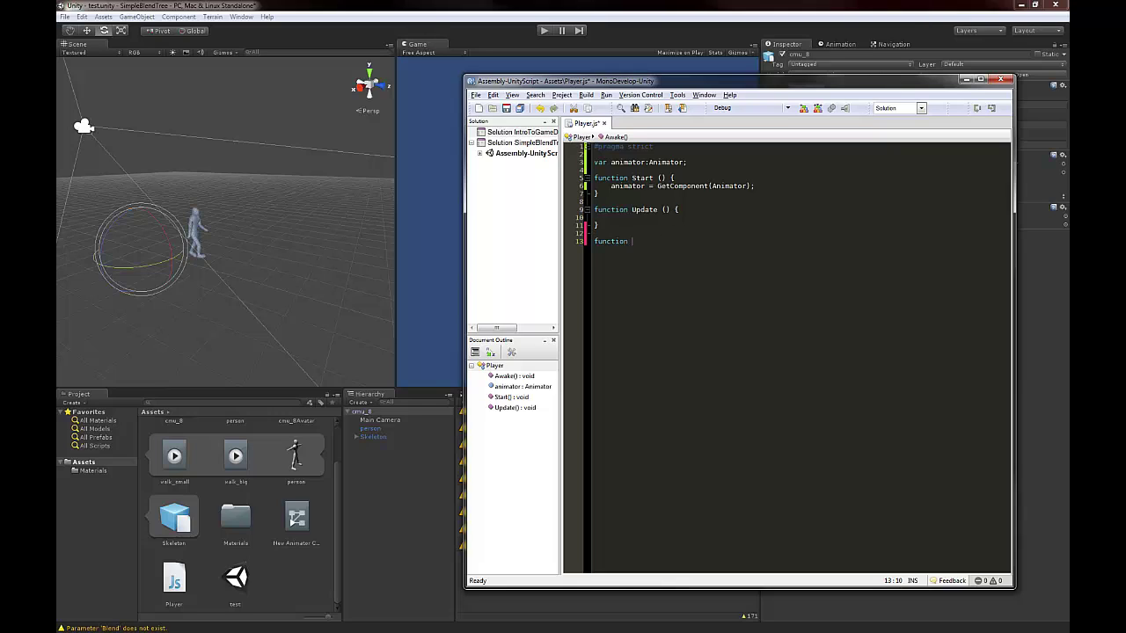
type("On")
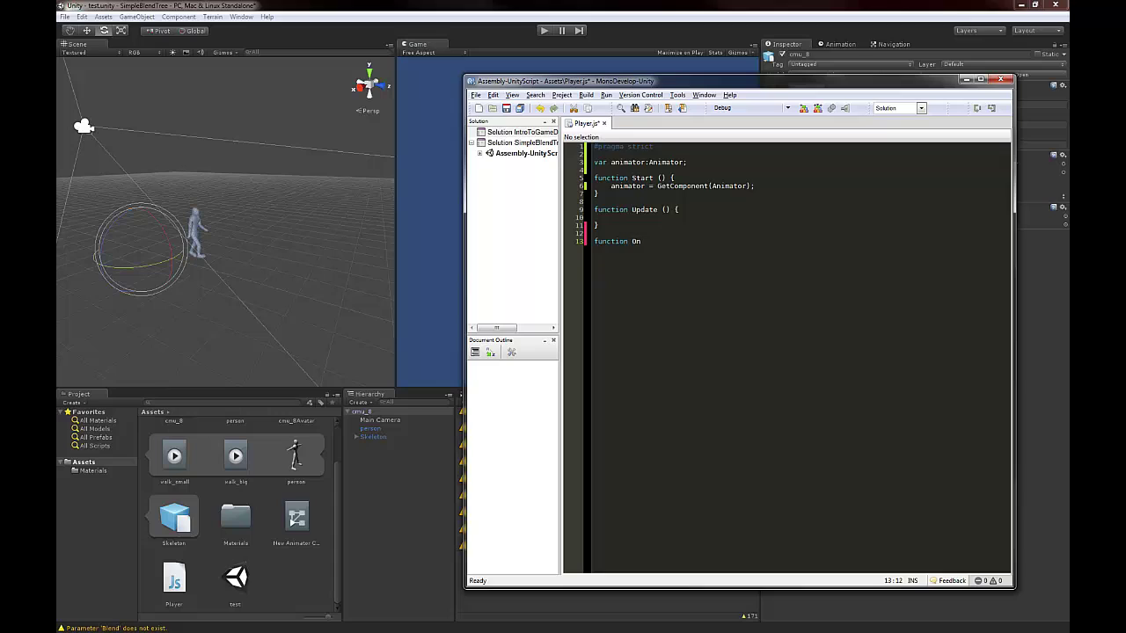
type("GUI() {")
key("Return")
key("Return")
key("Return")
key("Return")
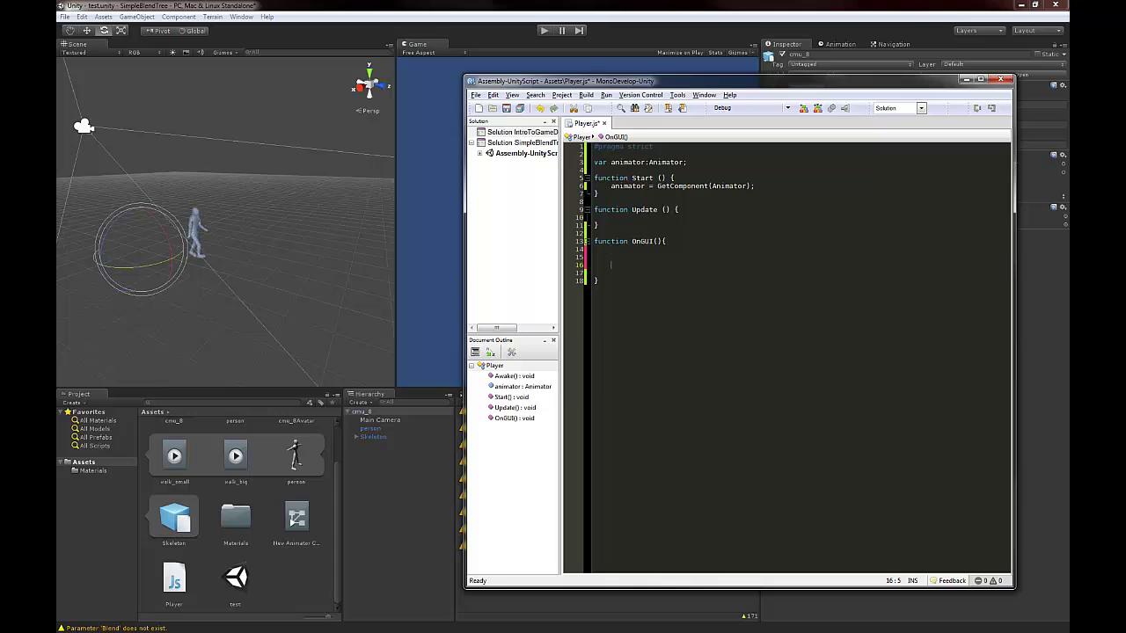
key("Up")
type("animator")
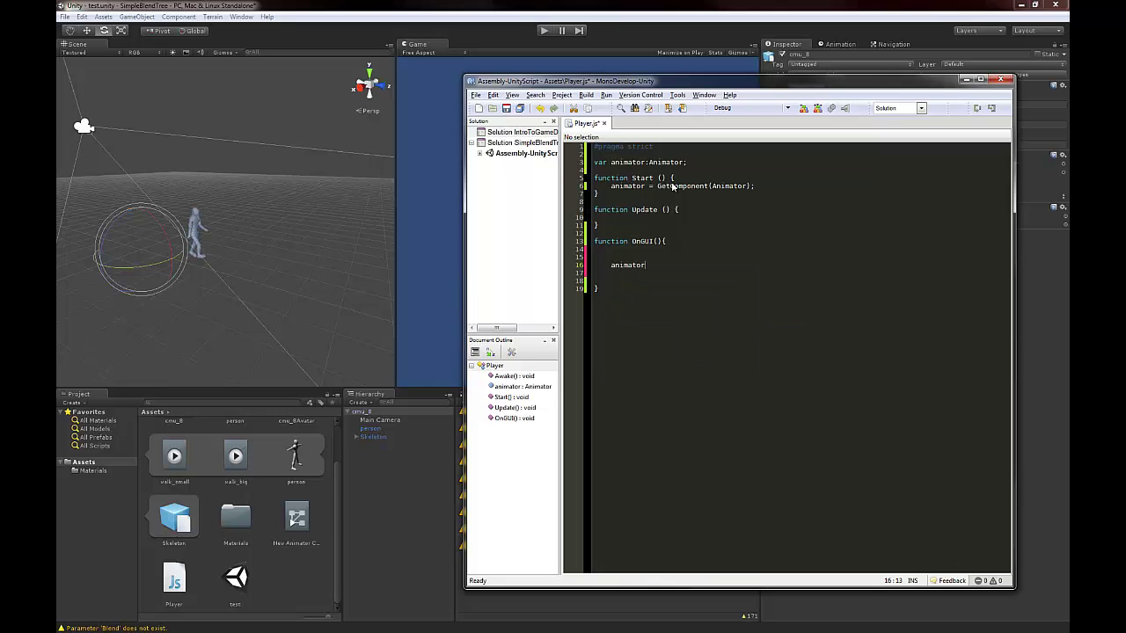
Move the script window aside and view the Animator's parameters and the parameter types that can be added
left_click_drag(640, 87, 857, 108)
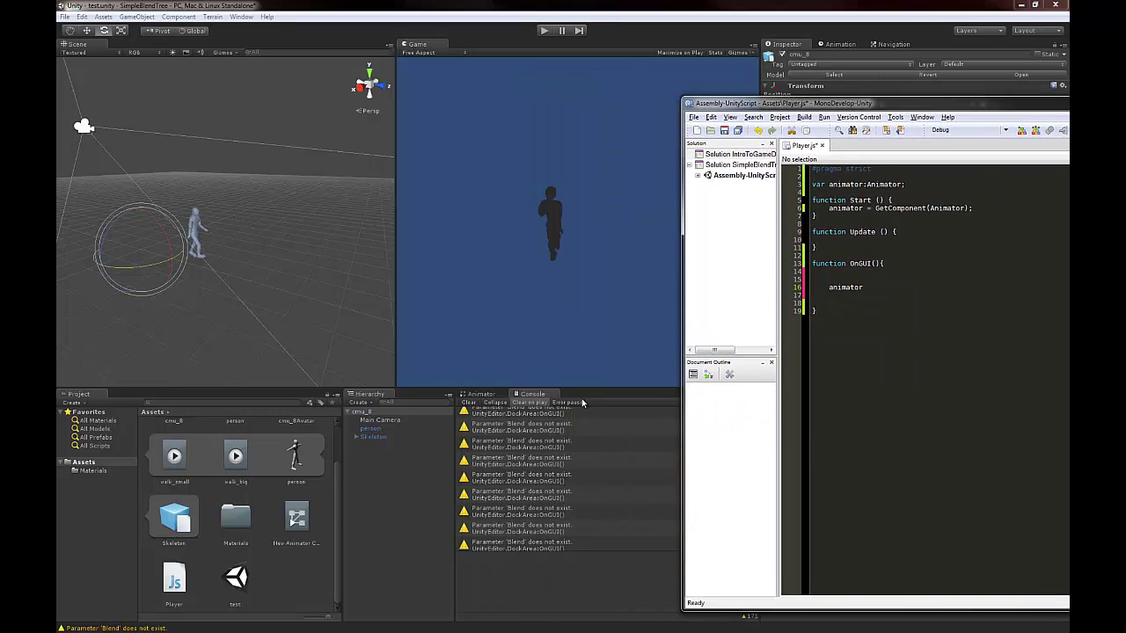
left_click(482, 395)
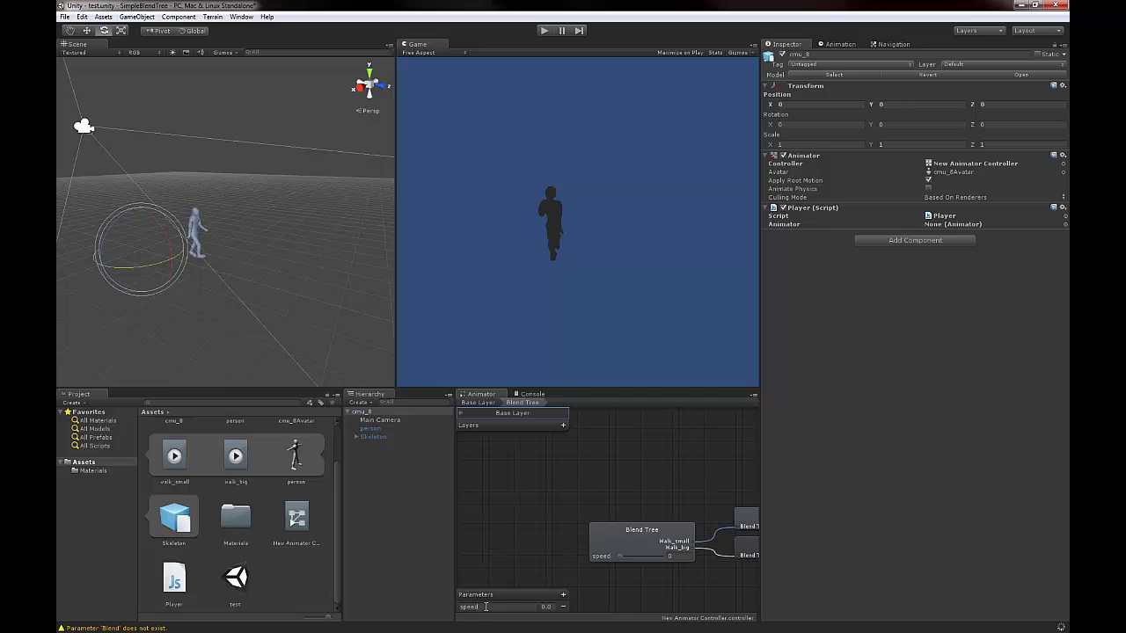
left_click(563, 594)
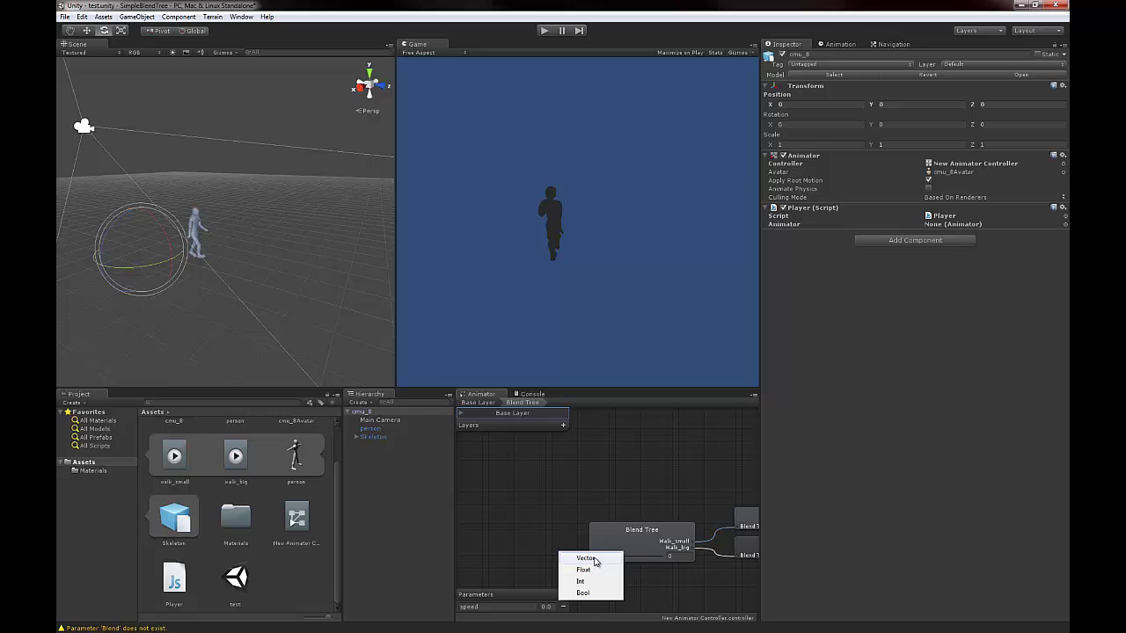
left_click(497, 531)
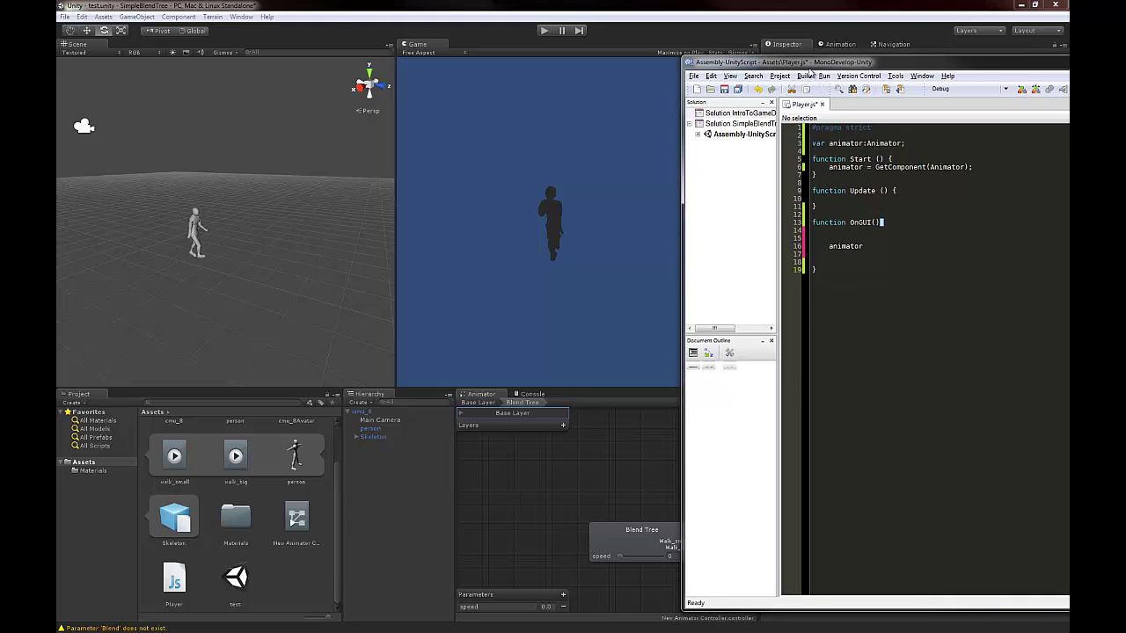
Bring the script window back, complete the OnGUI line as animator.GetFloat("speed"); and save the script
left_click_drag(809, 64, 434, 63)
left_click(518, 245)
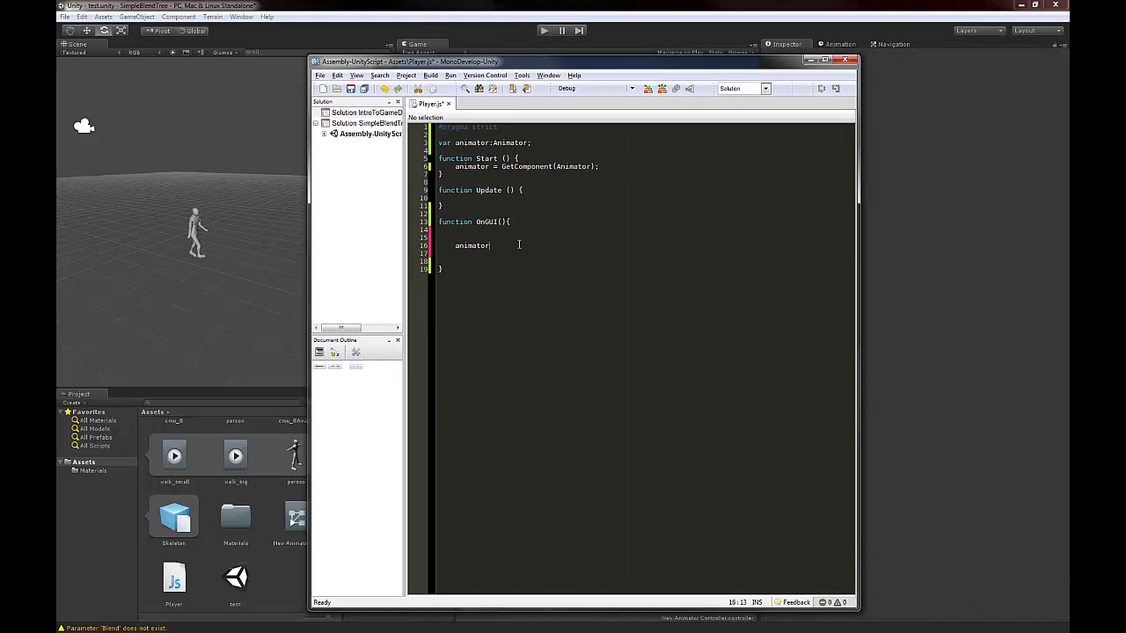
type(".get")
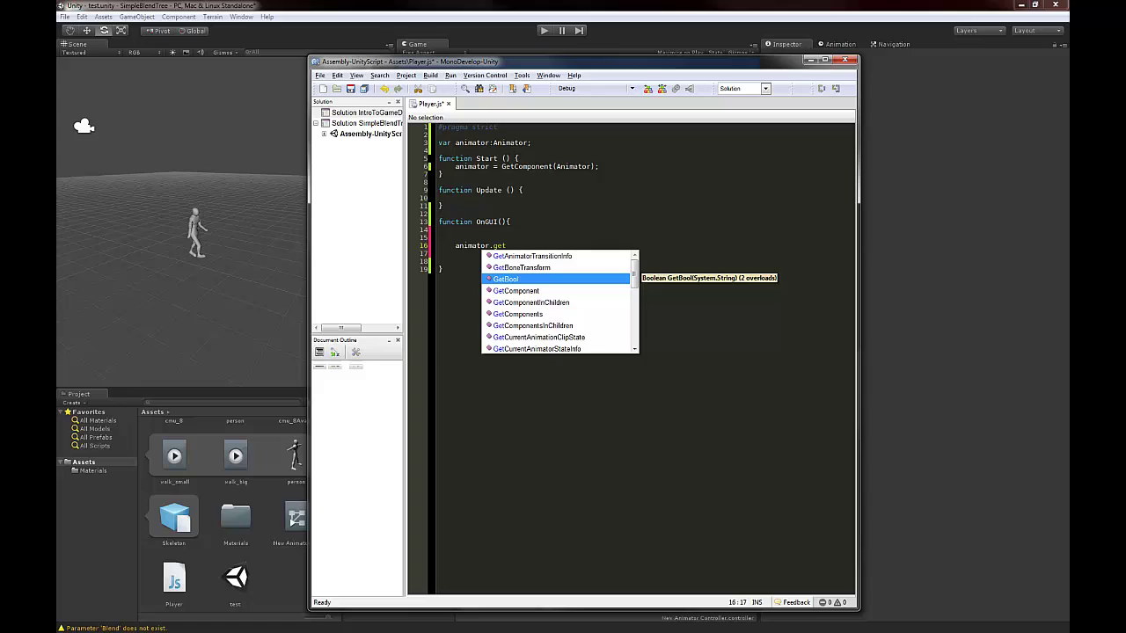
type("Float")
key("Return")
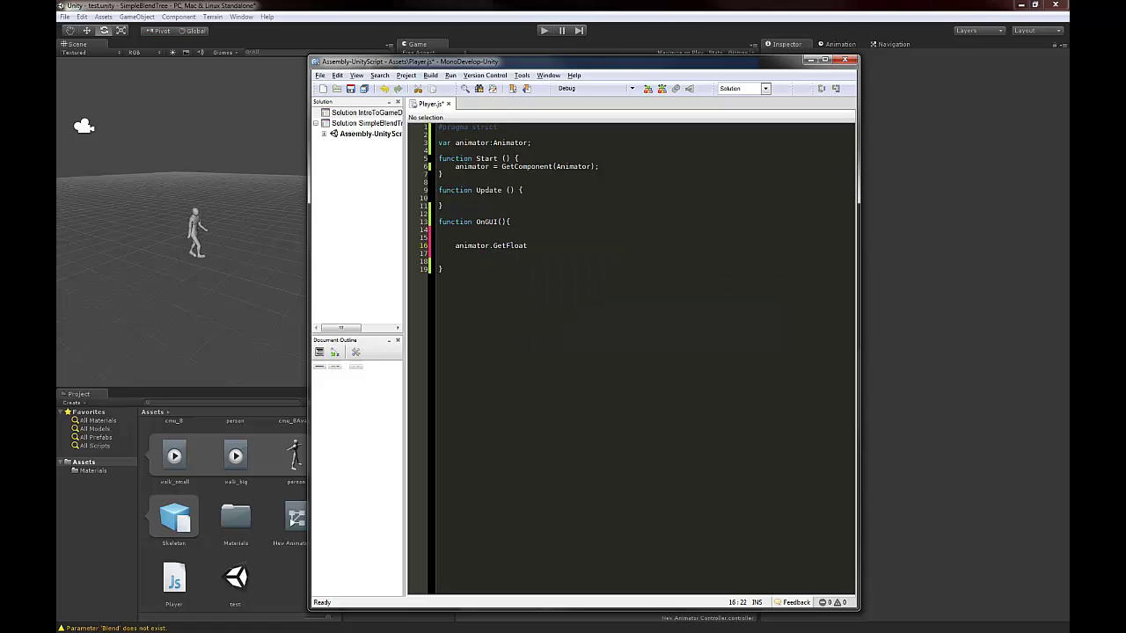
type("(\"sp")
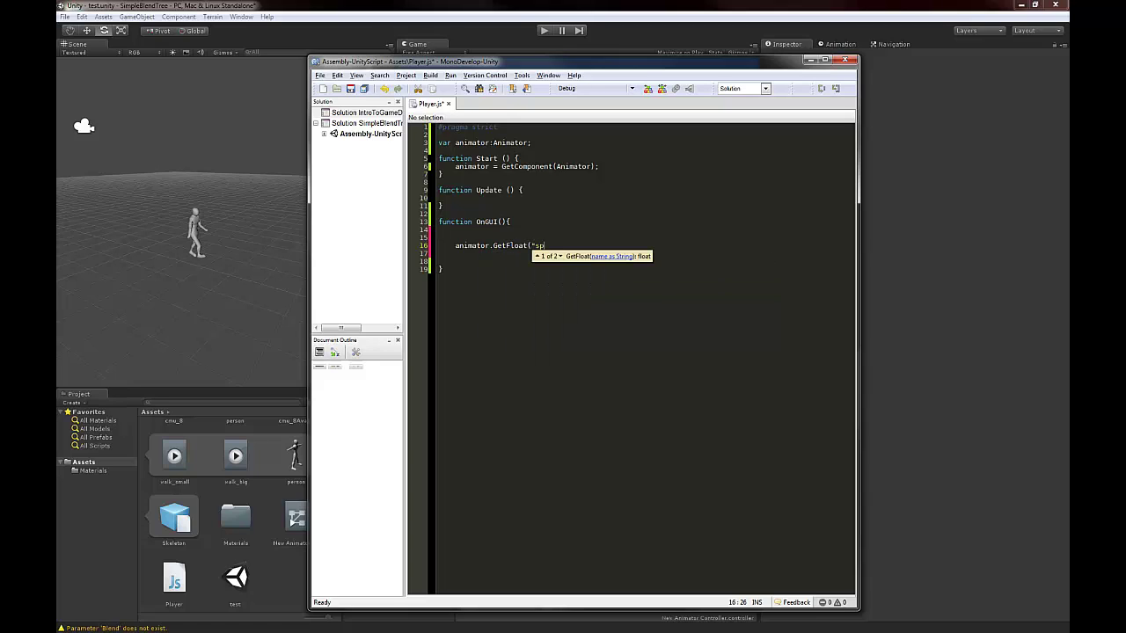
type("eed\");")
key("ctrl+s")
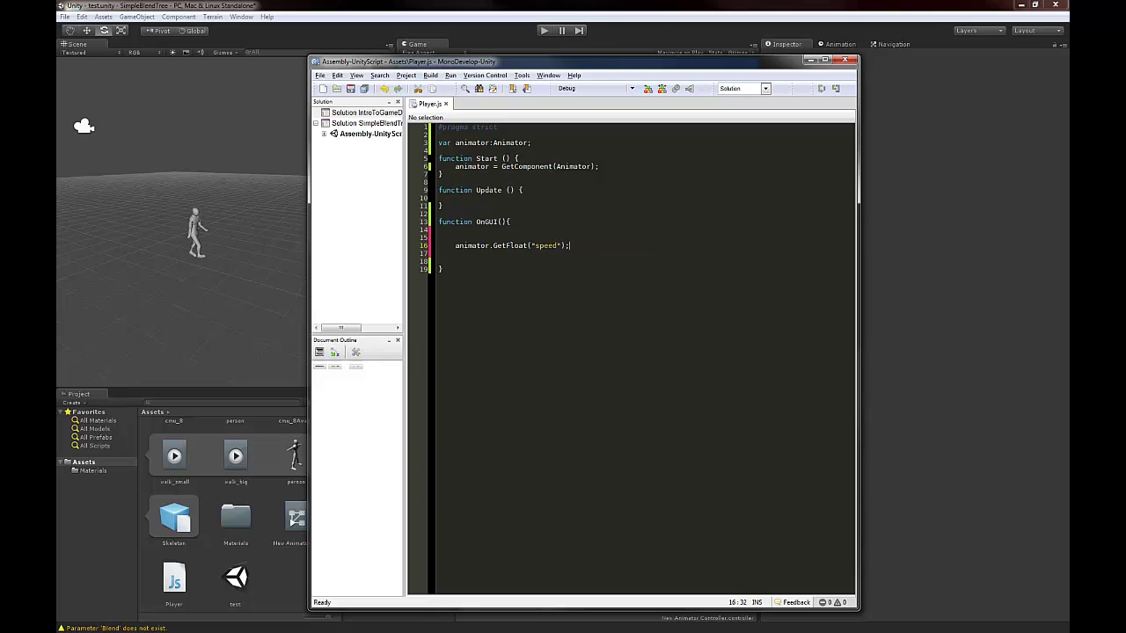
Store the GetFloat result in a variable by prefixing the line with "var speed:float = "
left_click(455, 238)
type("var speed")
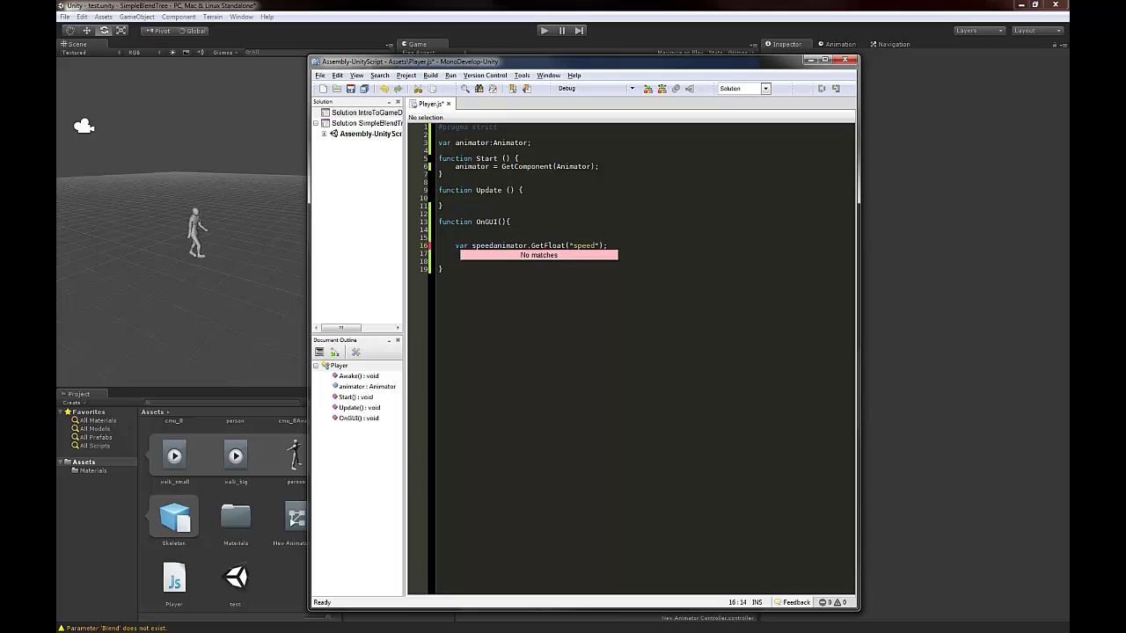
type(":float =")
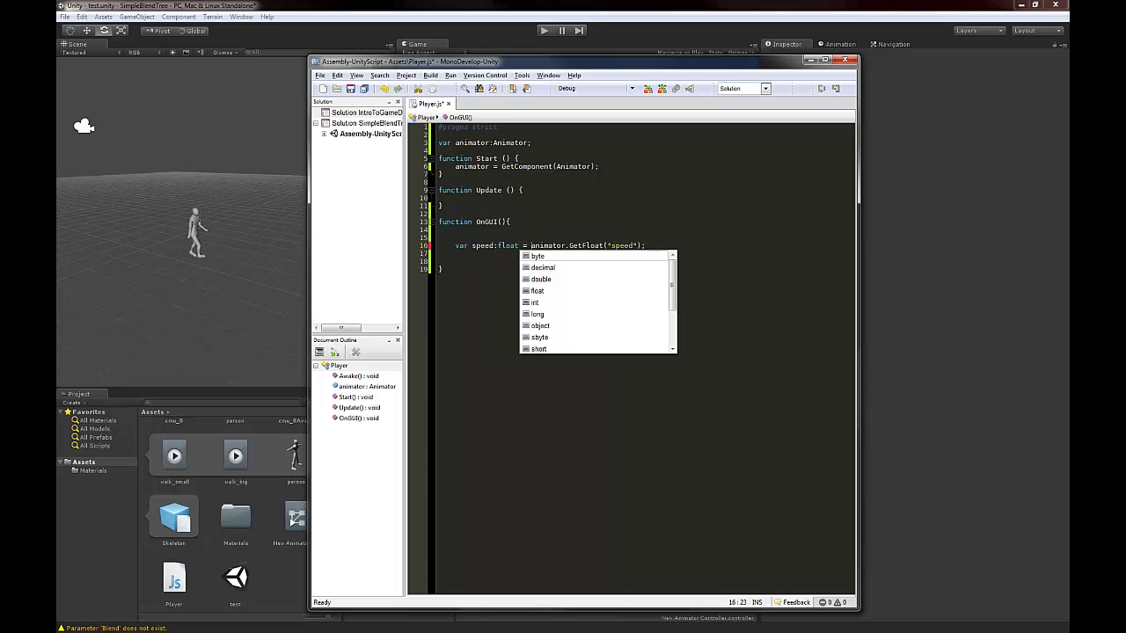
key("Escape")
key("End")
key("Return")
key("Down")
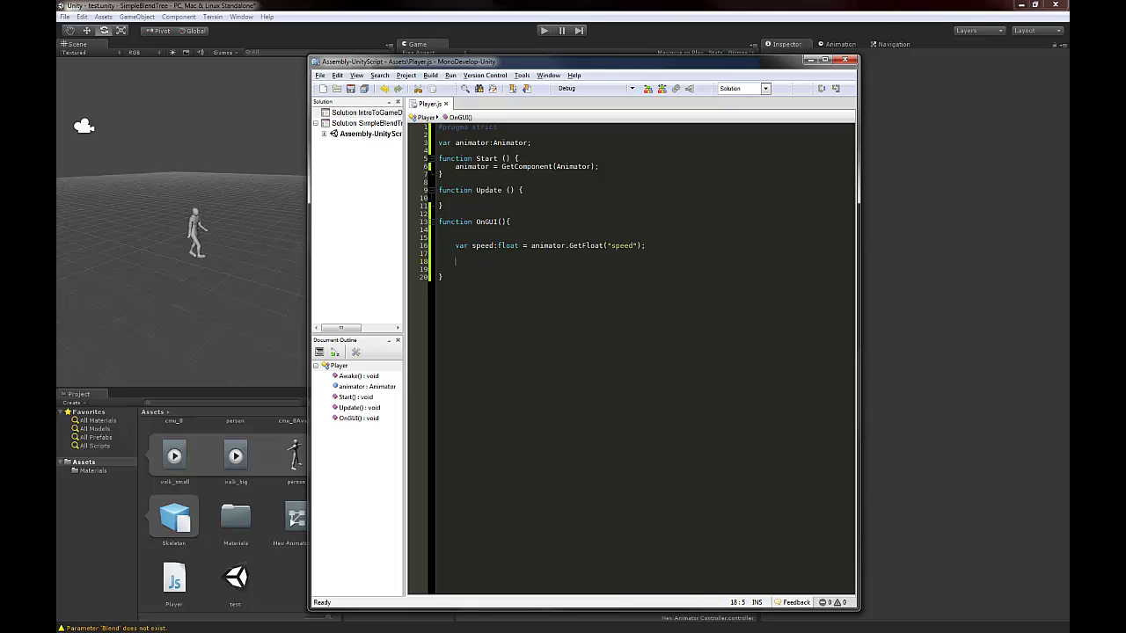
Add blank lines below the speed variable in OnGUI and start a GUI.HorizontalSlider call there
key("Return")
key("Return")
key("Up")
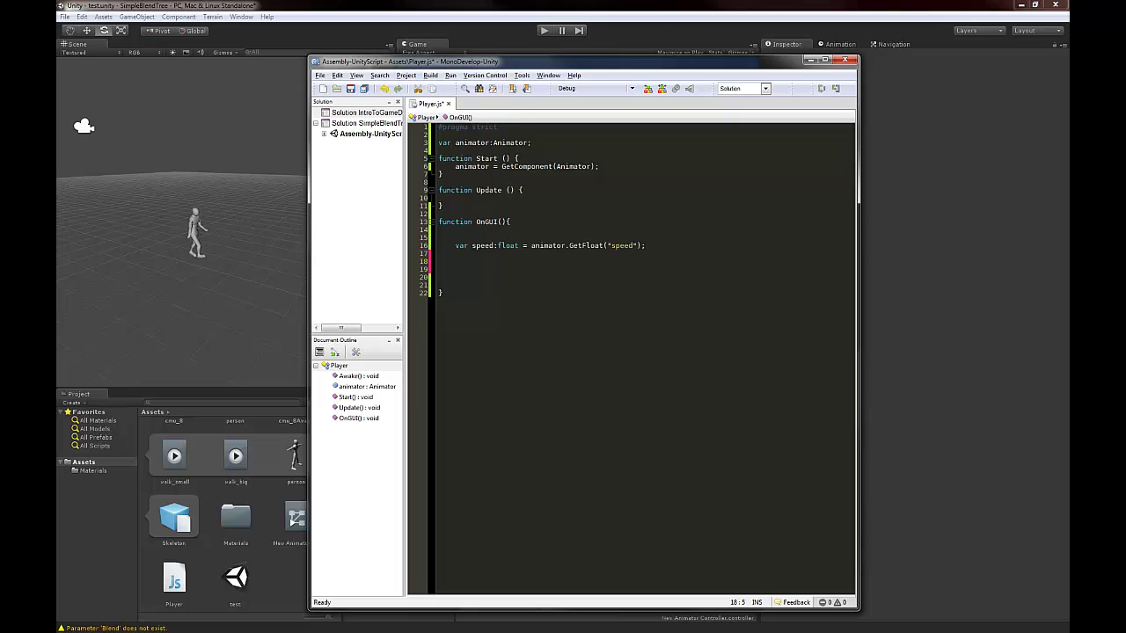
type("GUI.")
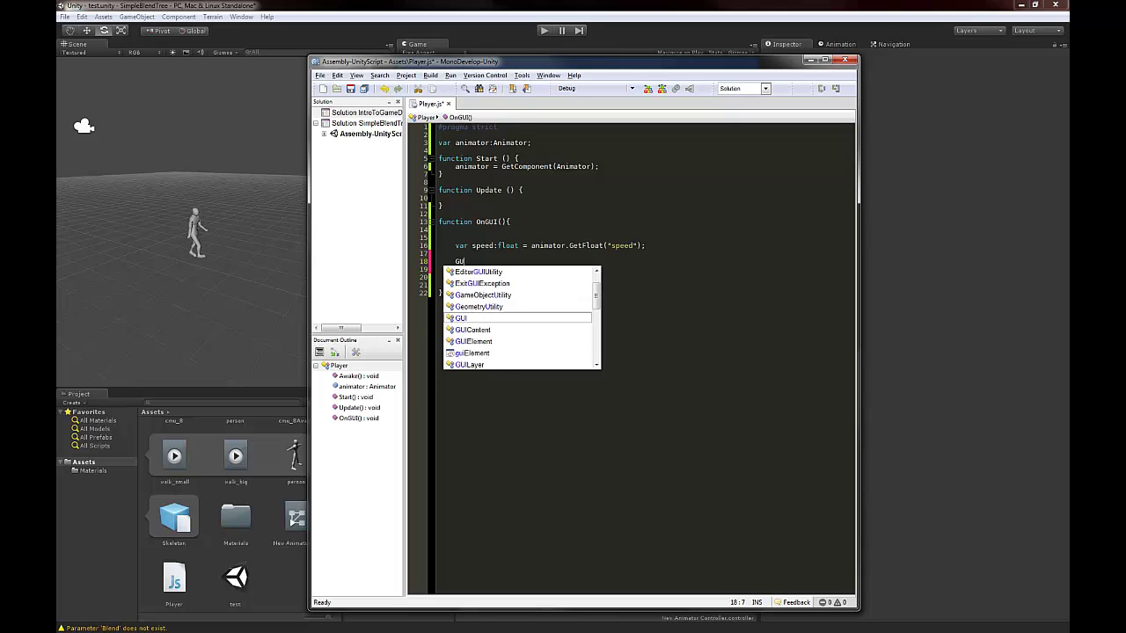
type("HorizontalSlider")
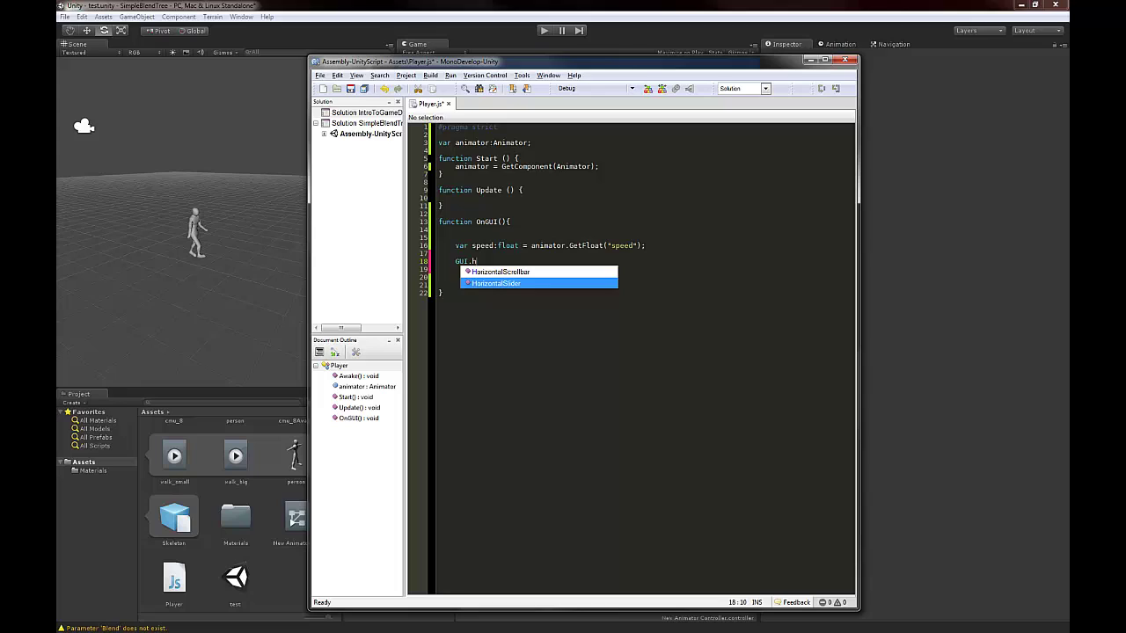
key("Return")
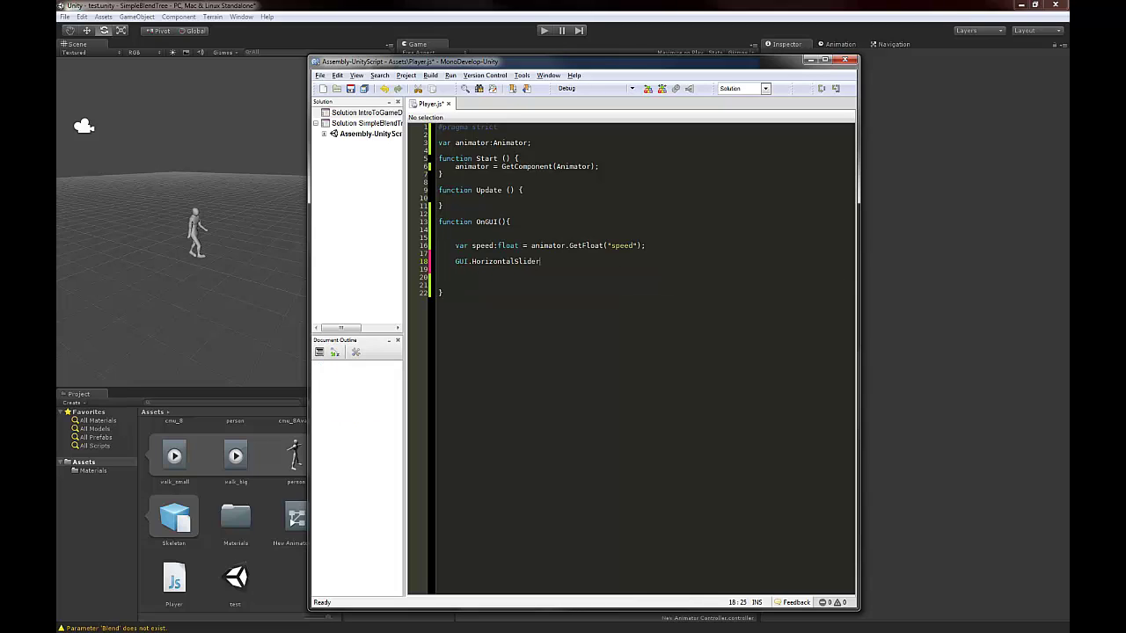
Give the slider the arguments Rect(10, 10, 100, 20), speed, 0, 1 and assign its result to speed
type("(Rec")
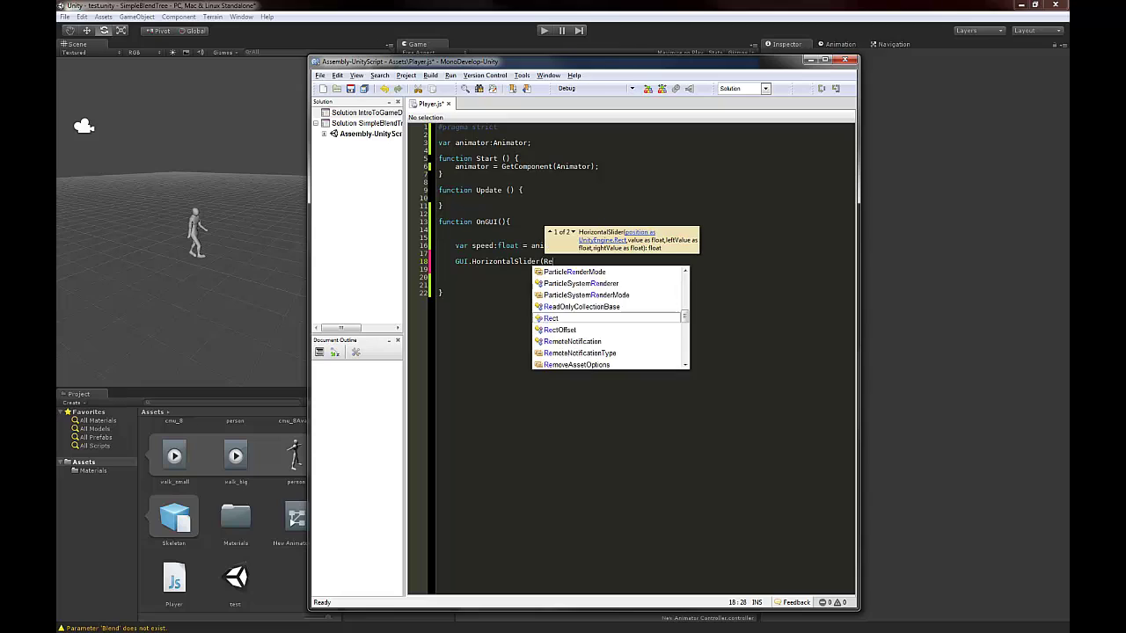
key("Return")
key("BackSpace")
key("BackSpace")
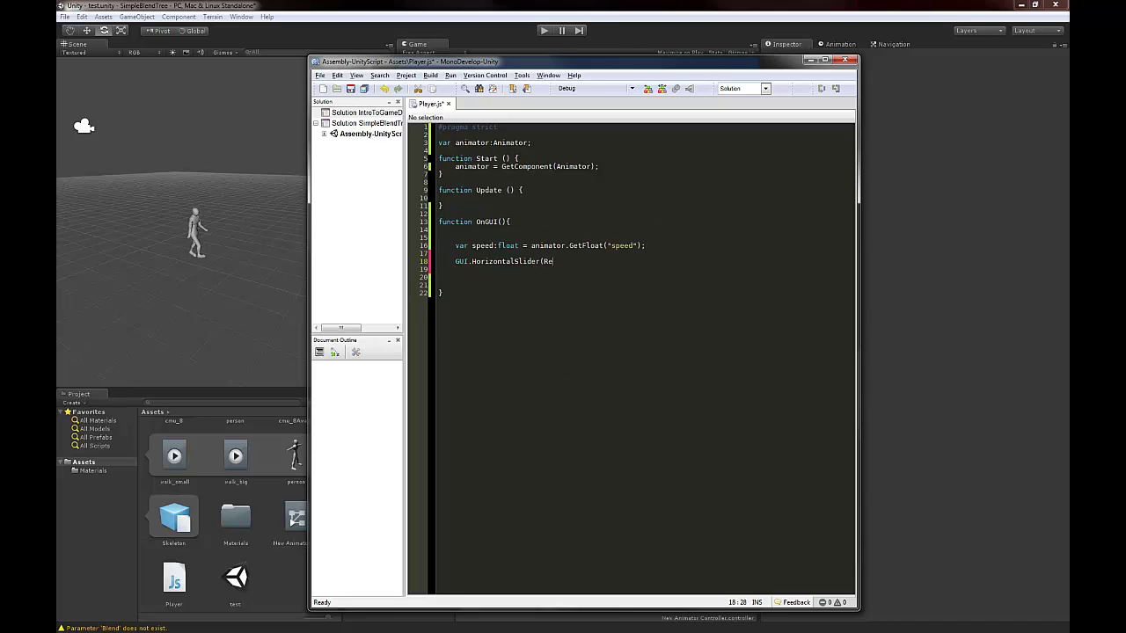
type("t()")
type("10, 1")
type("0, 100, ")
type("20")
type("), speed")
type(", 0, 1);")
key("Return")
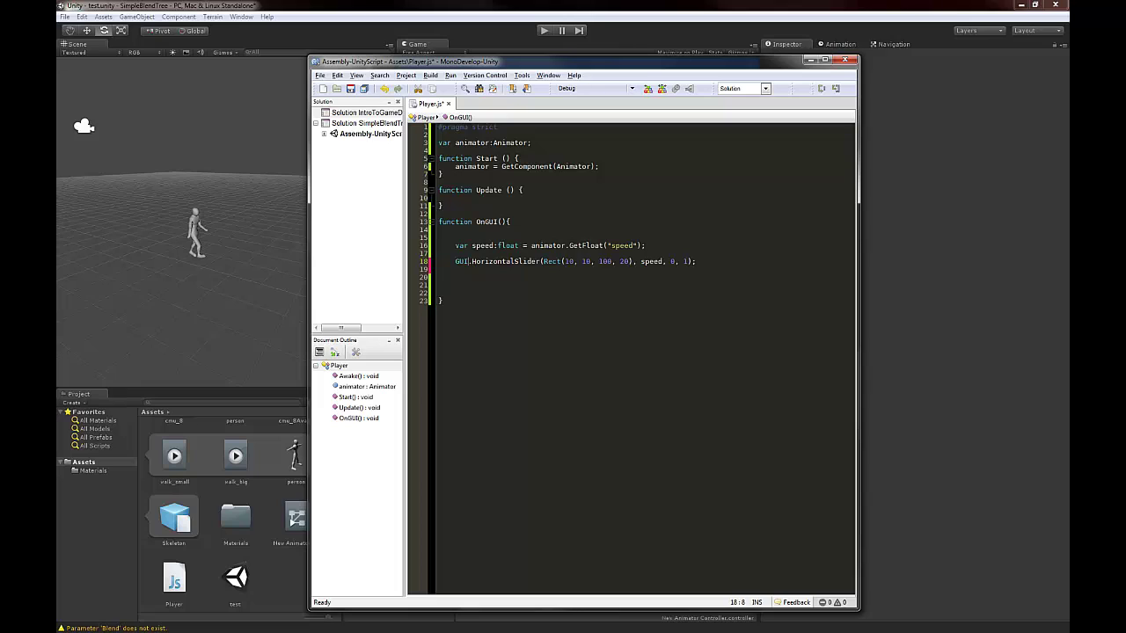
type("speed =")
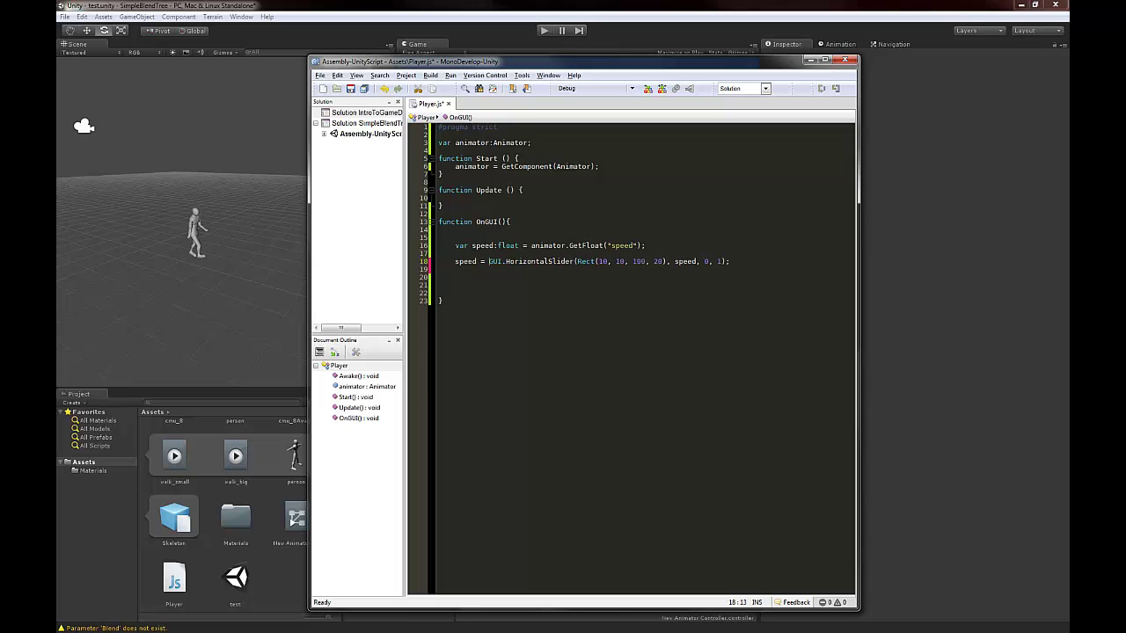
Start an animator.SetFloat call two lines below the slider line
key("End")
key("Return")
key("Return")
type("anima")
key("Return")
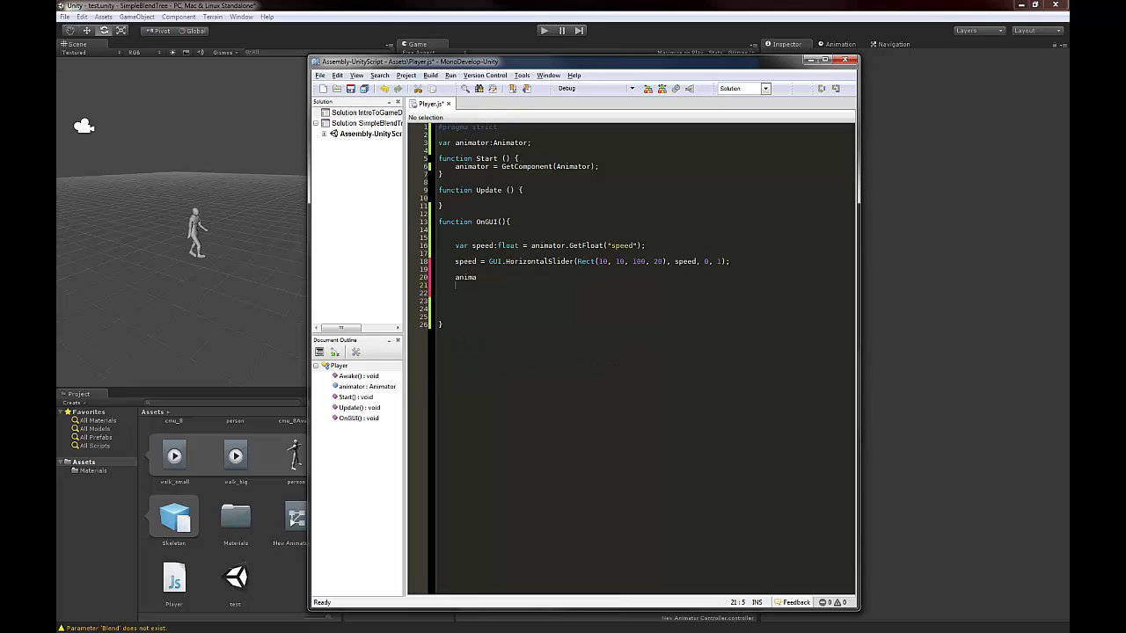
key("BackSpace")
type("tor.se")
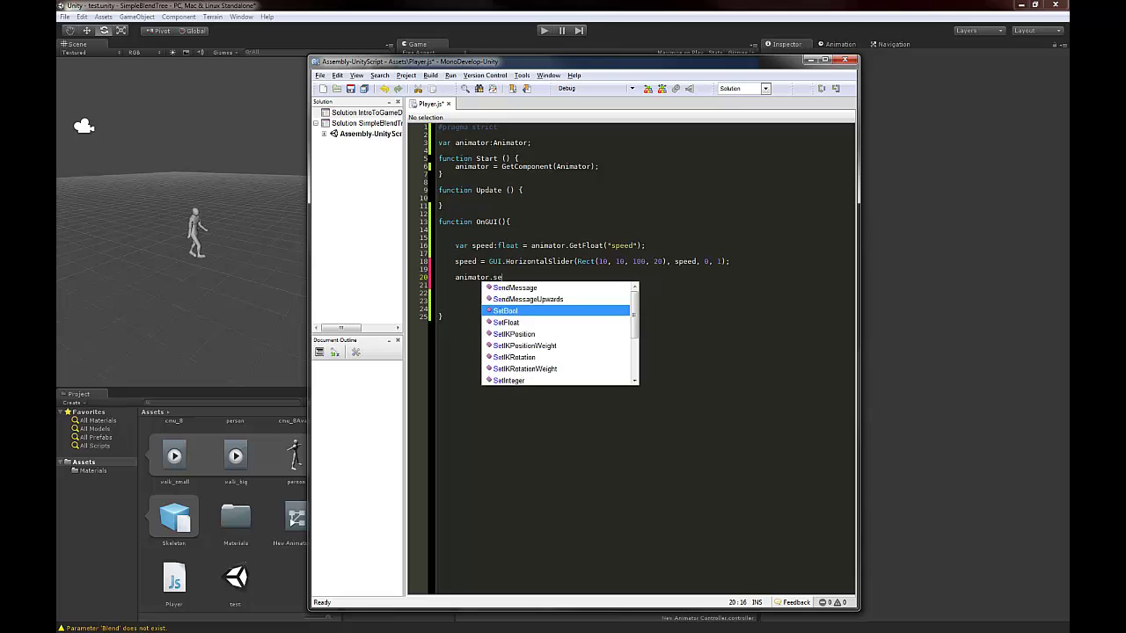
type("tflo")
key("Return")
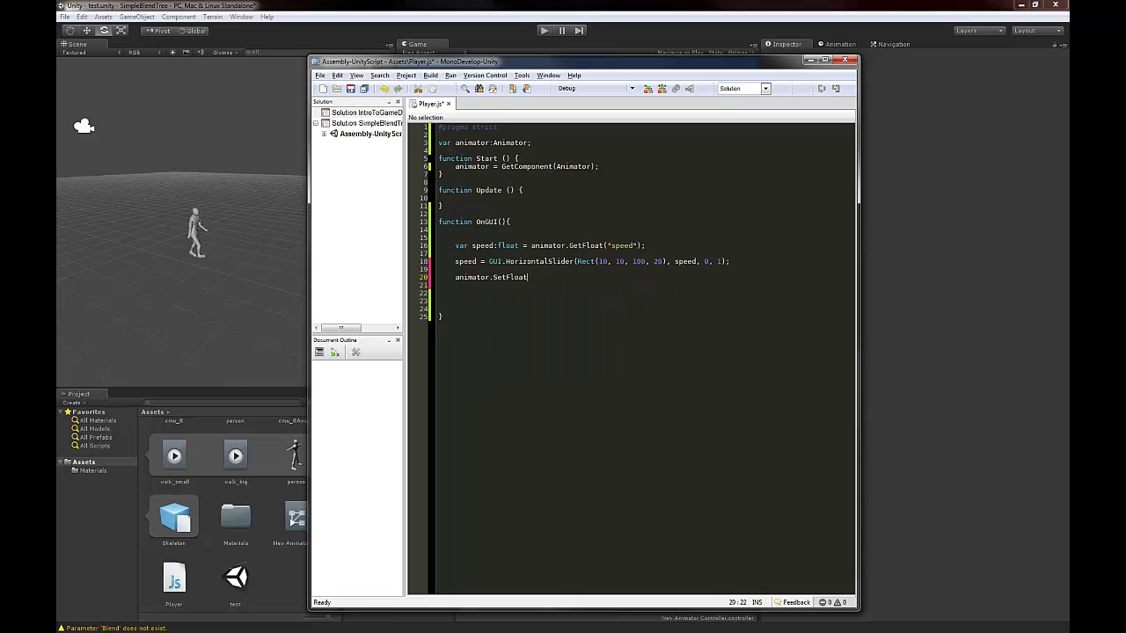
Clear SetFloat, browse the Animator's available Set methods in the code completion, and choose SetFloat again
key("ctrl+shift+Left")
key("BackSpace")
type(".set")
key("Down")
key("Up")
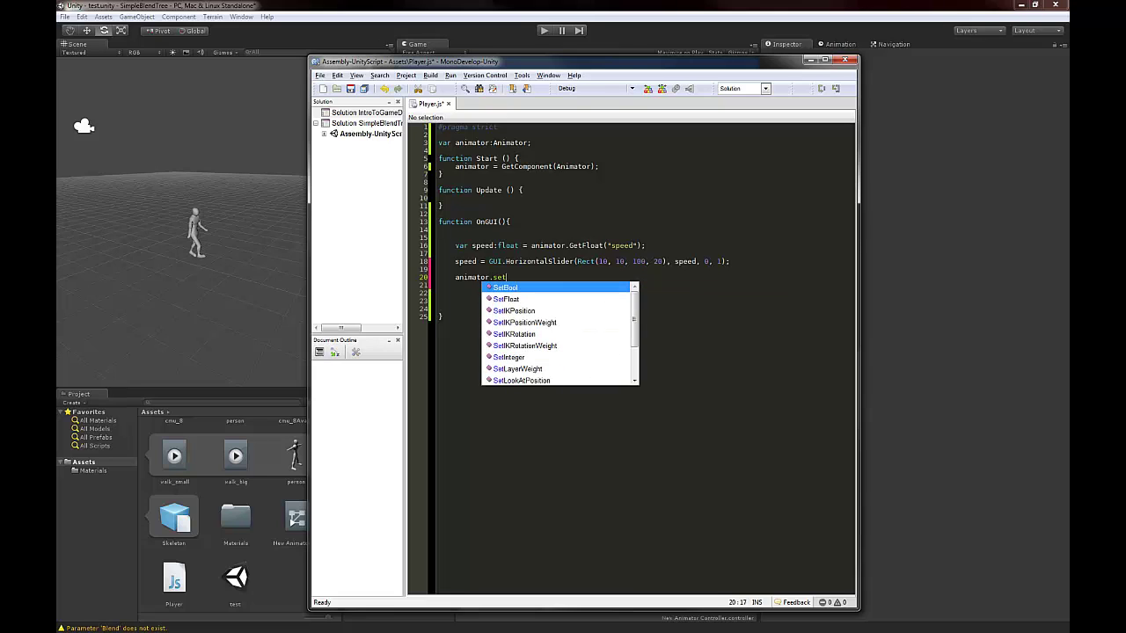
key("Down")
key("Down")
key("Down")
key("Down")
key("Down")
key("Down")
key("Down")
key("Down")
key("Down")
key("Down")
key("Down")
key("Down")
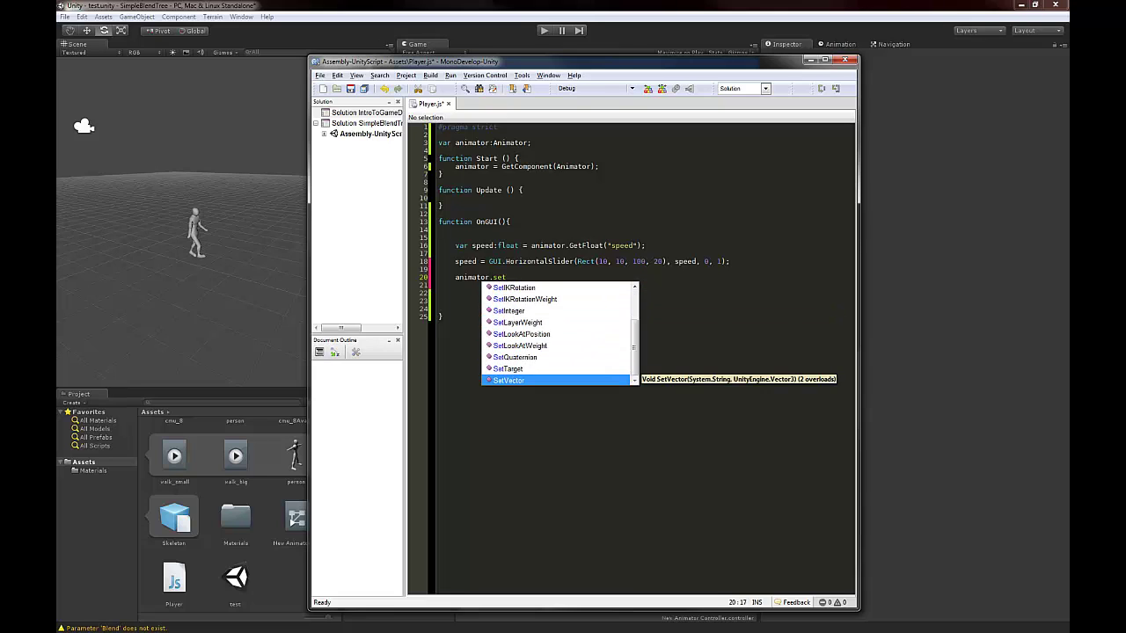
key("Up")
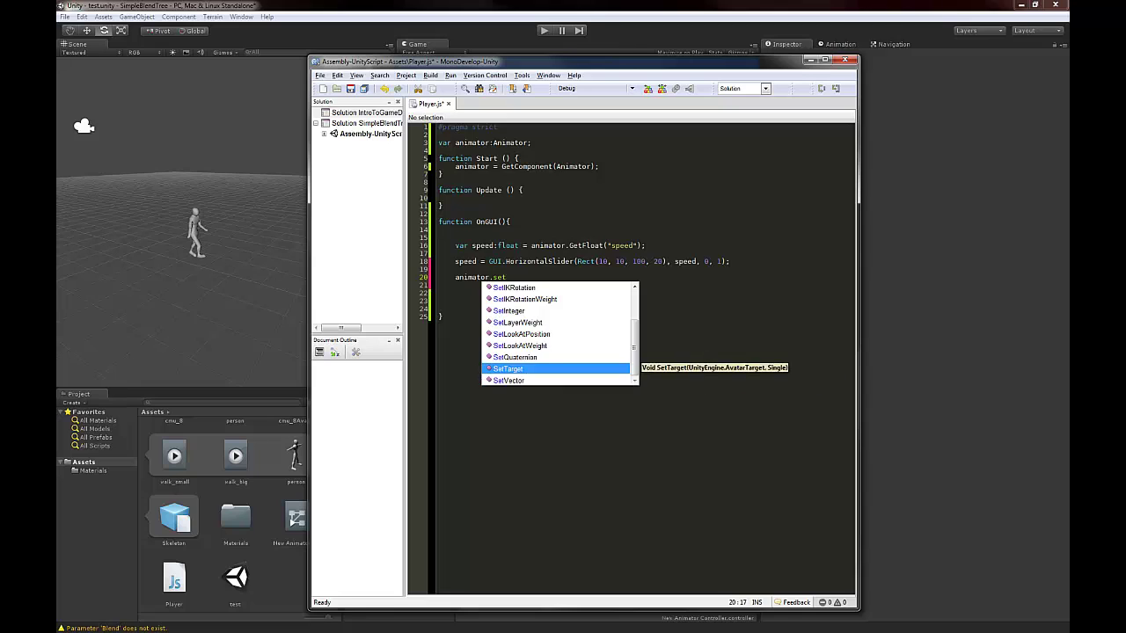
key("Up")
key("Up")
key("Up")
key("Up")
key("Up")
key("Up")
key("Down")
key("Up")
key("Up")
key("Up")
key("Up")
key("Up")
key("Up")
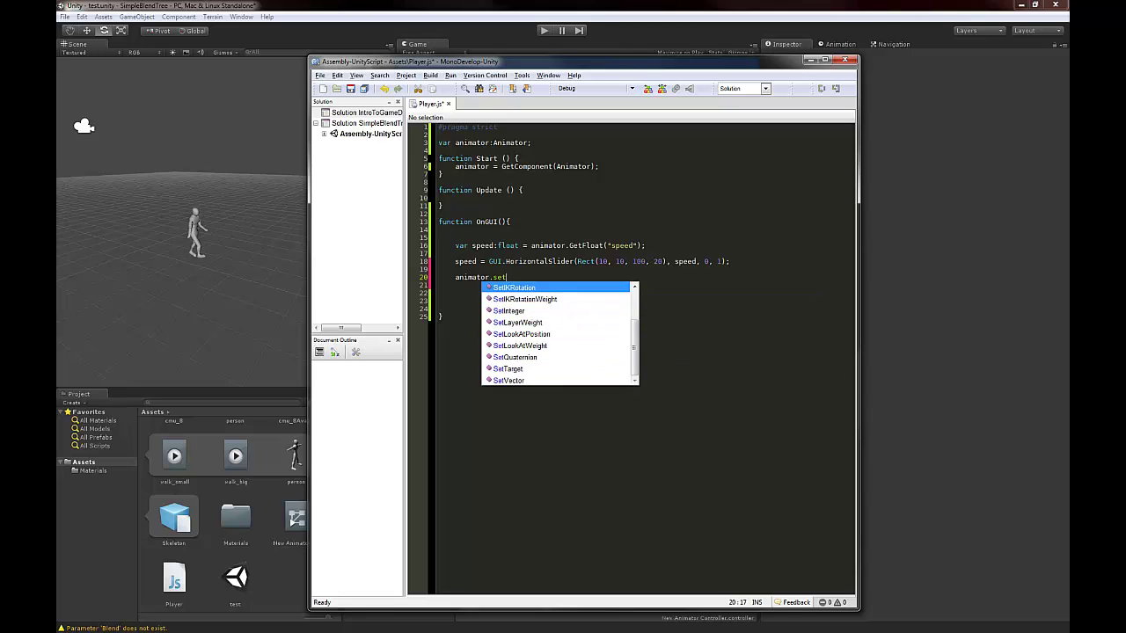
key("Down")
key("Return")
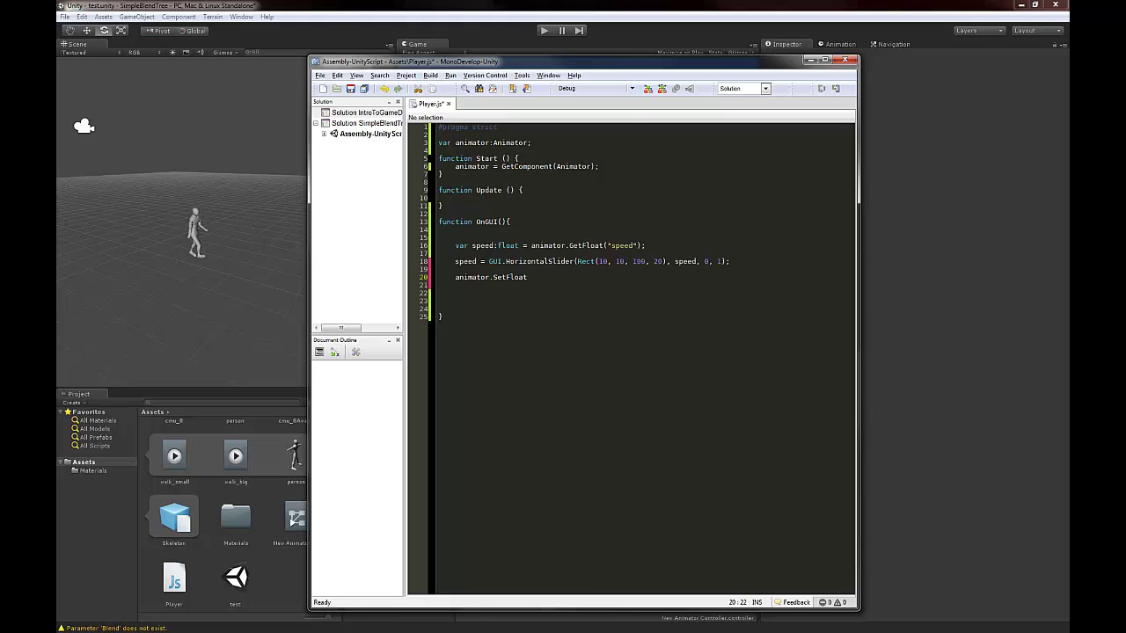
Move the script window aside to check the parameter name in the Animator, and bring the window back
left_click_drag(554, 63, 893, 70)
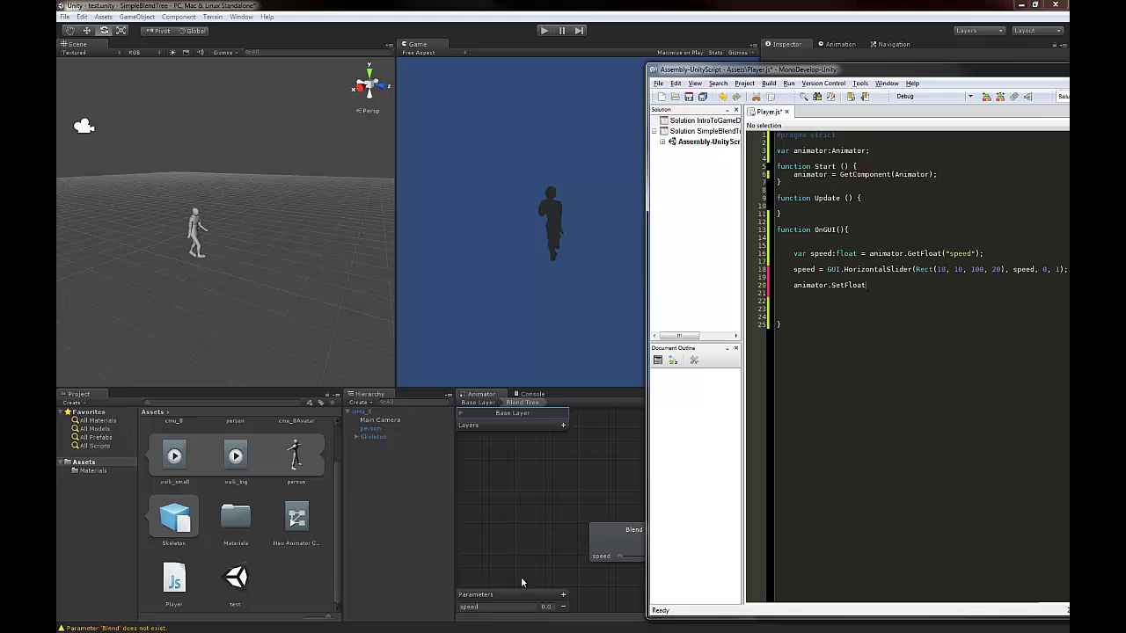
left_click_drag(886, 69, 474, 32)
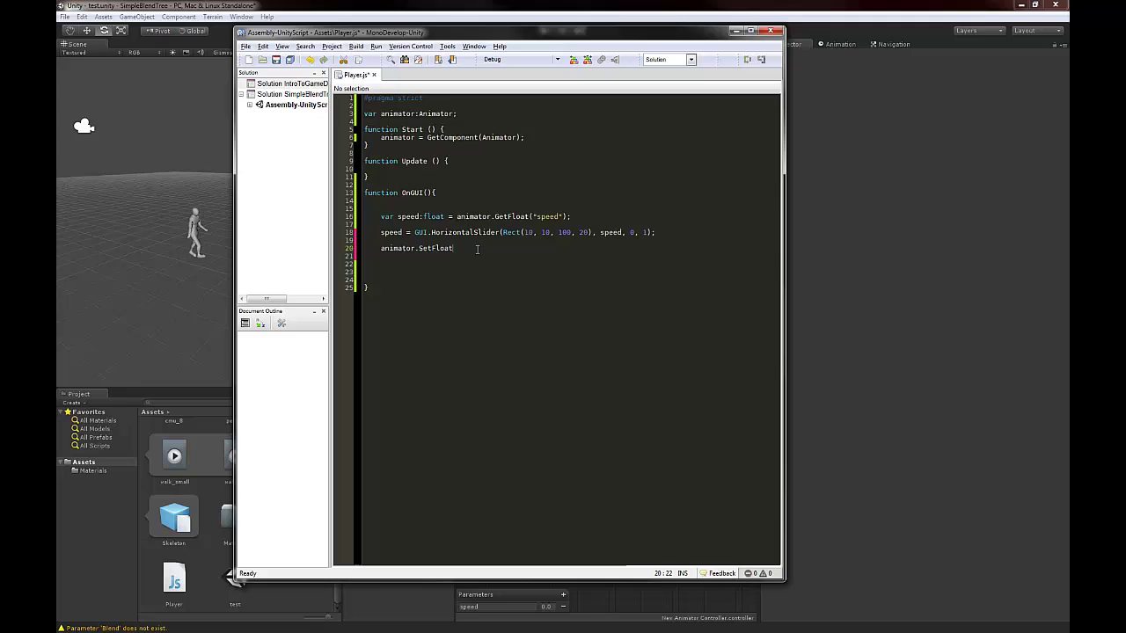
Complete the animator.SetFloat call with the arguments "speed" and speed, and save the Player script
type("(\"speed\", speed);")
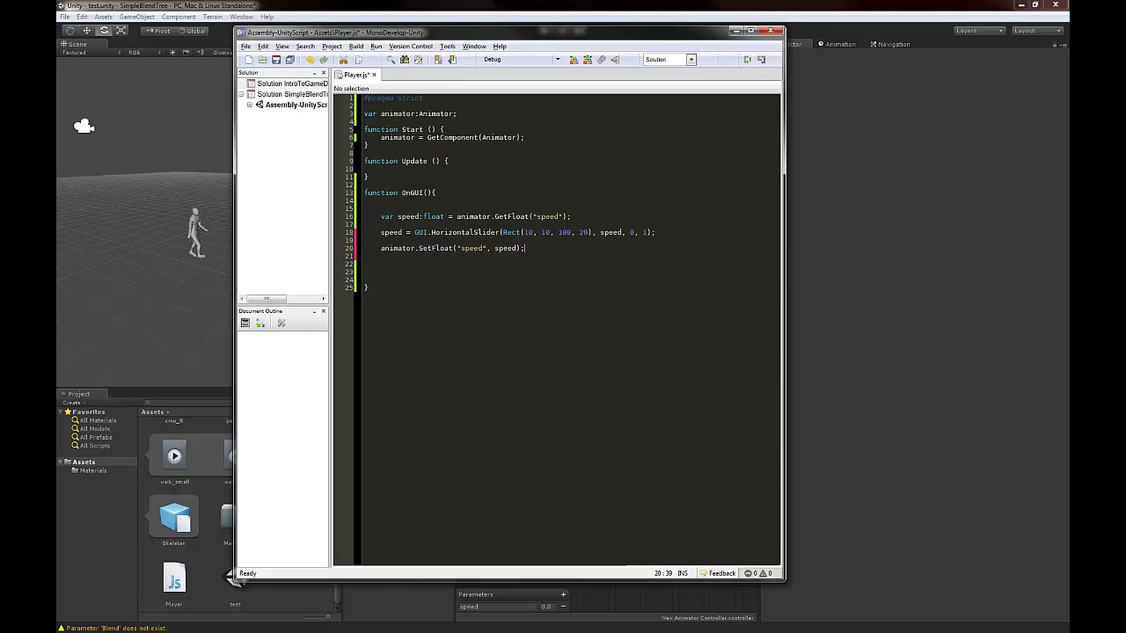
key("Return")
key("ctrl+s")
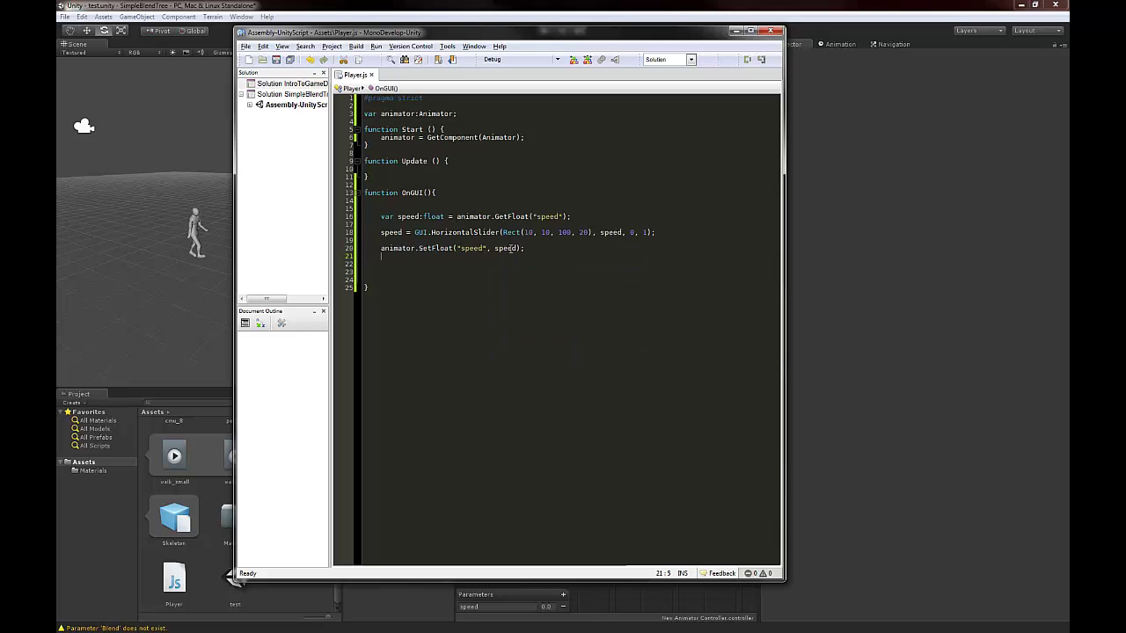
Switch to Unity, play the scene, test the speed slider at 1 and 0.5, and pause the game
left_click(928, 242)
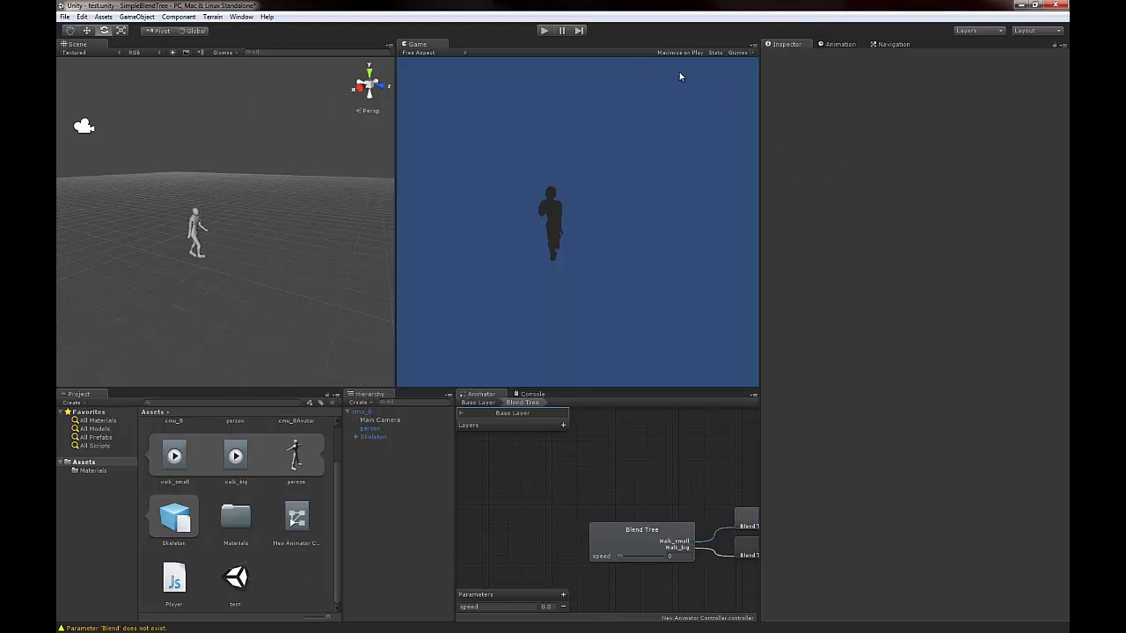
left_click(543, 31)
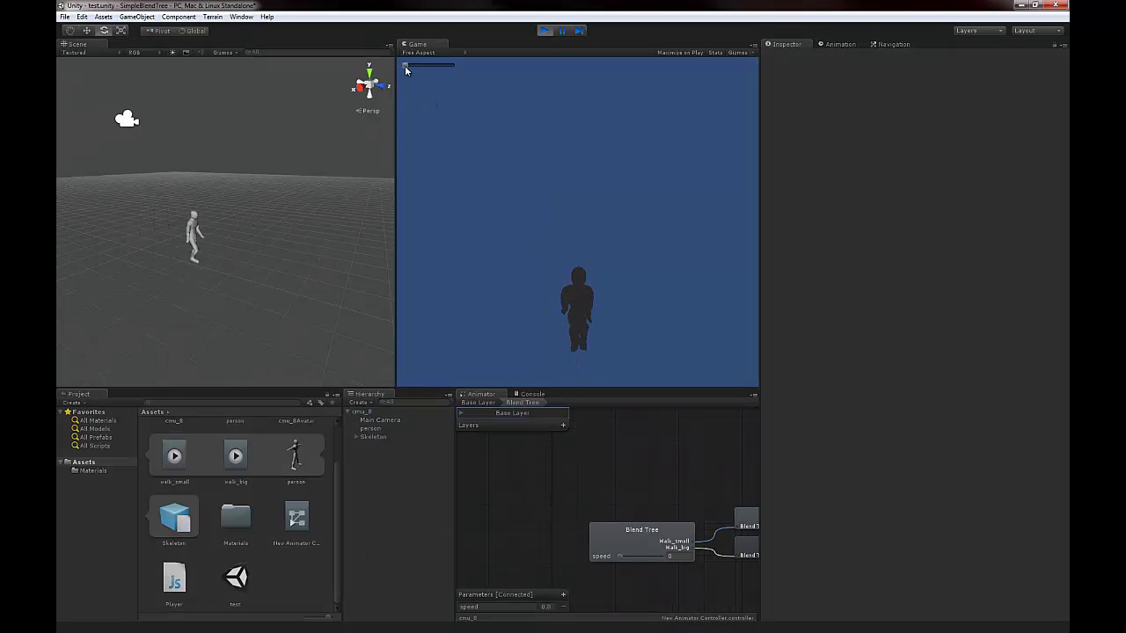
left_click_drag(405, 66, 474, 77)
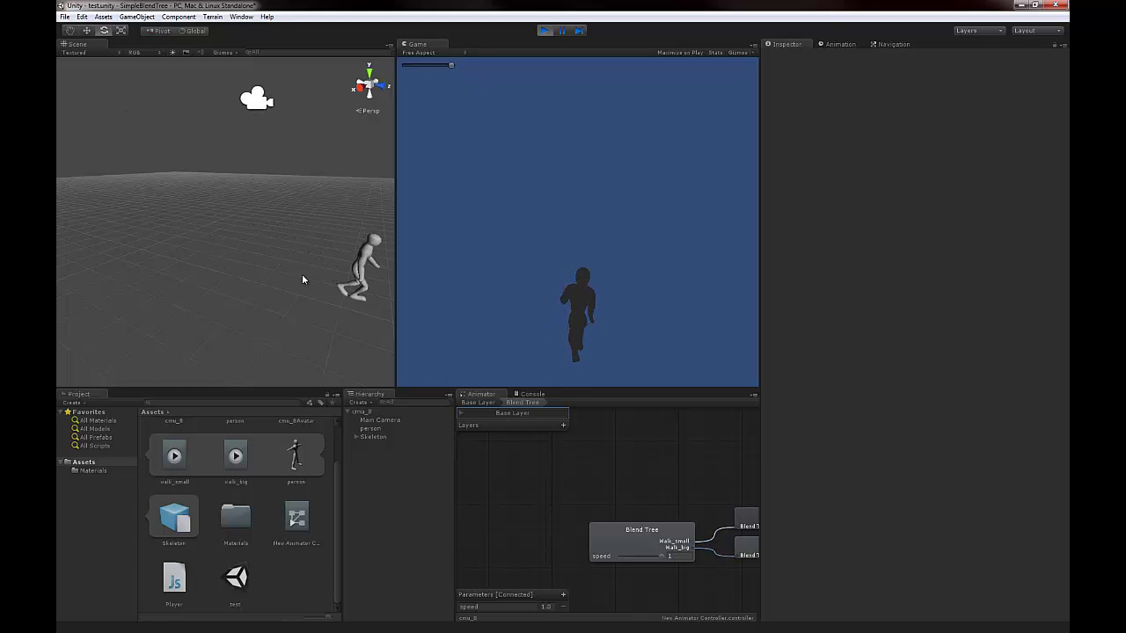
left_click_drag(450, 65, 432, 68)
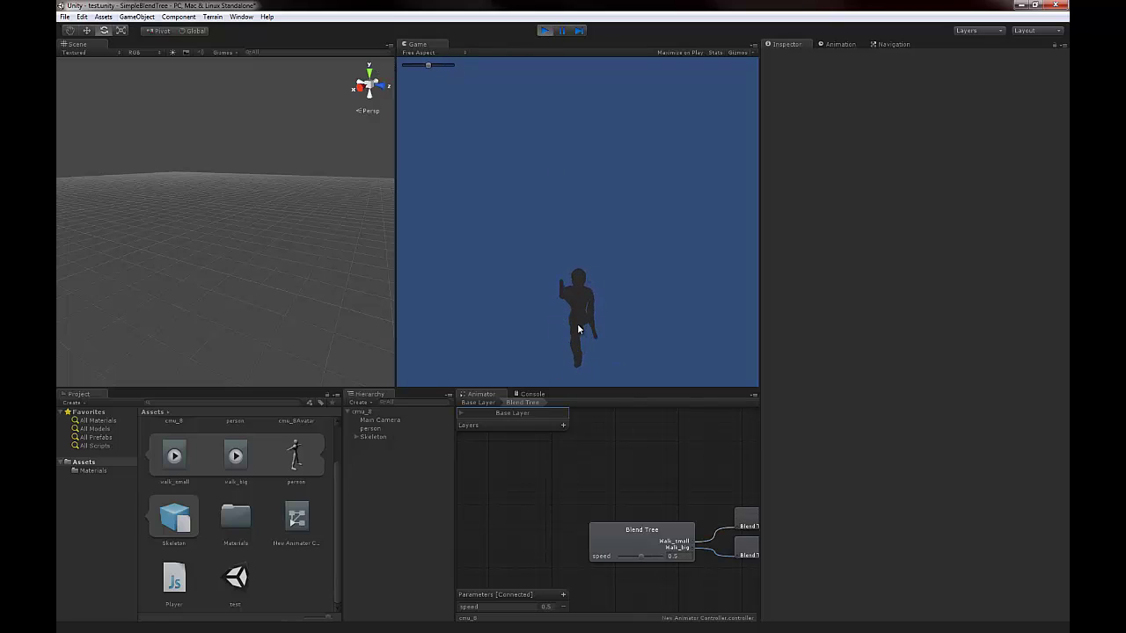
left_click(562, 30)
Add a point light in the paused game, with its range at about 51.64 and its height raised to about Y 19.5
key("Right")
key("Up")
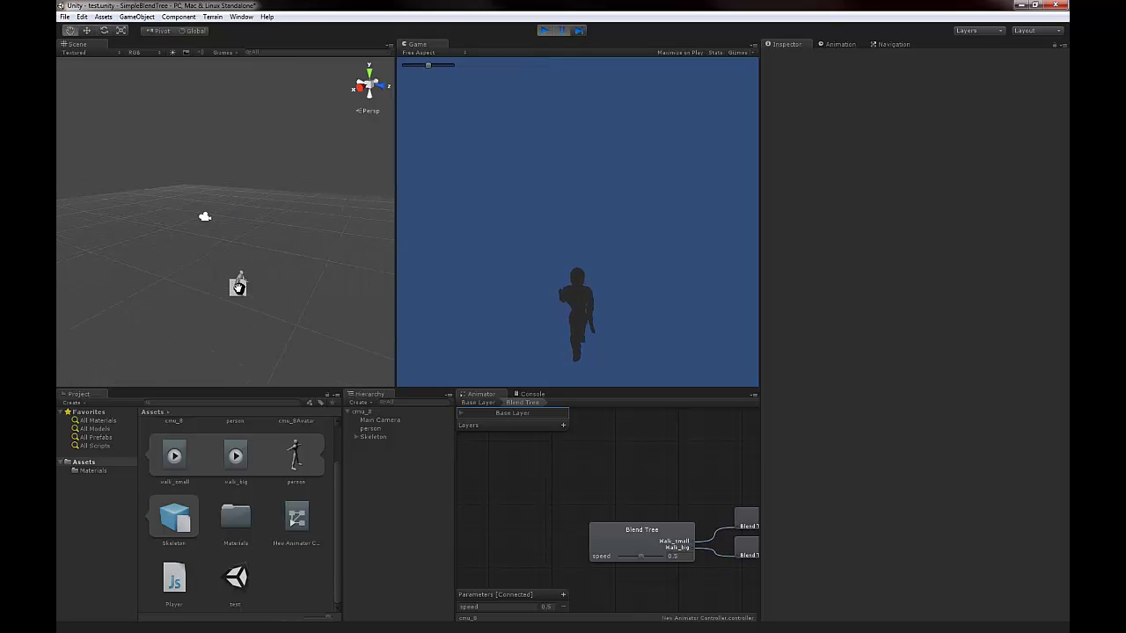
left_click(360, 402)
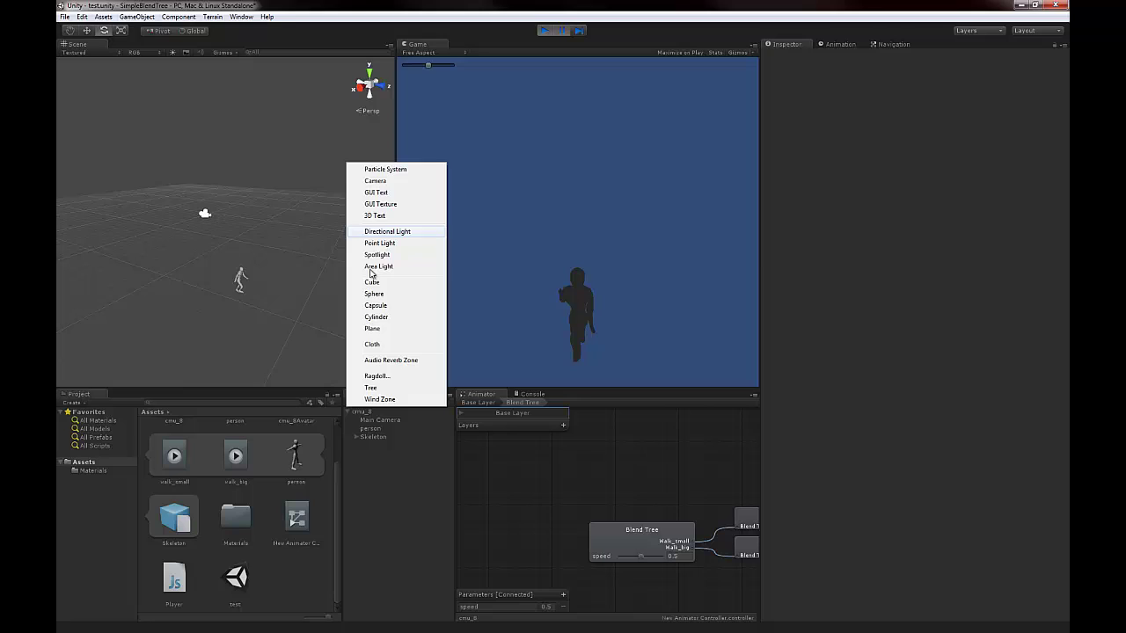
left_click(380, 243)
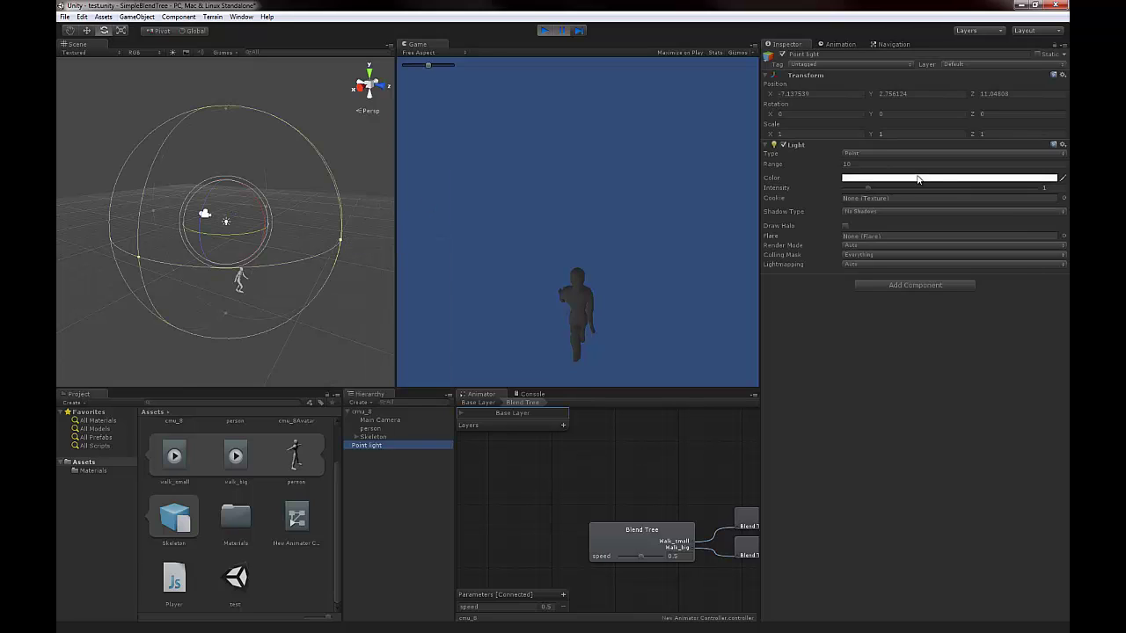
left_click_drag(809, 165, 1014, 192)
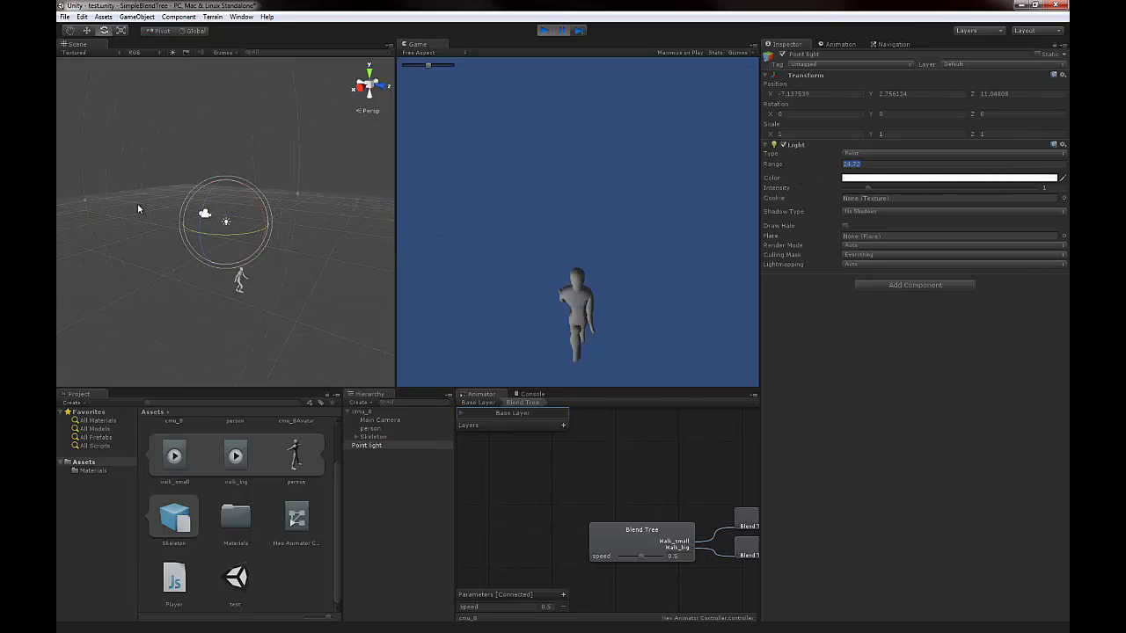
left_click_drag(137, 208, 518, 211)
key("f")
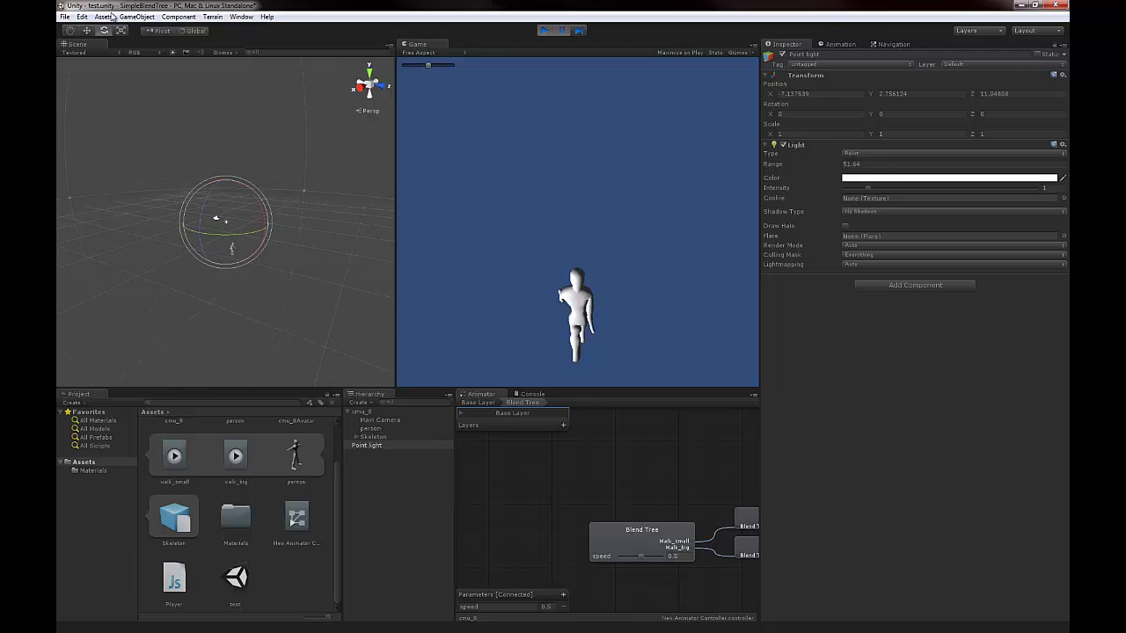
left_click(87, 30)
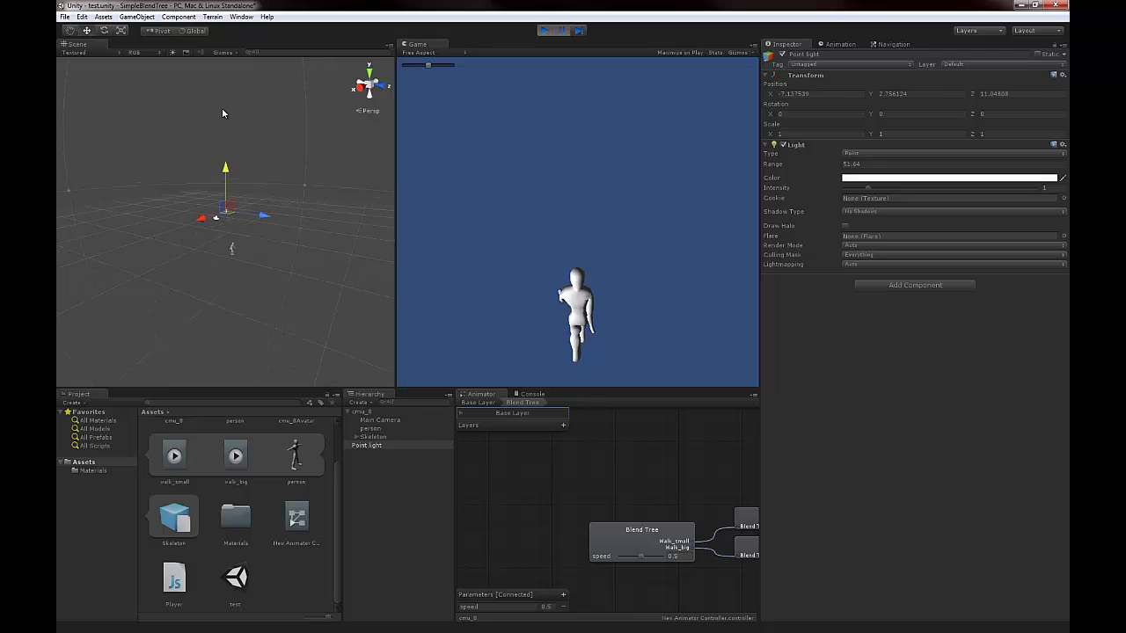
left_click_drag(225, 181, 225, 83)
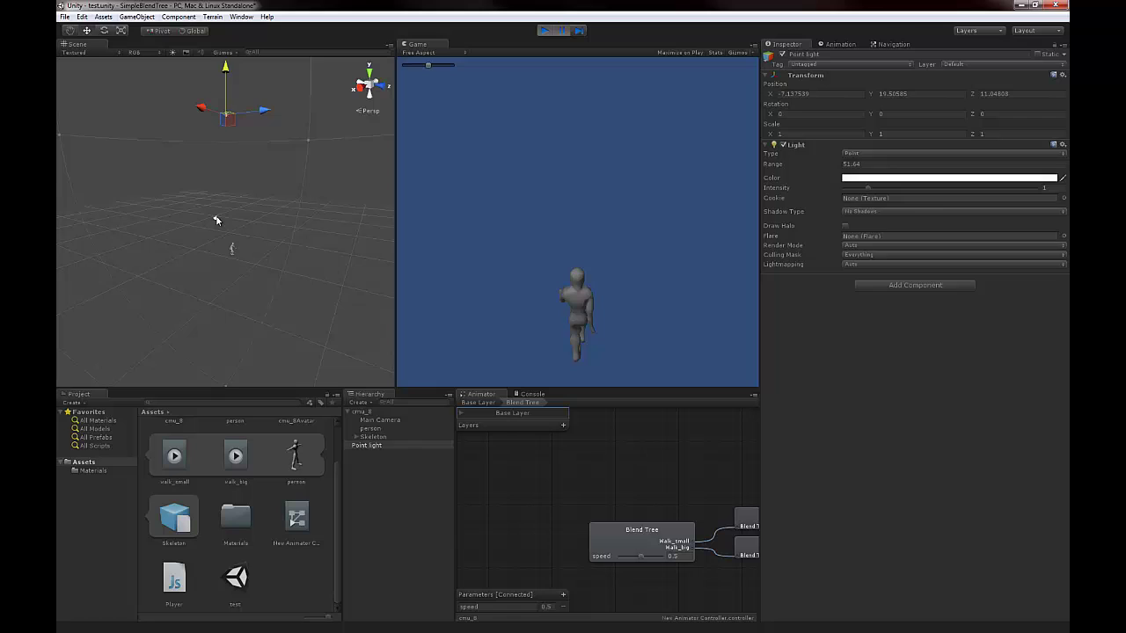
Reposition the main camera at about X 8.04, Z 1.04, turn it to about 261° around Y, and stop the game
left_click(216, 220)
middle_click_drag(254, 220, 155, 240)
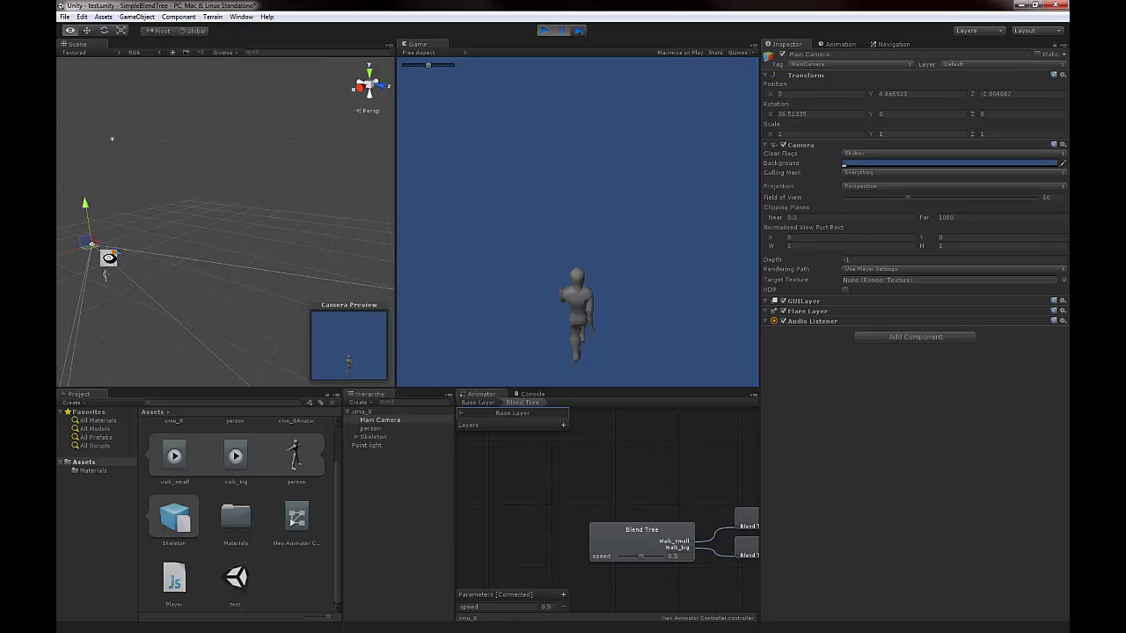
left_click_drag(111, 138, 114, 138, "alt")
key("f")
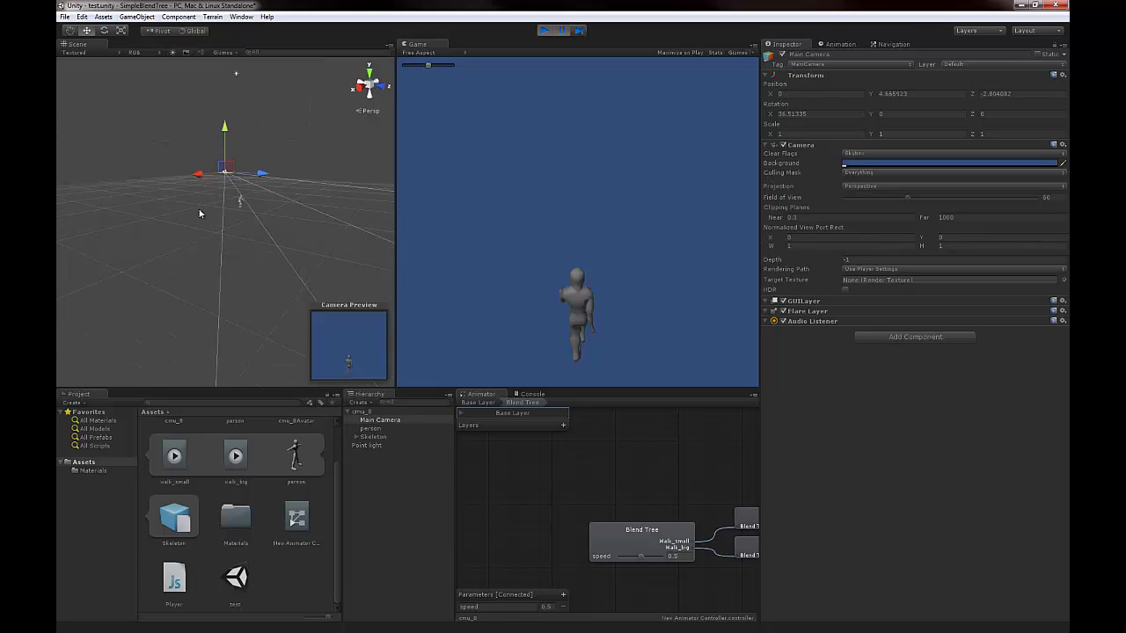
left_click_drag(200, 179, 231, 185)
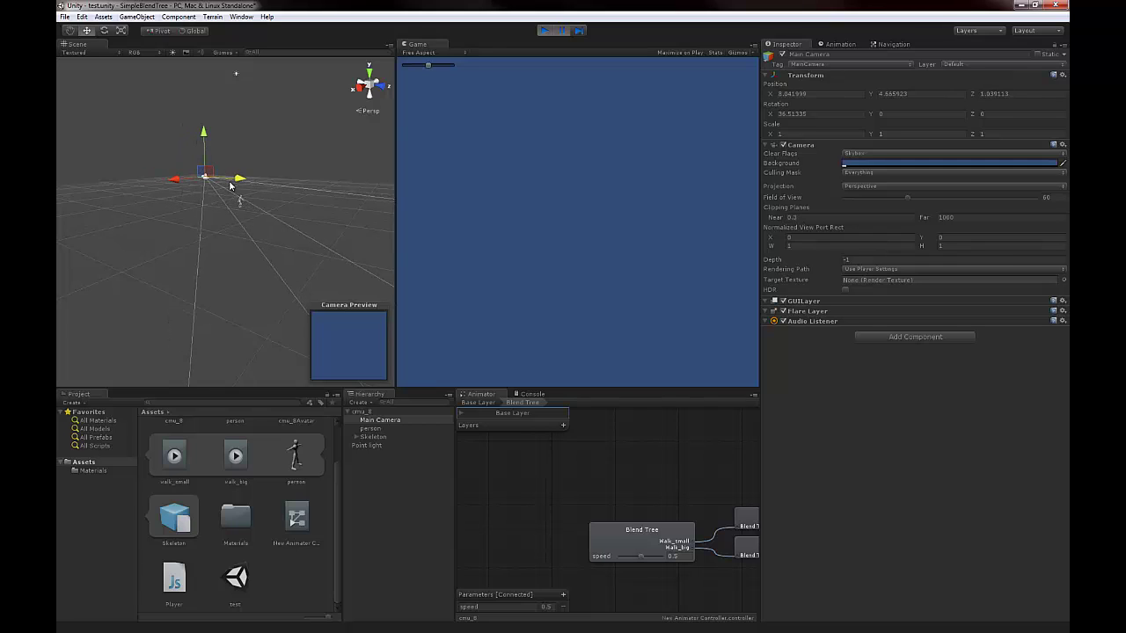
left_click(105, 30)
left_click_drag(218, 183, 360, 185)
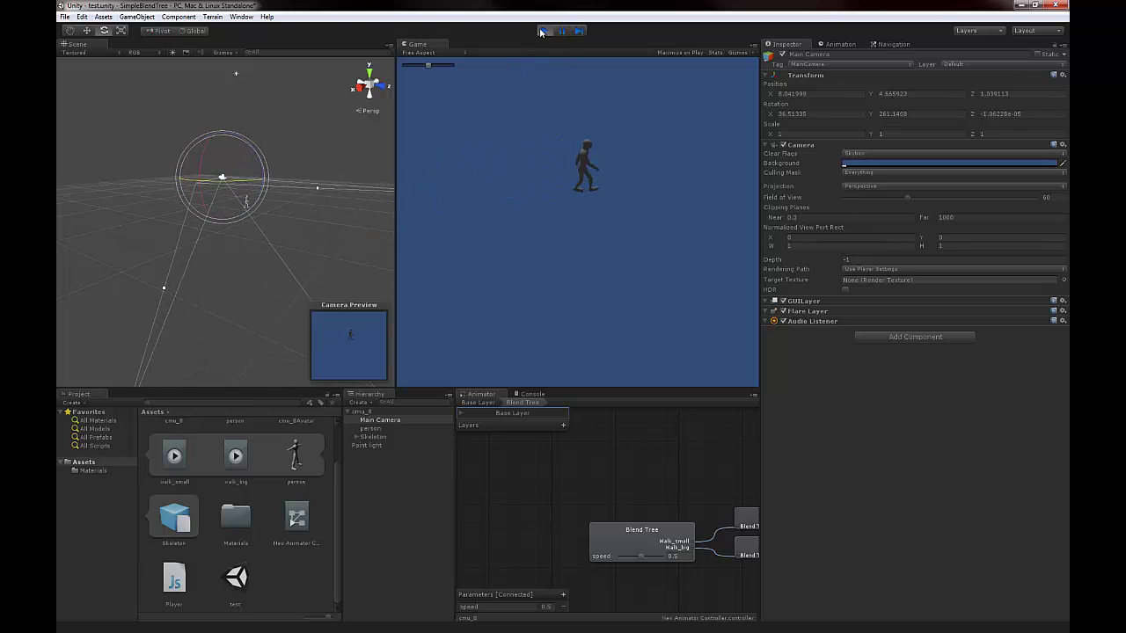
left_click(544, 30)
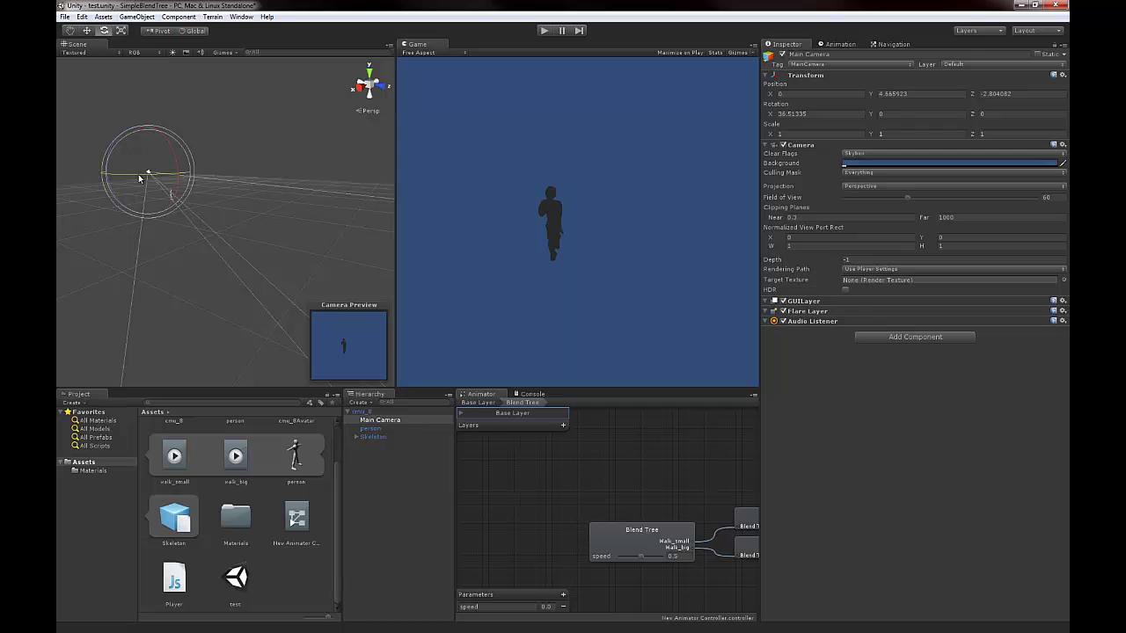
Turn the main camera to about -97° around Y, move it to about X 4.09, Z 3.47 beside the character, and play the scene briefly
left_click_drag(138, 178, 306, 184)
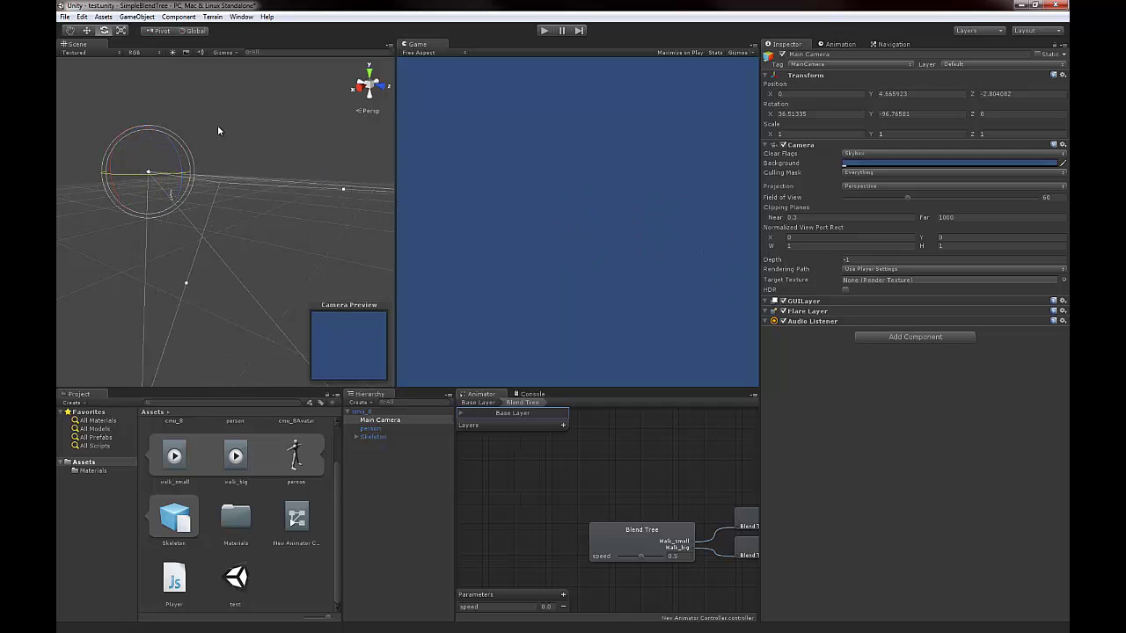
left_click_drag(218, 131, 151, 182, "alt")
left_click(87, 31)
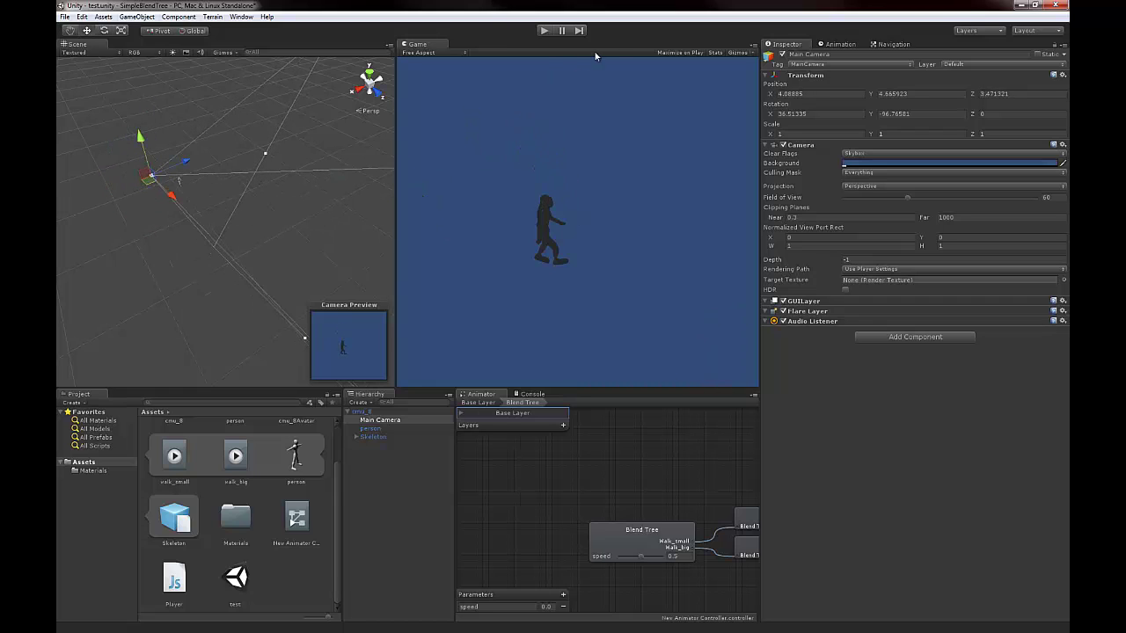
left_click(542, 32)
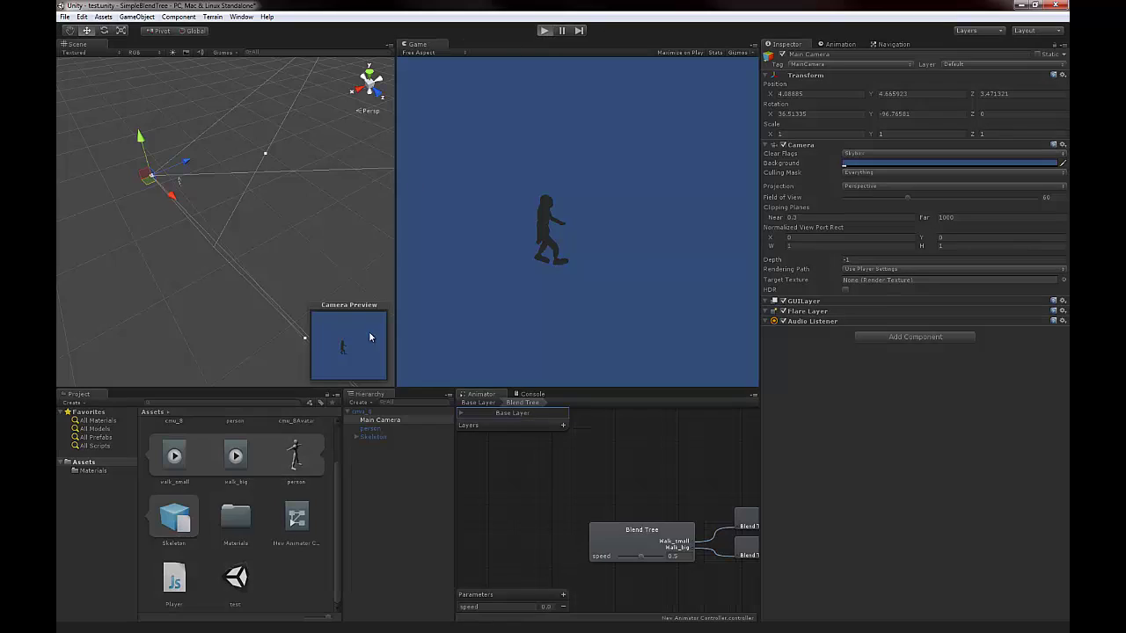
key("ctrl+p")
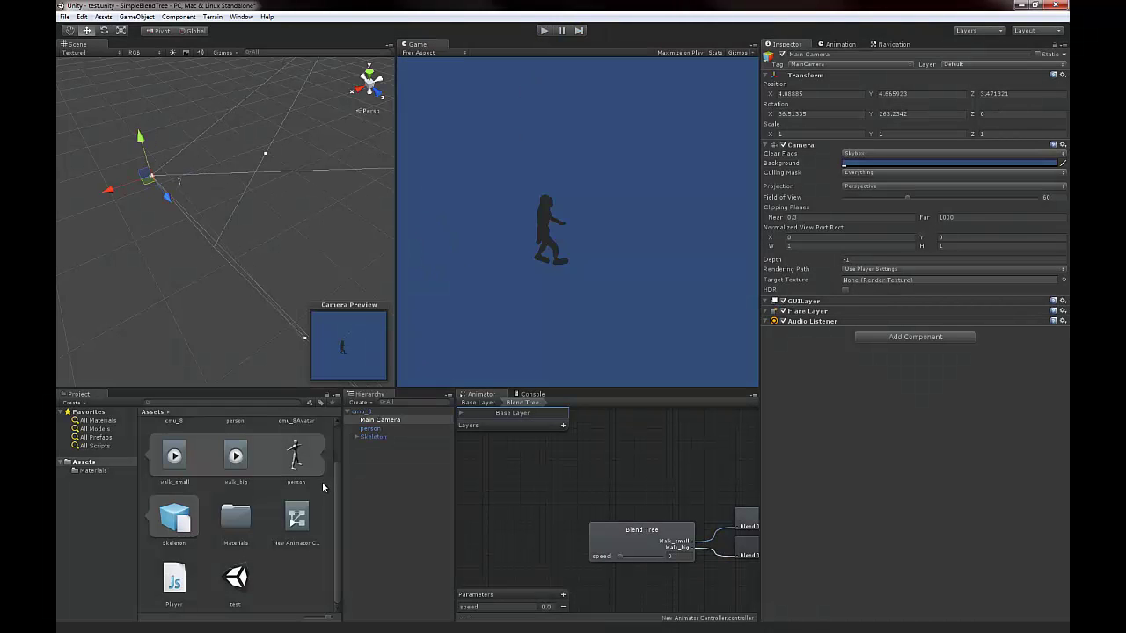
Create a point light outside play mode, raise it to about Y 19.2, and increase its range to about 73.58
left_click(358, 403)
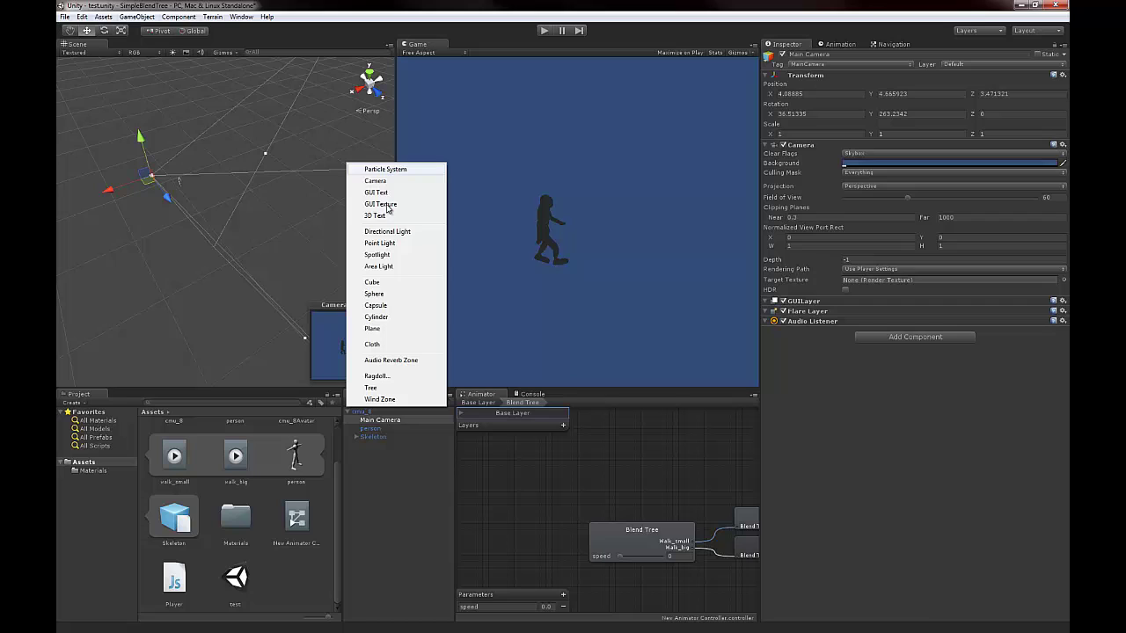
left_click(385, 242)
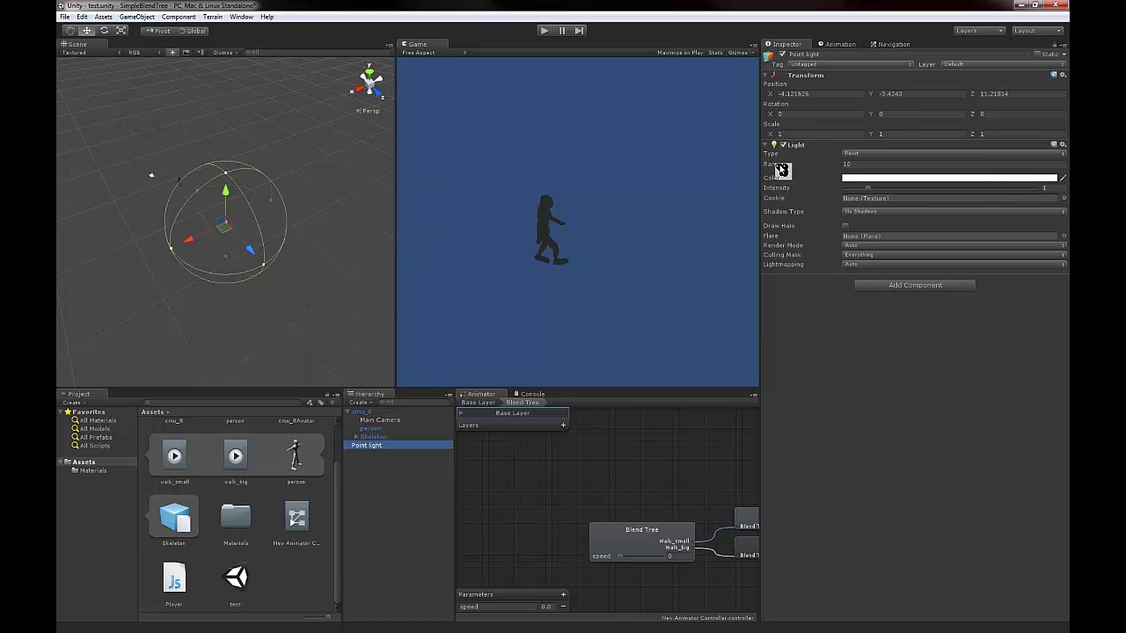
left_click_drag(781, 169, 208, 107)
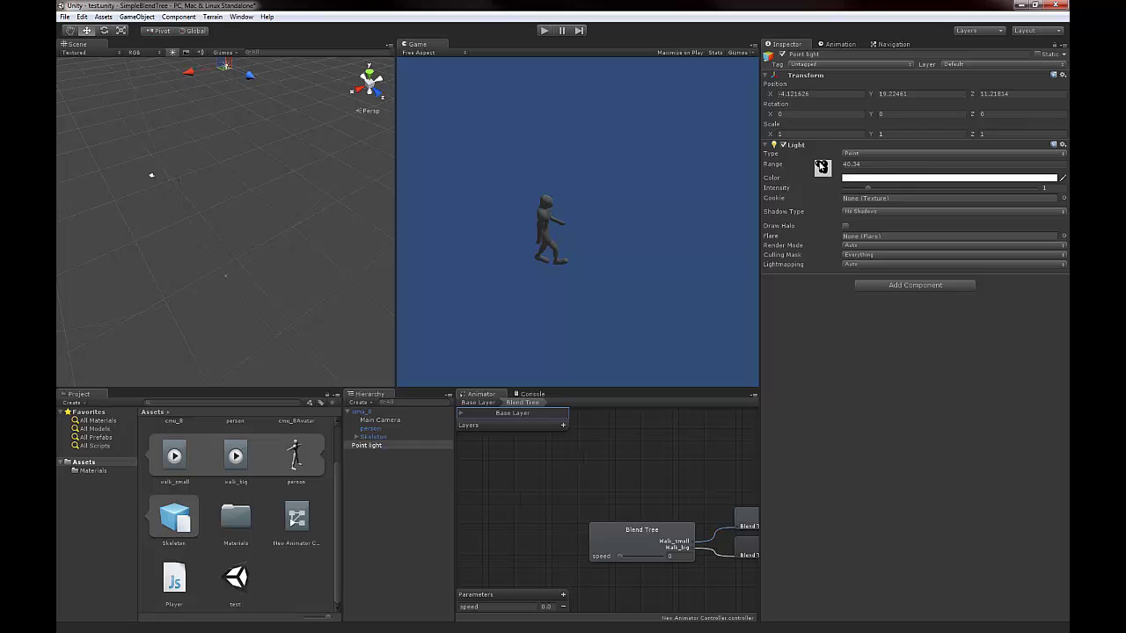
left_click_drag(821, 167, 983, 168)
Play the scene, widen the Scene view slightly, and test the speed slider at its maximum and at about 0.4
left_click(545, 30)
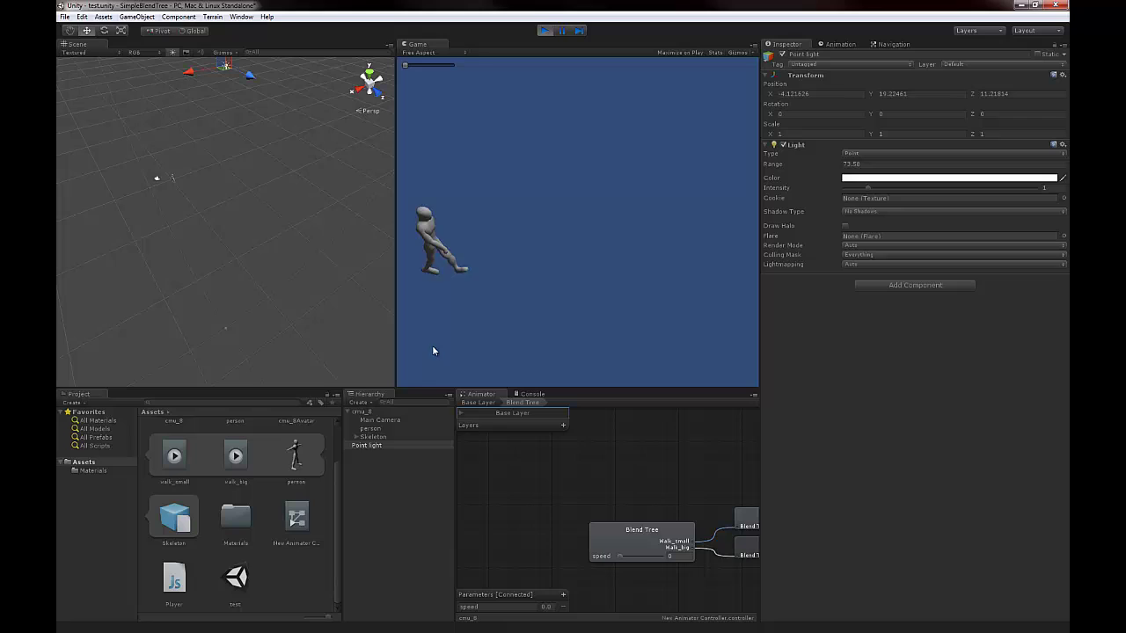
left_click_drag(394, 284, 399, 283)
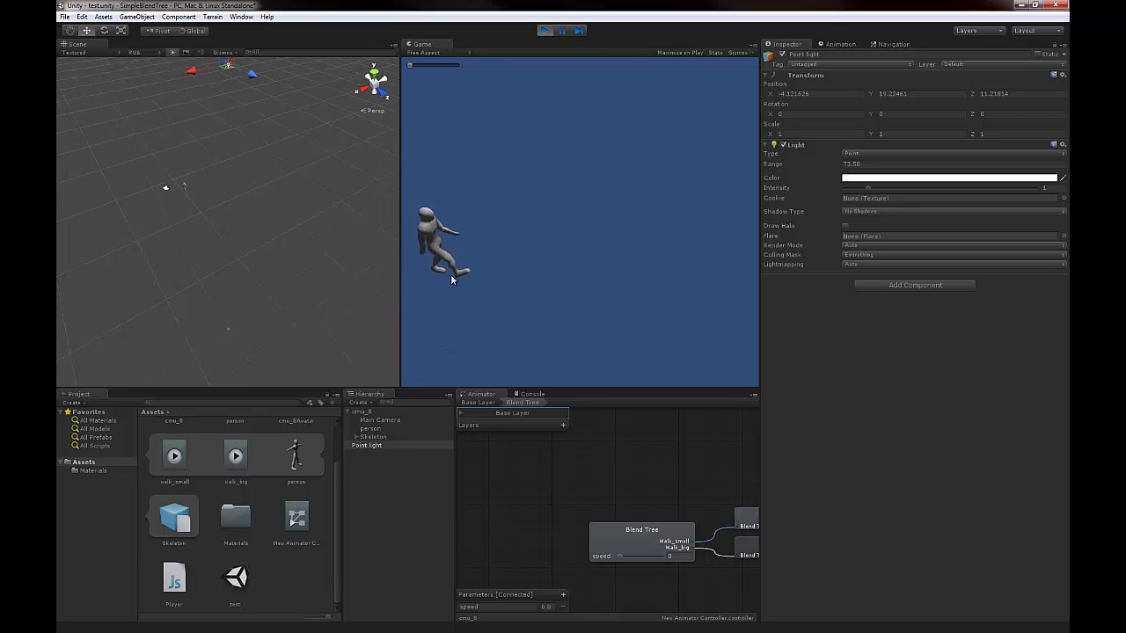
left_click(412, 65)
left_click_drag(414, 68, 453, 64)
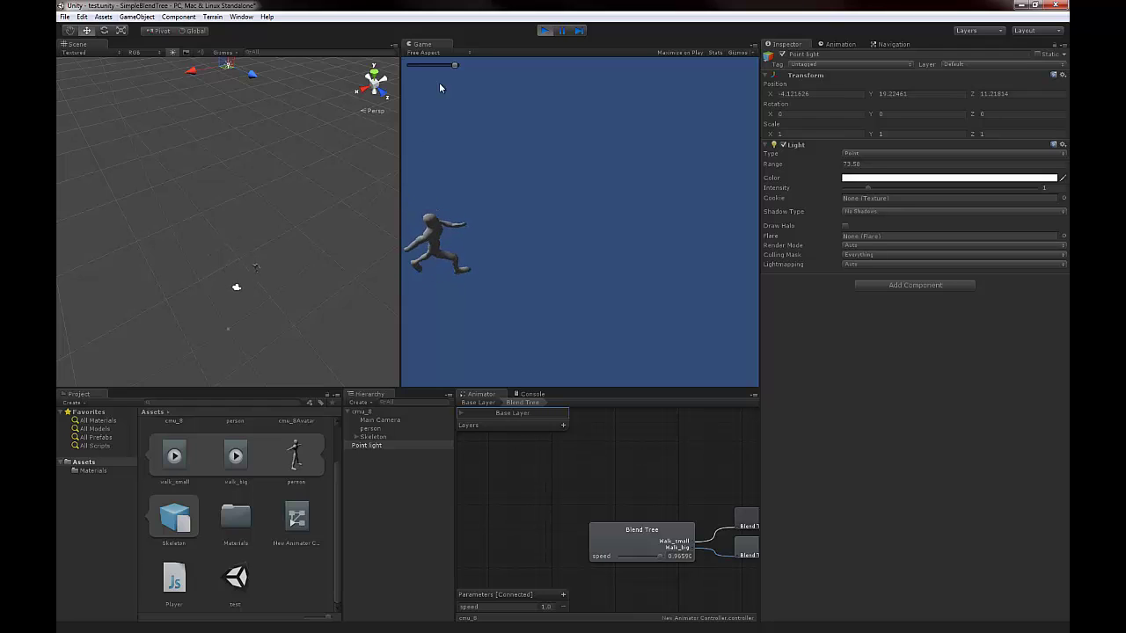
left_click_drag(456, 67, 432, 69)
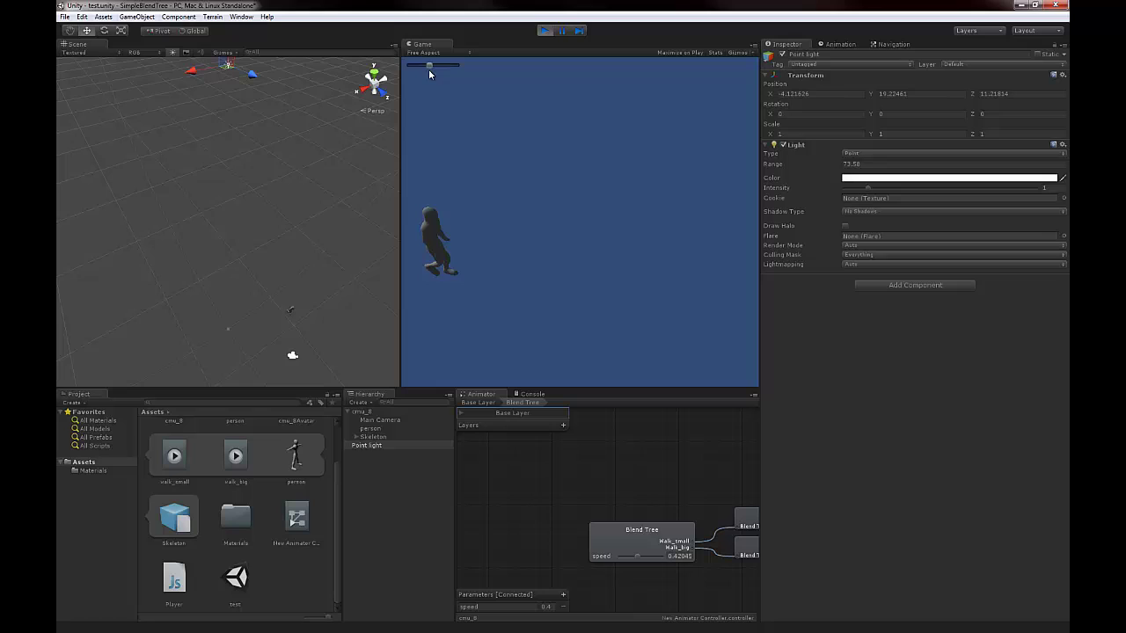
Inspect the walking character from other angles in the Scene view, frame the point light, and stop the game
middle_click_drag(284, 308, 291, 244)
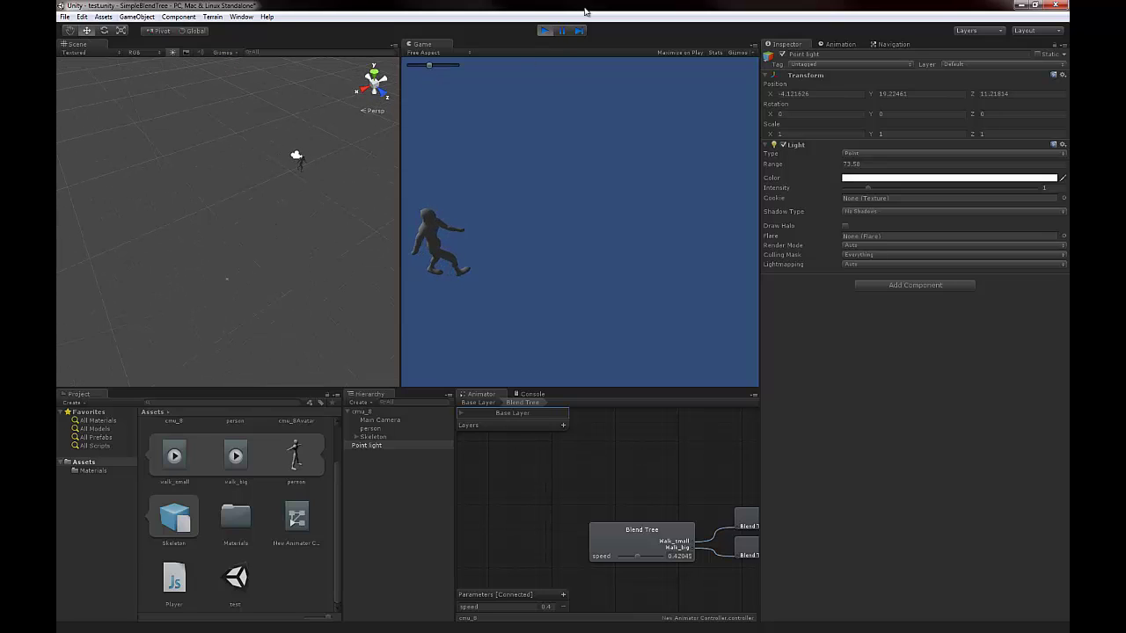
left_click_drag(299, 230, 314, 88, "alt")
left_click(350, 123)
left_click_drag(341, 136, 347, 141)
left_click_drag(325, 87, 302, 243)
double_click(366, 446)
left_click(545, 30)
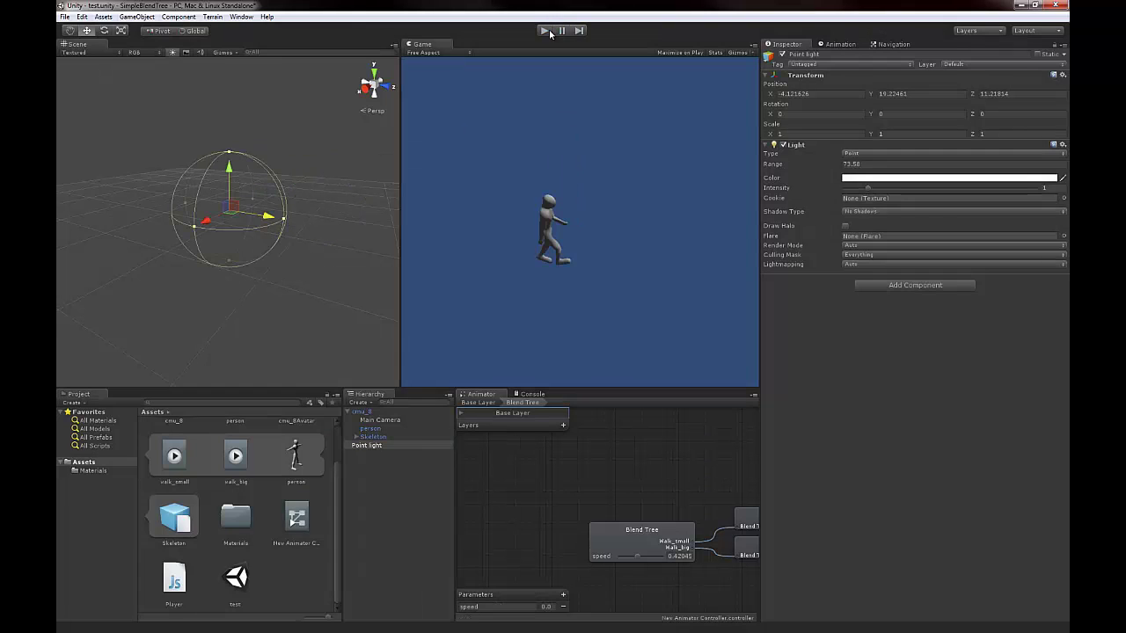
Replay the scene, test the speed slider at about 0.6, at 1 and back at 0, and stop the game
key("ctrl+p")
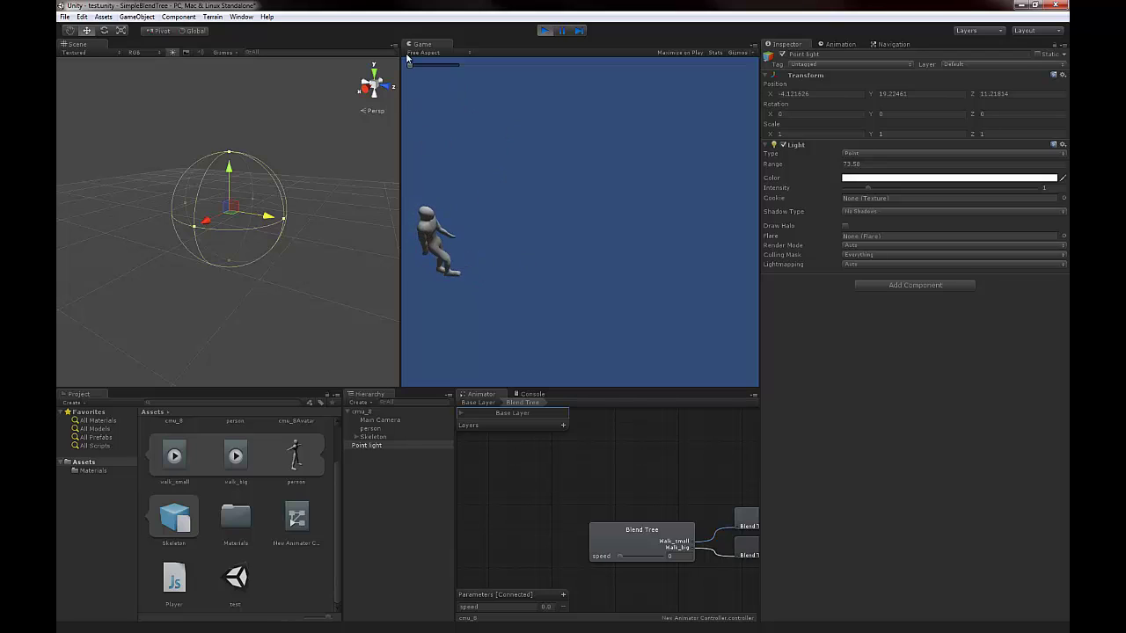
left_click_drag(409, 64, 437, 65)
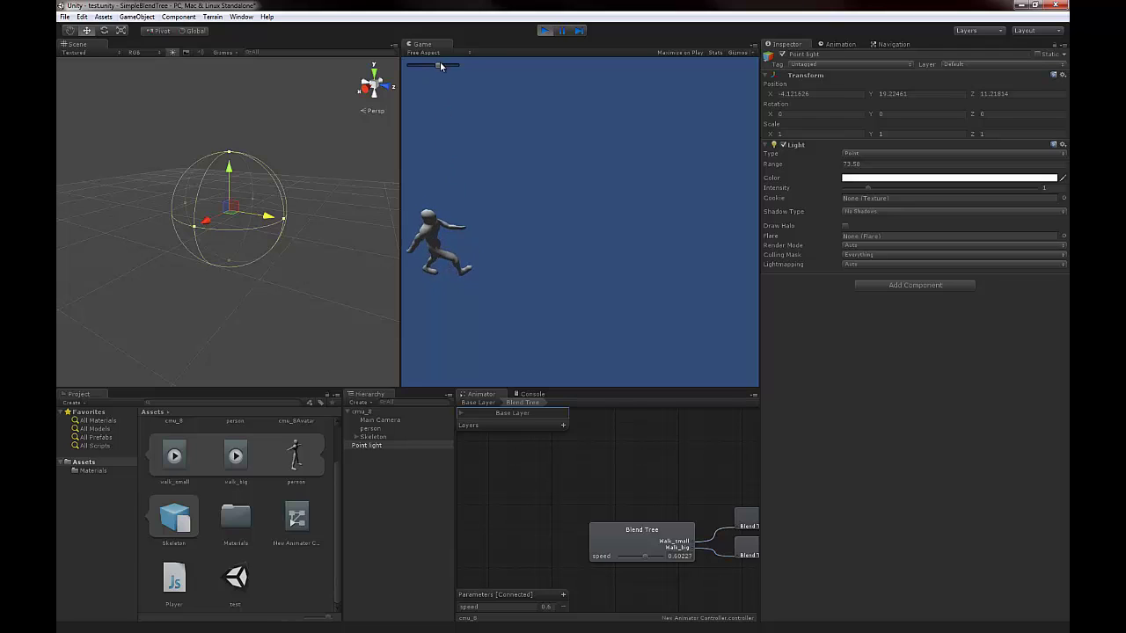
left_click_drag(438, 66, 466, 65)
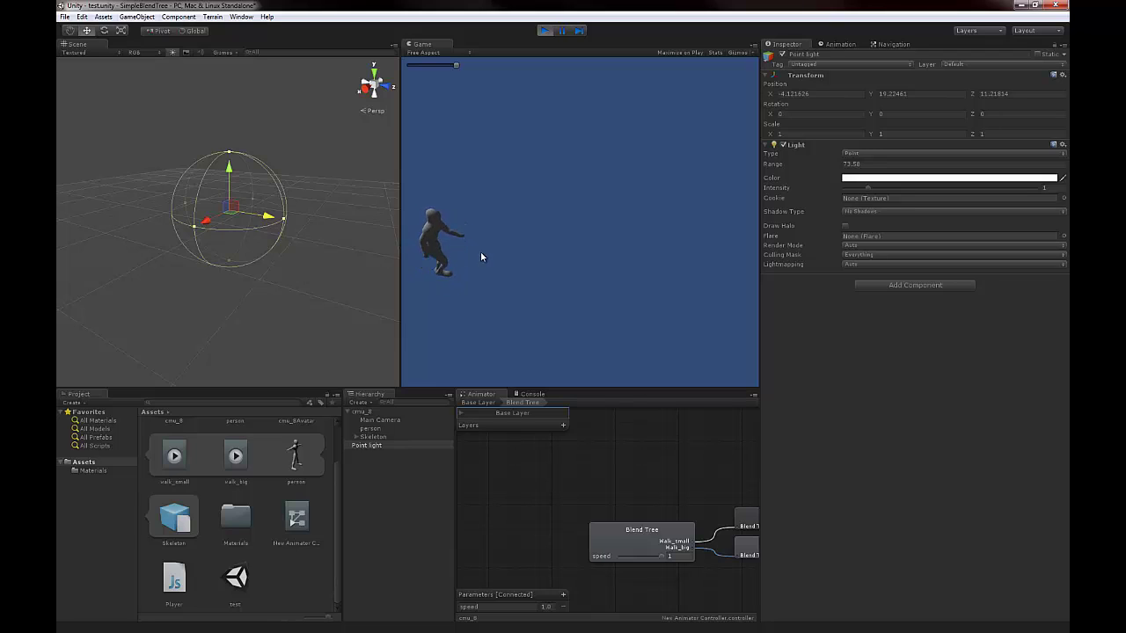
left_click_drag(456, 66, 409, 65)
left_click(542, 31)
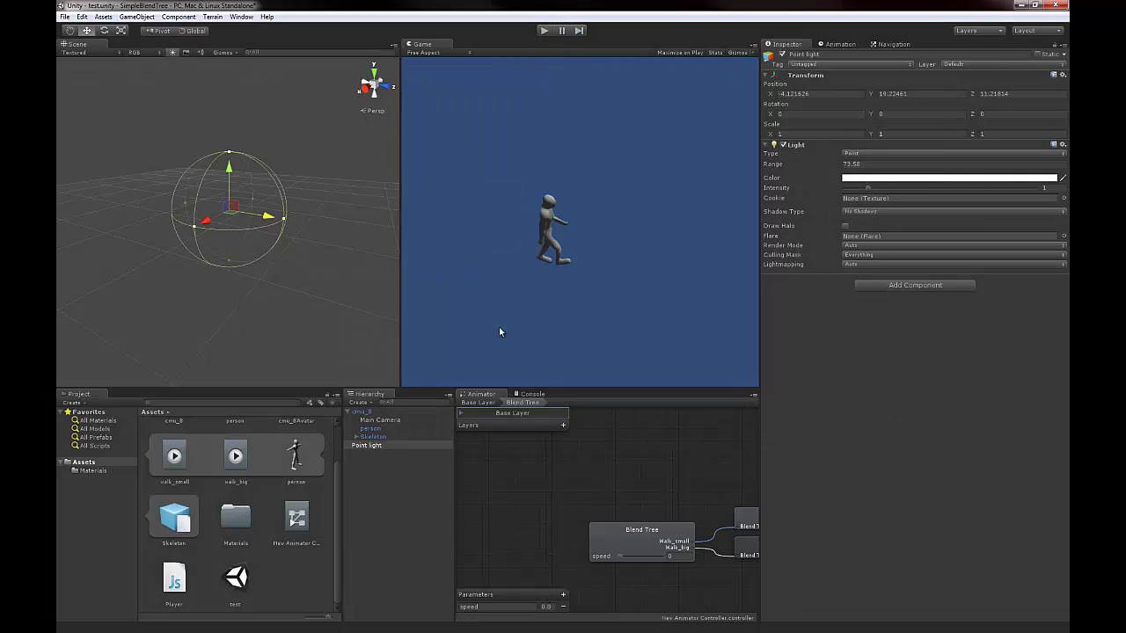